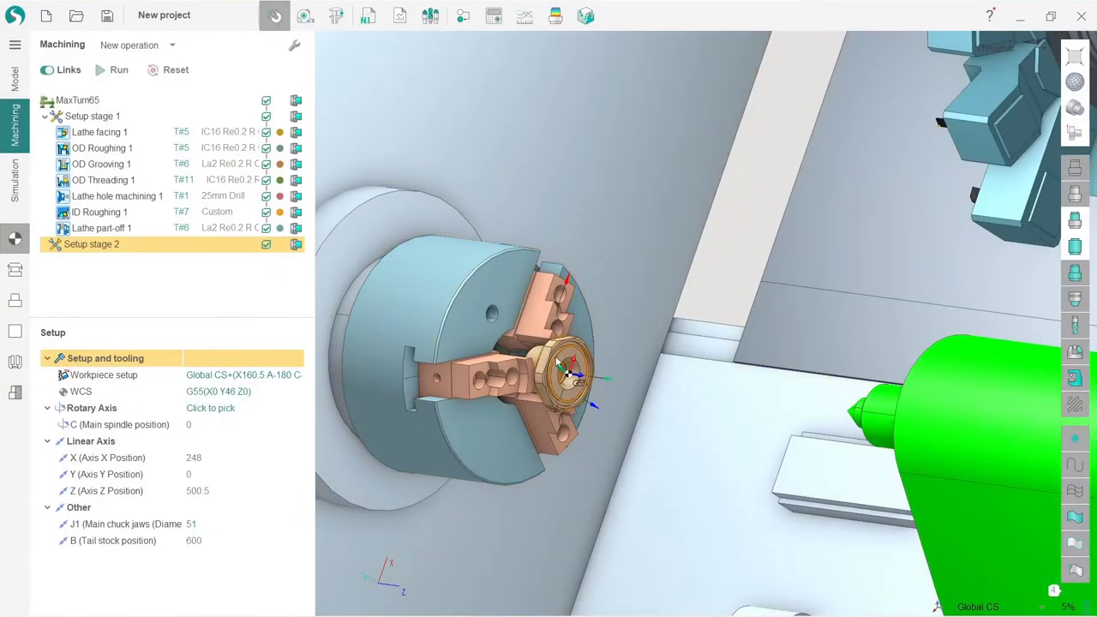
Add a lathe ID Roughing operation to Setup stage 2.
scroll(567, 472, up, 8)
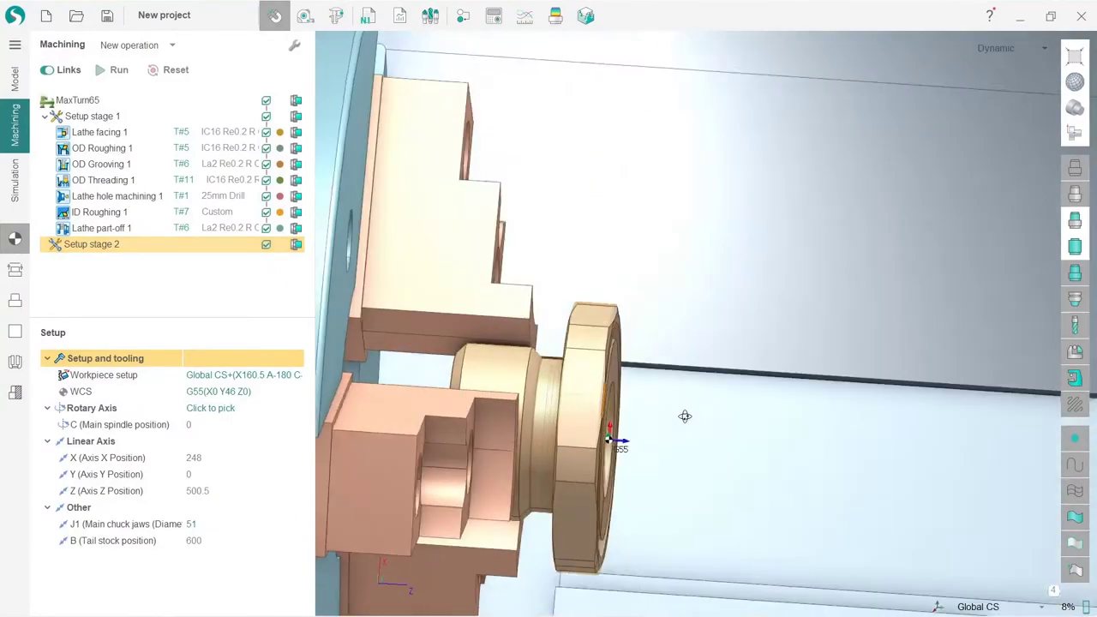
middle_drag(685, 417, 604, 429)
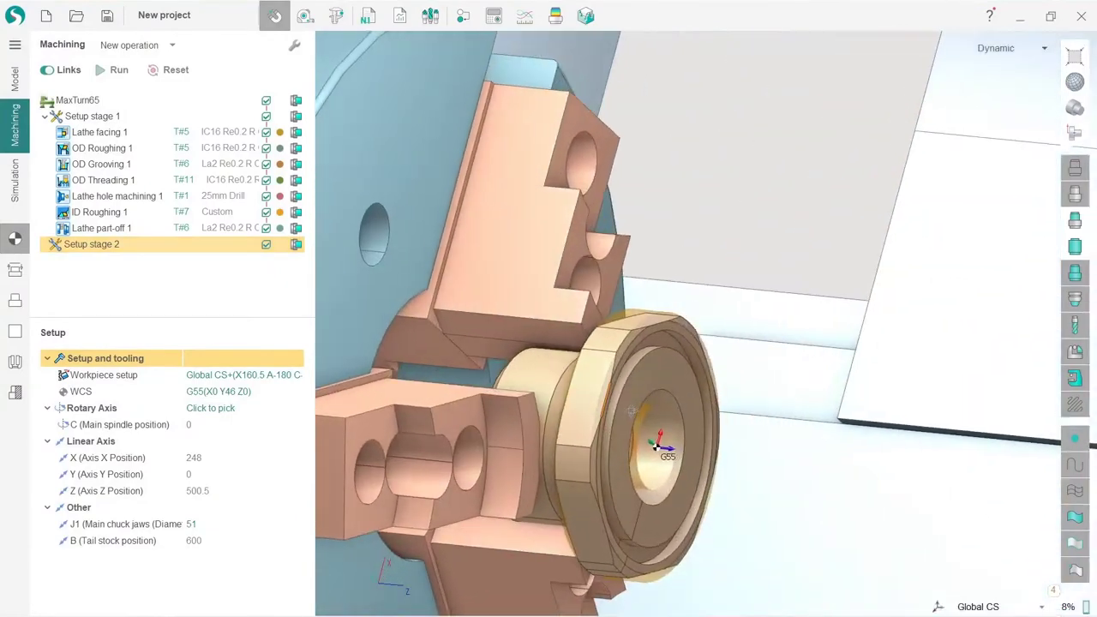
scroll(605, 412, down, 3)
scroll(600, 433, up, 3)
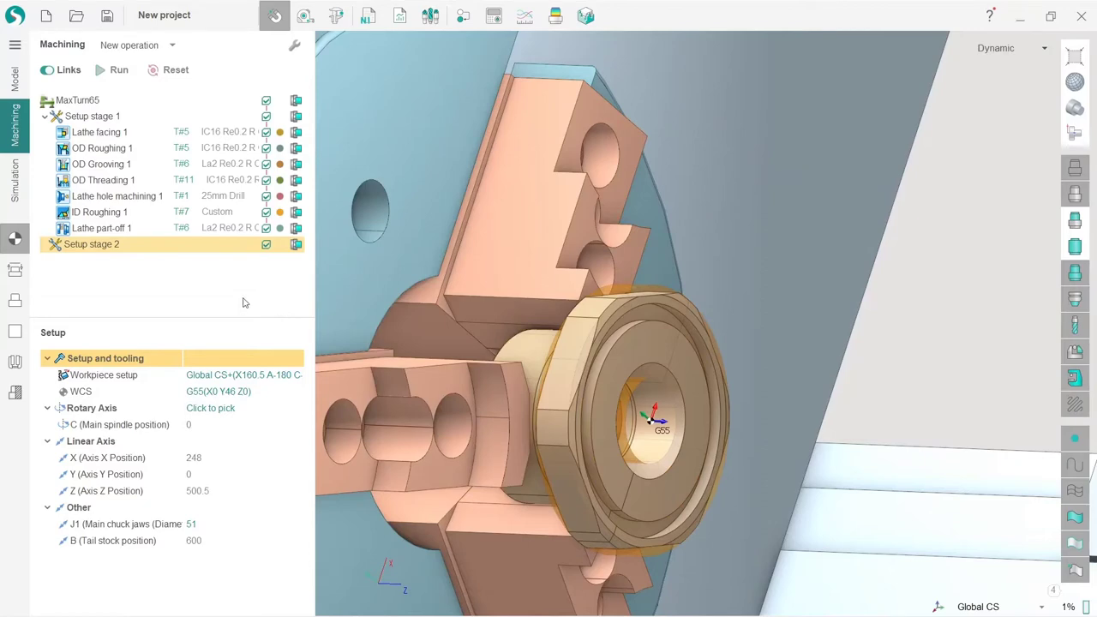
scroll(672, 402, up, 6)
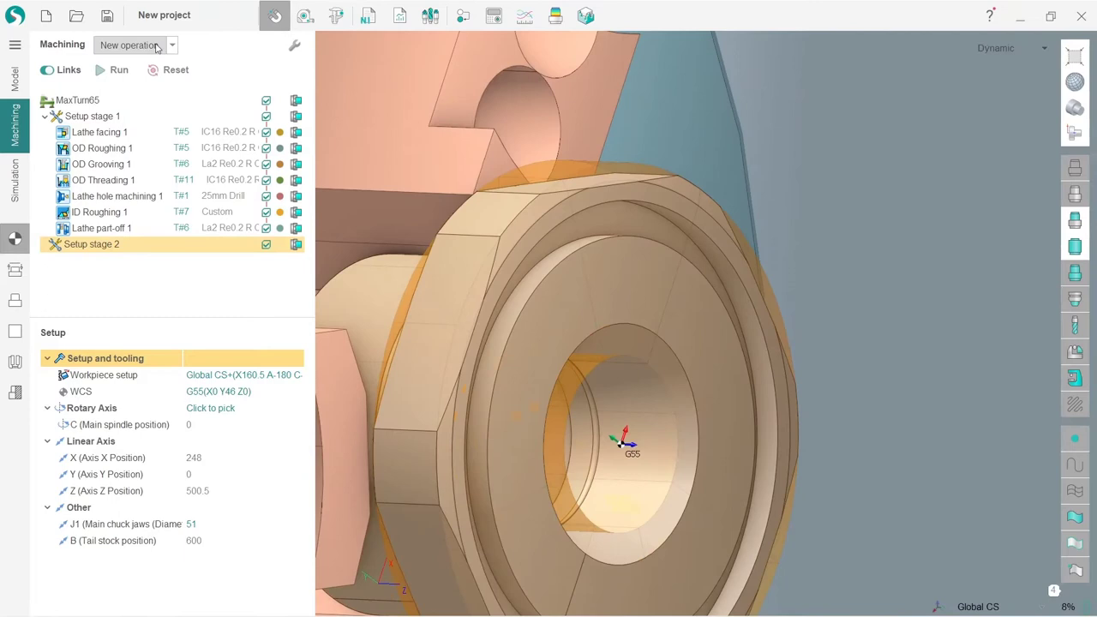
click(172, 46)
mouse_move(172, 83)
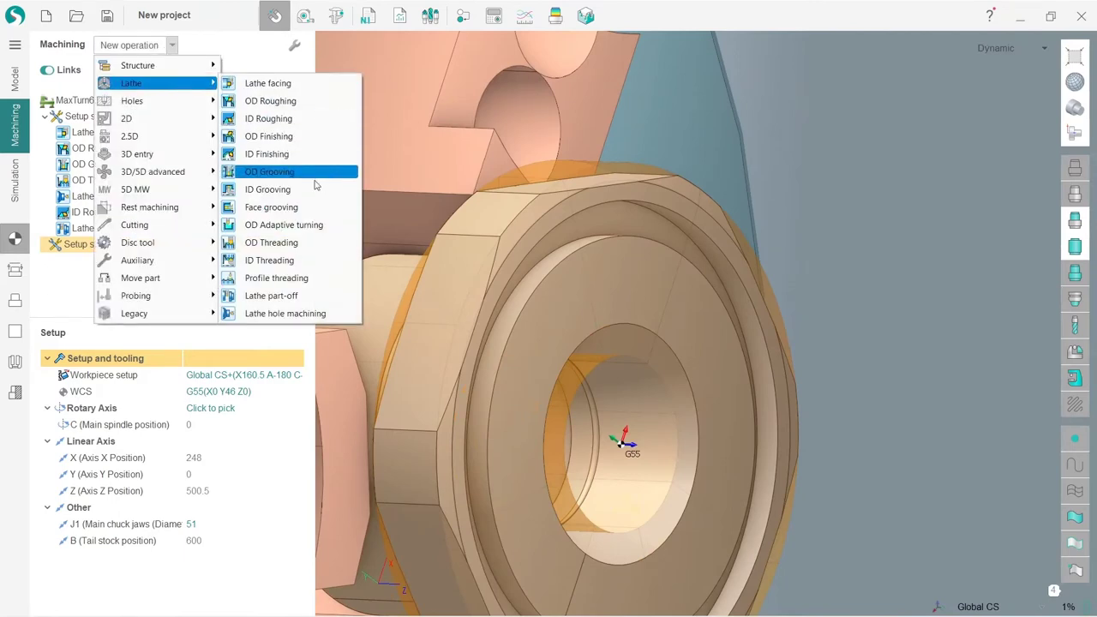
drag(296, 119, 299, 127)
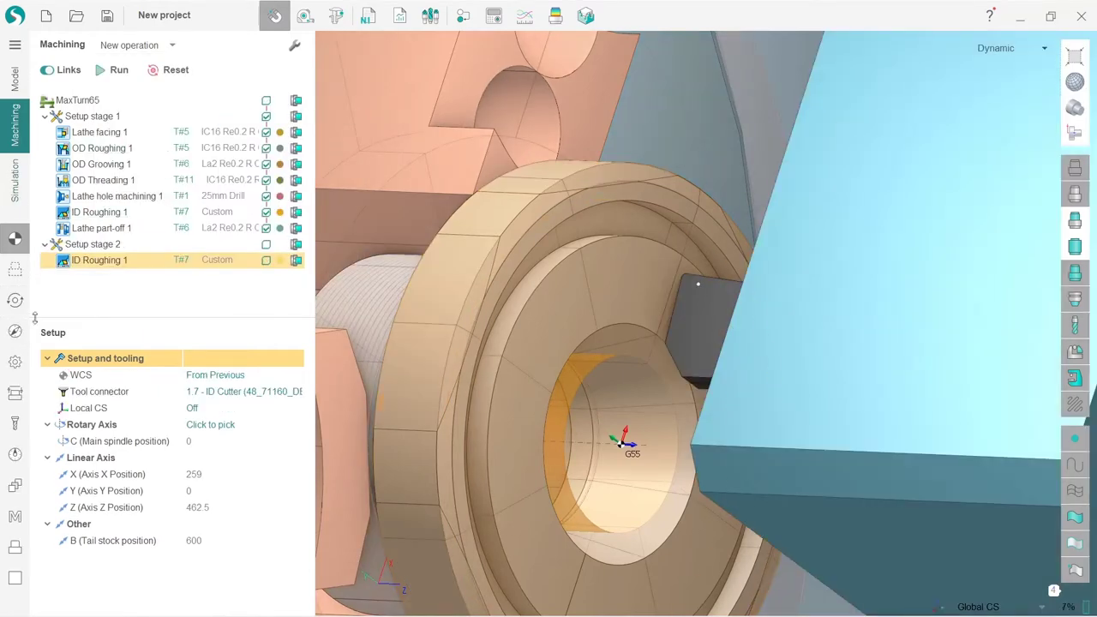
Display the part in section and assign the tapered bore profile as the ID Roughing job contour.
click(1076, 109)
middle_drag(578, 321, 647, 343)
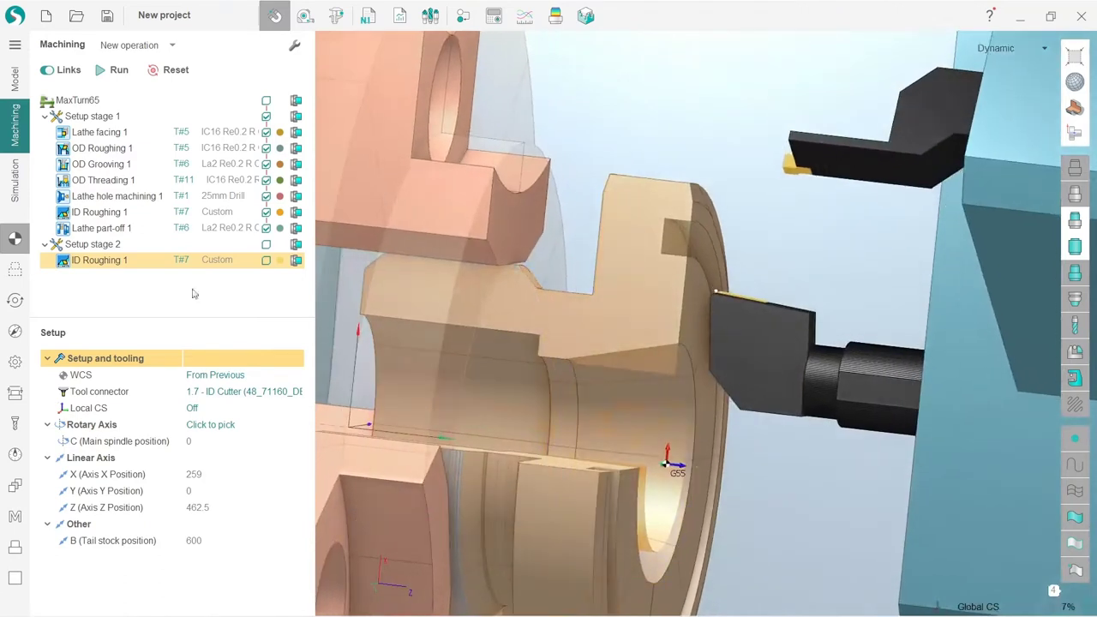
click(14, 270)
drag(360, 336, 552, 358)
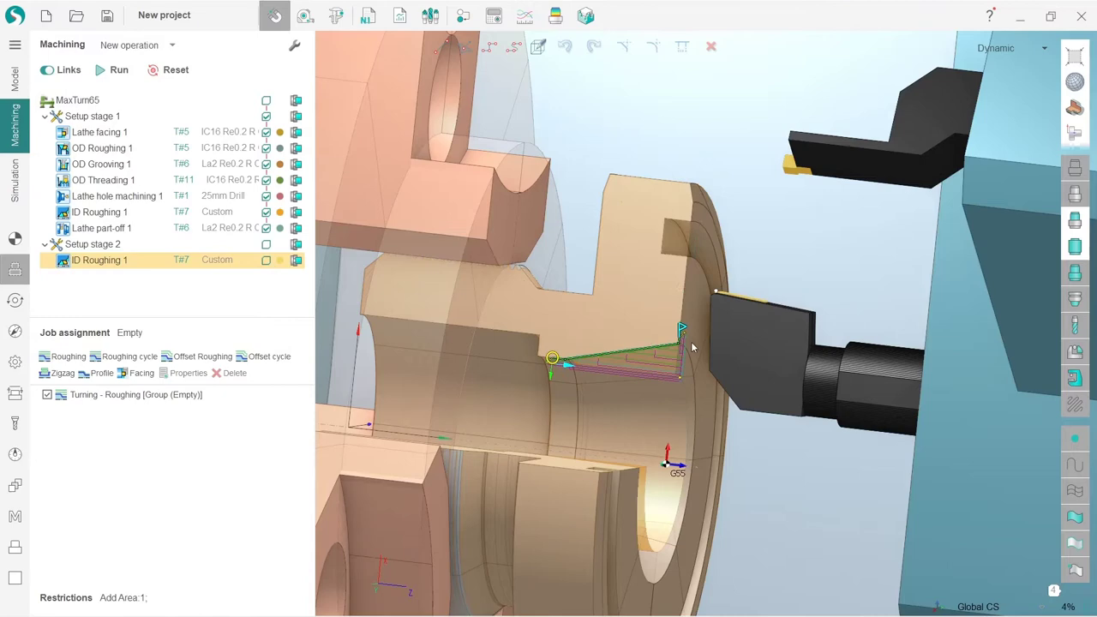
Reverse the roughing contour so it starts at the front face, and set a 1 mm extension at 90° on its inner end.
scroll(587, 381, up, 3)
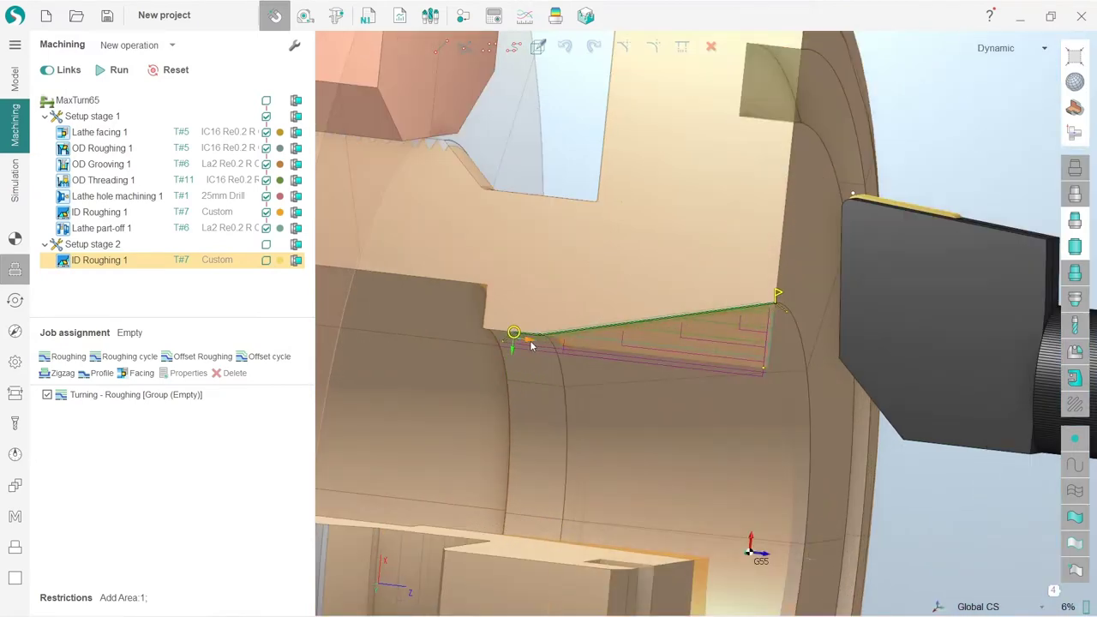
click(530, 343)
scroll(764, 306, up, 4)
middle_drag(764, 306, 540, 311)
scroll(659, 287, down, 2)
scroll(412, 318, up, 4)
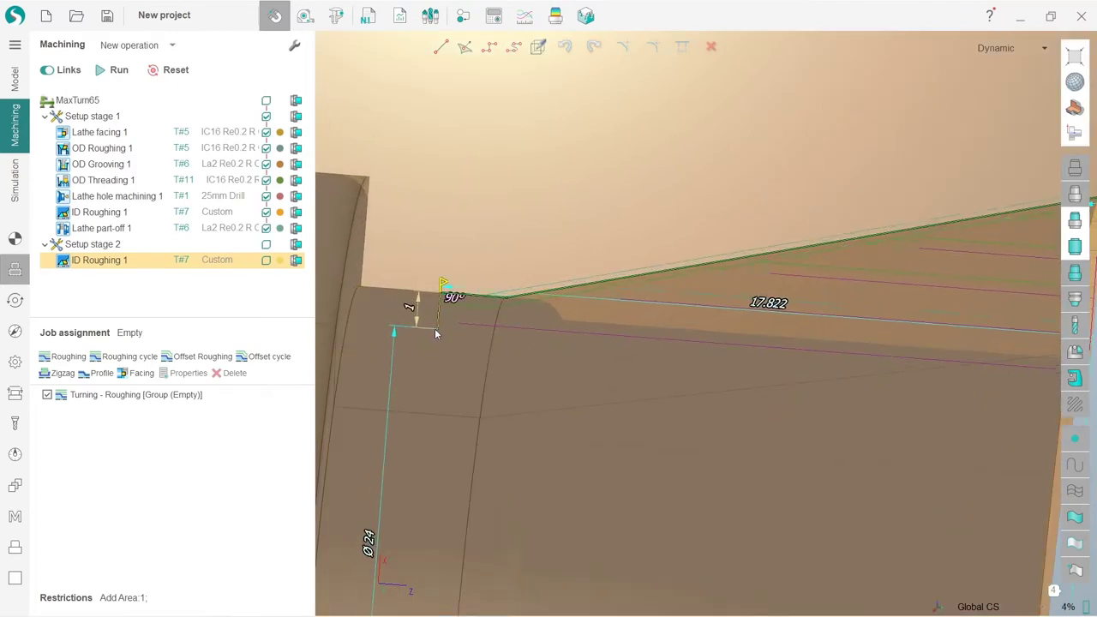
drag(436, 333, 435, 333)
scroll(441, 336, down, 2)
middle_drag(682, 316, 559, 312)
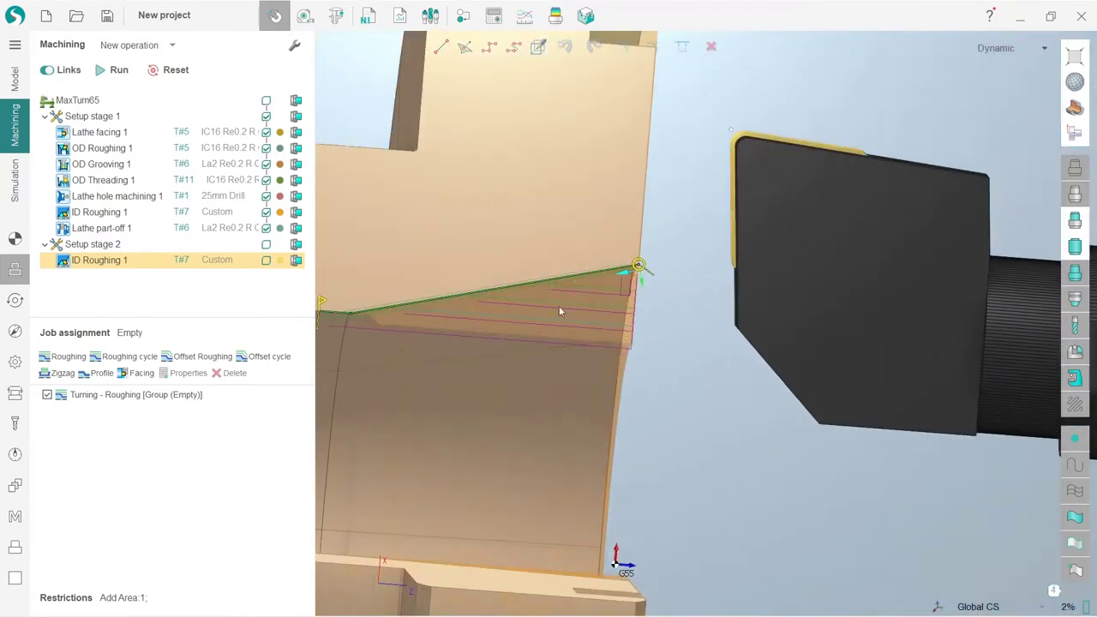
Adjust the extension at the contour's outer end so the roughing passes start outside the front face.
scroll(654, 278, up, 3)
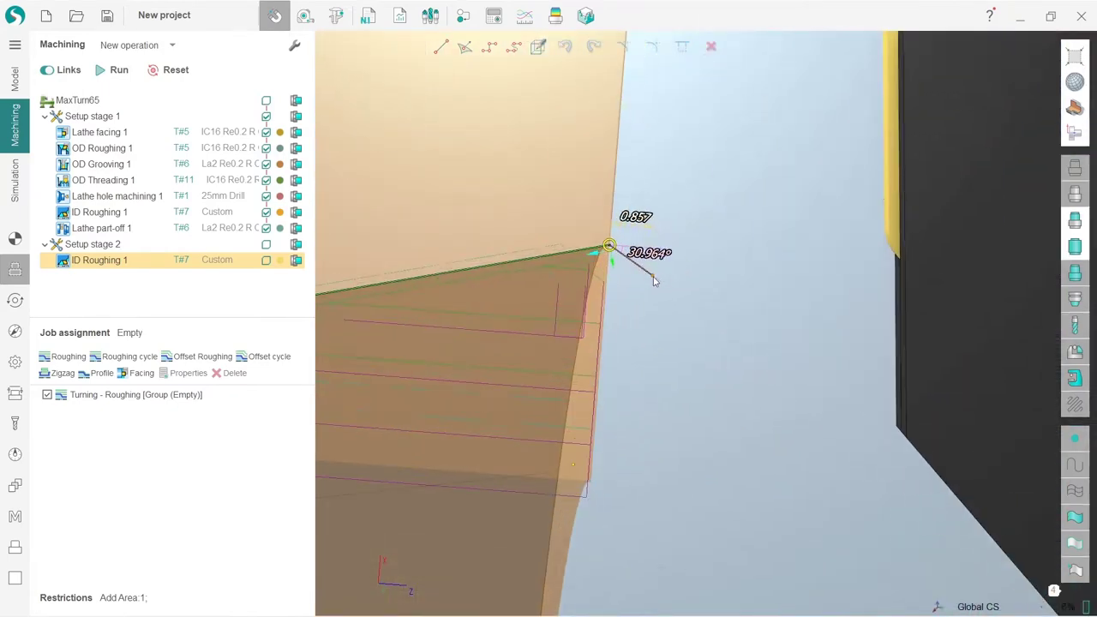
click(653, 280)
scroll(704, 276, down, 2)
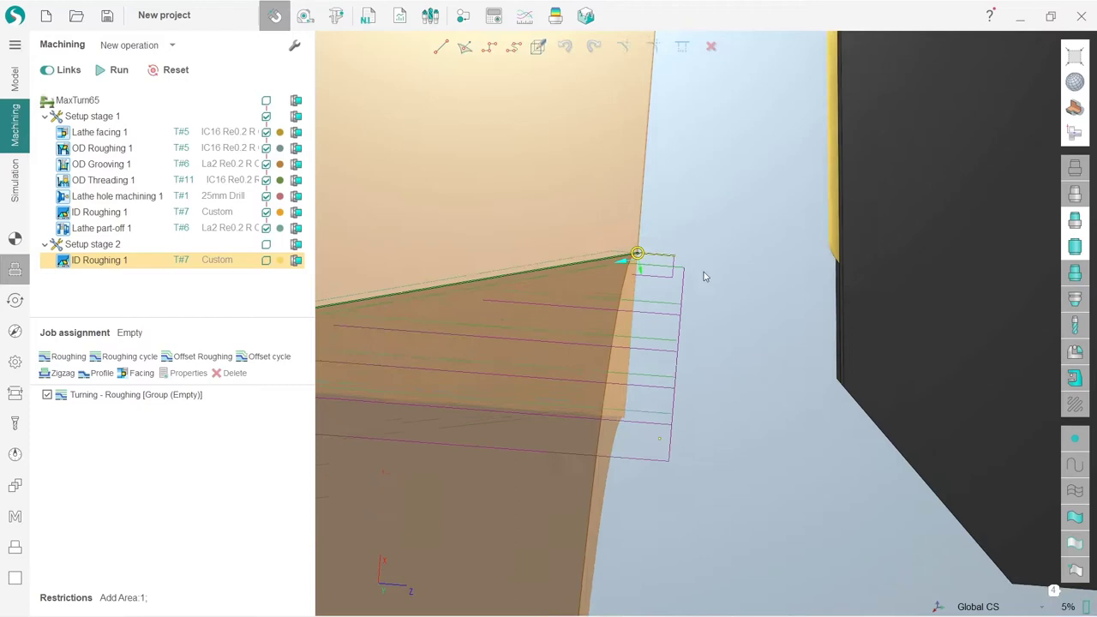
scroll(704, 276, down, 5)
middle_drag(704, 276, 487, 249)
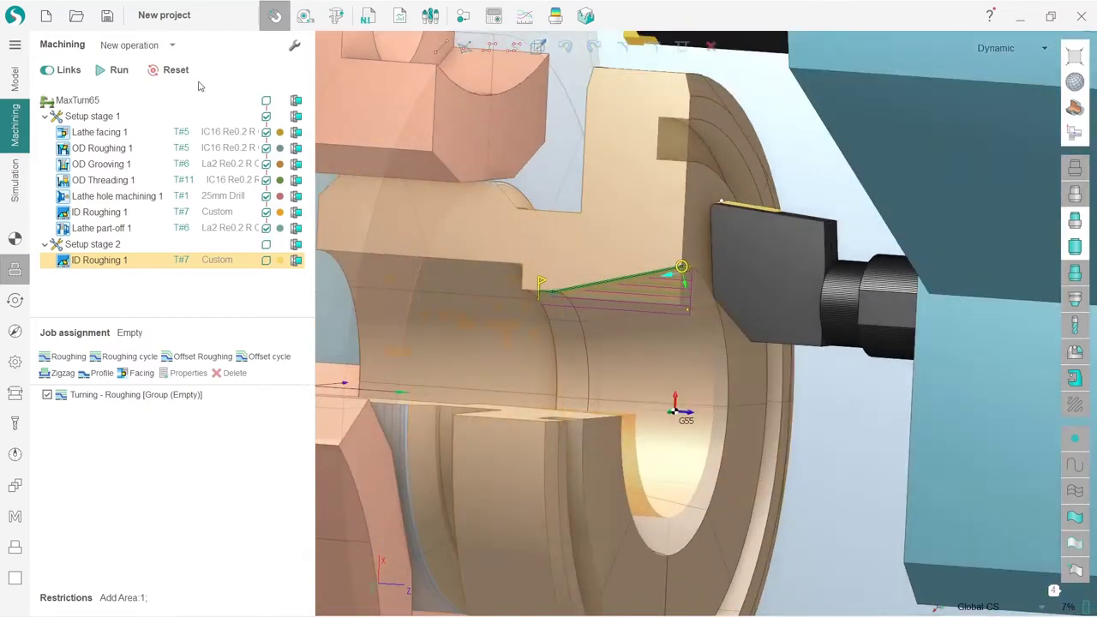
Calculate the Setup stage 2 ID Roughing toolpath and run its simulation.
click(116, 70)
middle_drag(669, 226, 565, 297)
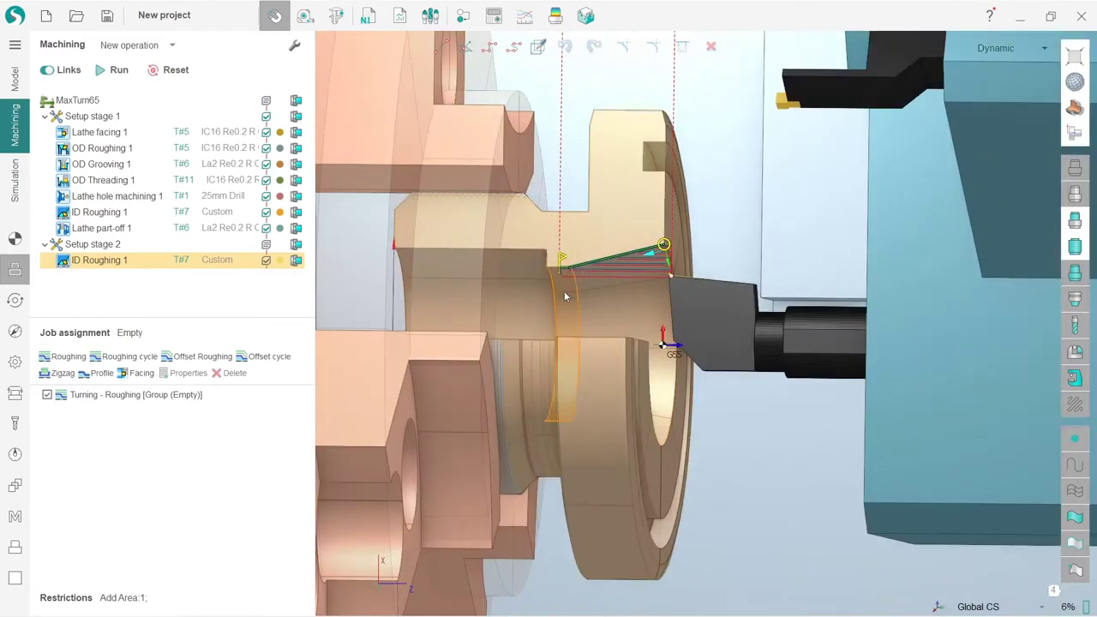
click(12, 201)
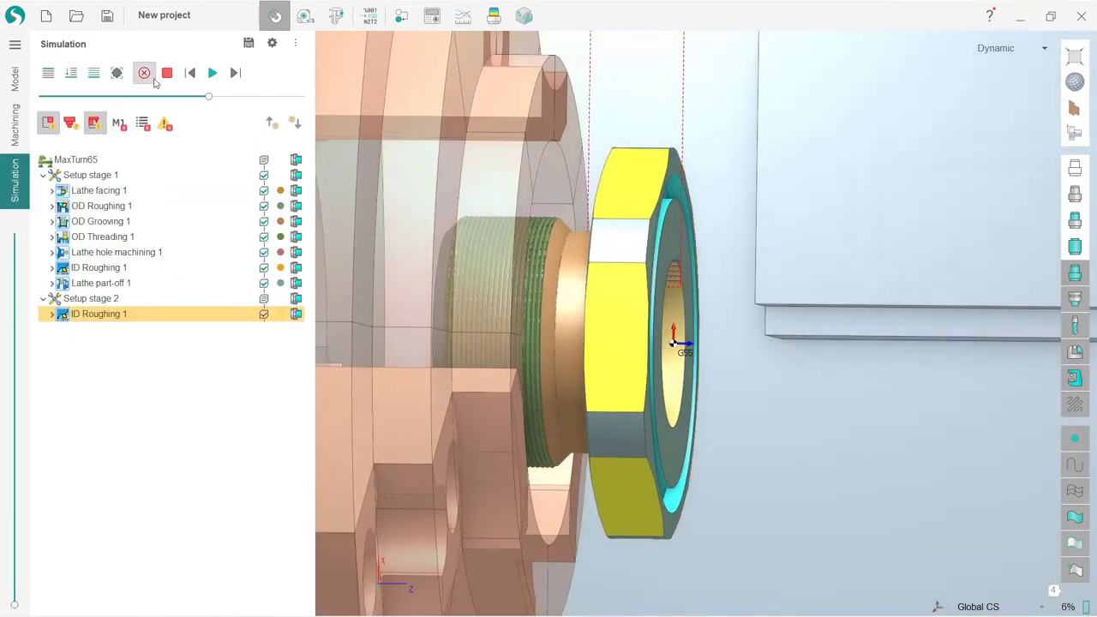
click(150, 78)
click(73, 77)
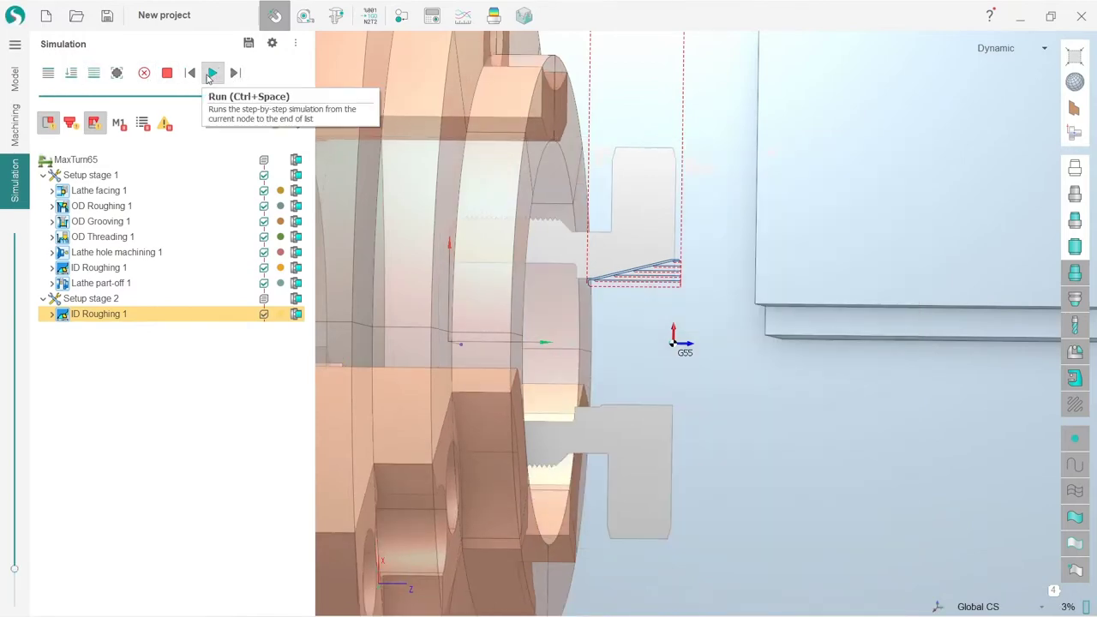
click(212, 73)
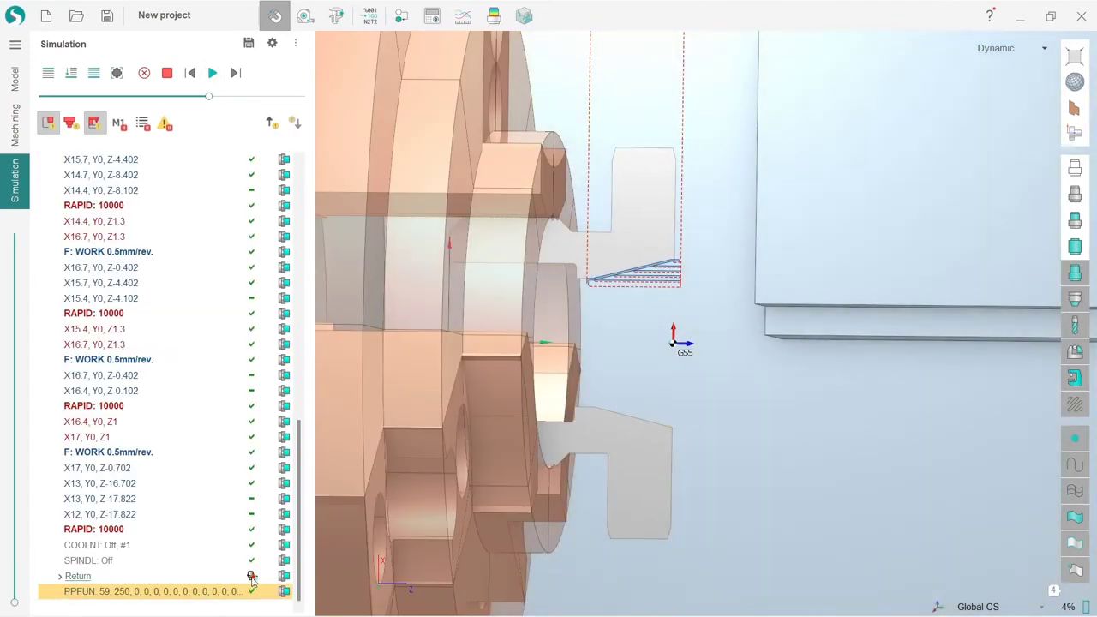
Copy the Return sequence Z1;X from the Setup stage 1 ID Roughing into the Setup stage 2 ID Roughing.
click(16, 130)
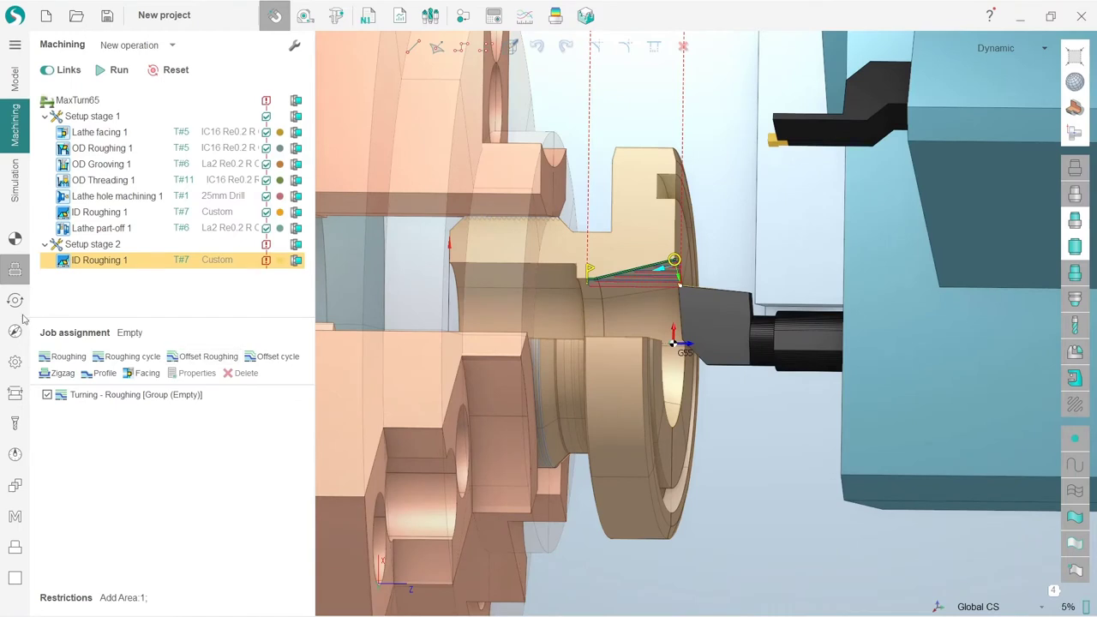
click(15, 393)
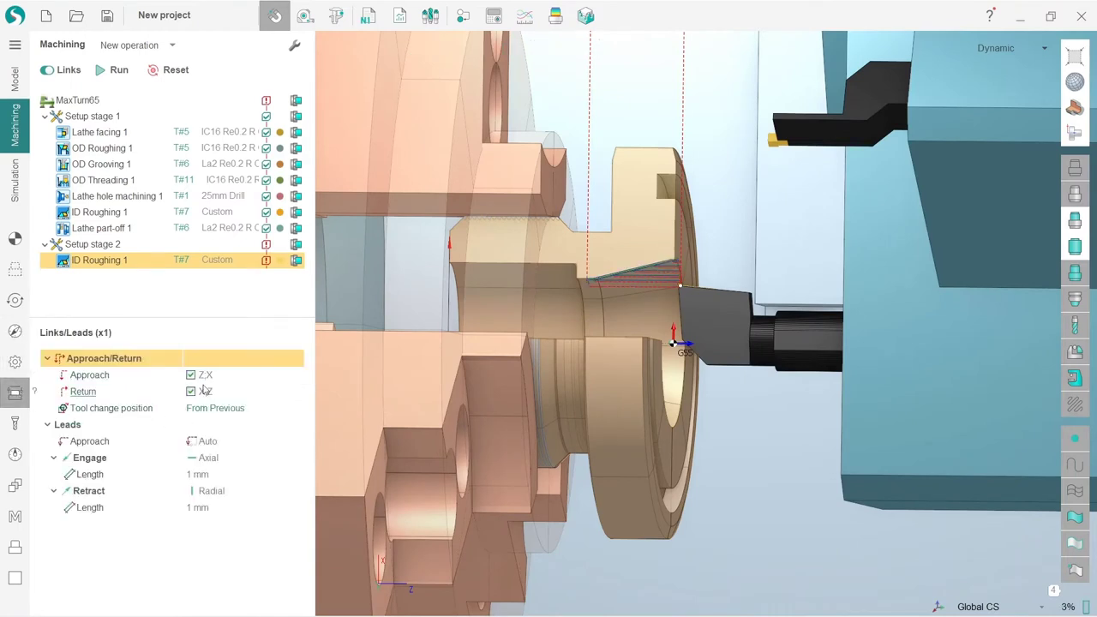
click(208, 391)
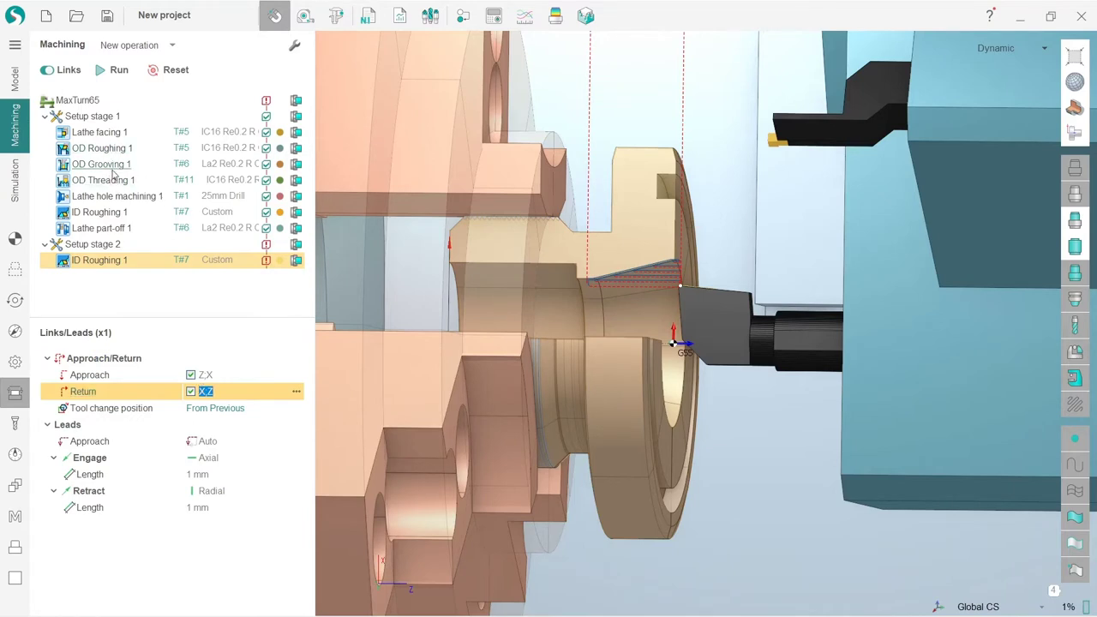
click(107, 213)
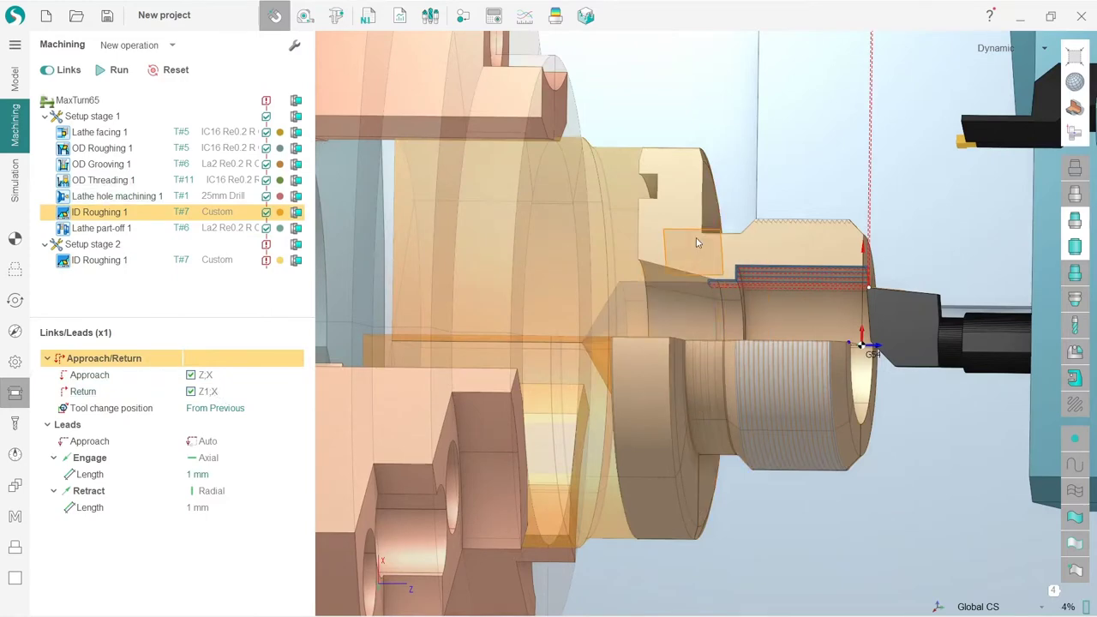
click(237, 391)
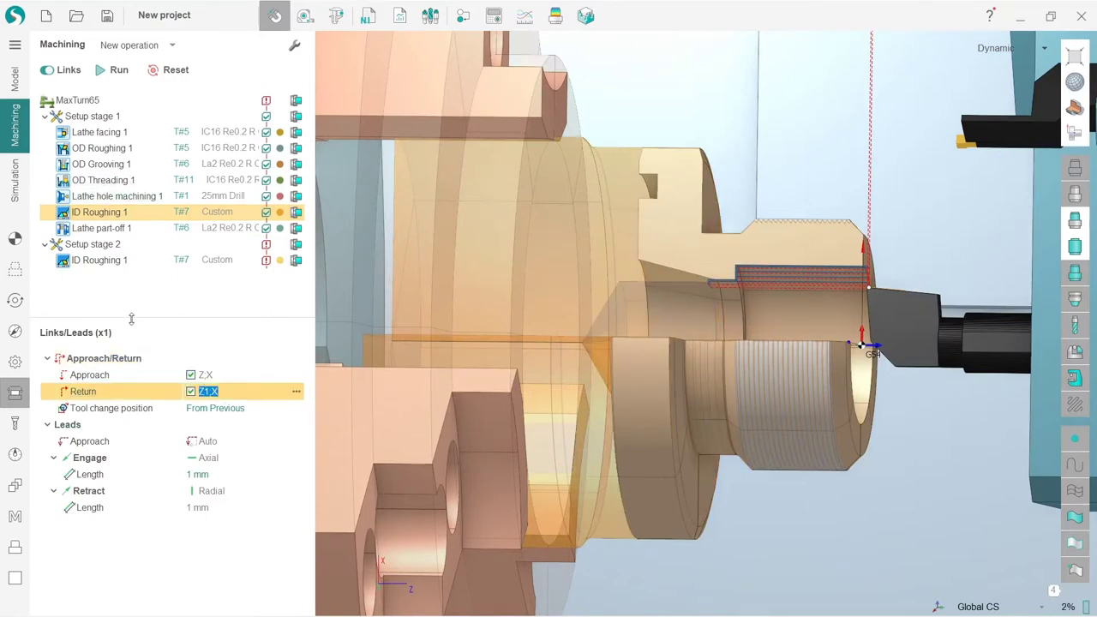
click(108, 260)
click(226, 390)
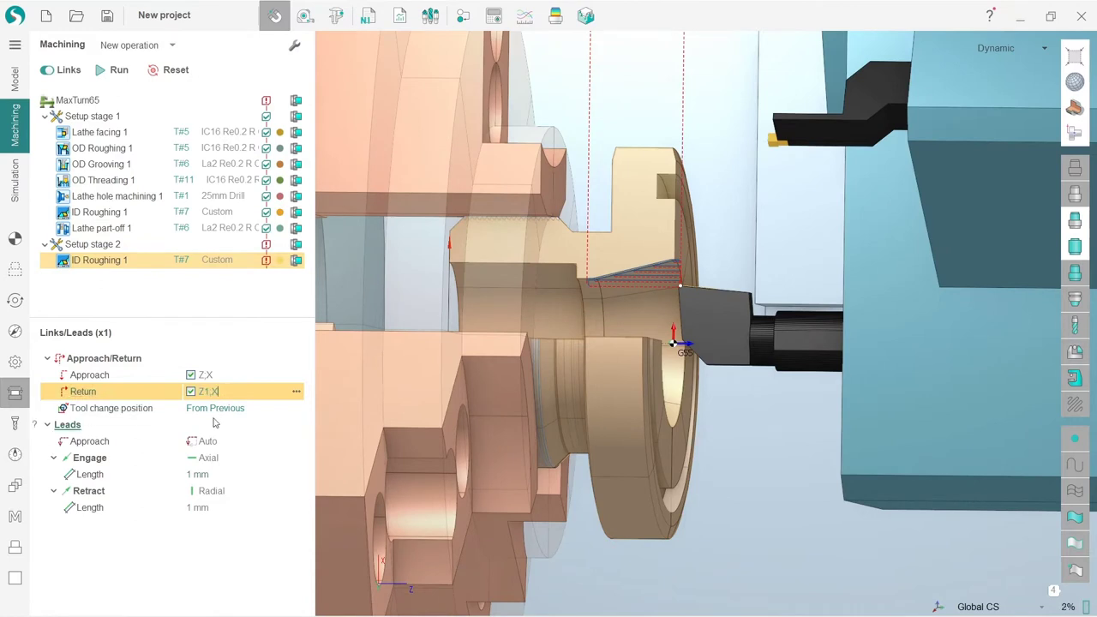
Reset the Setup stage 2 ID Roughing operation and recalculate its toolpath.
click(172, 75)
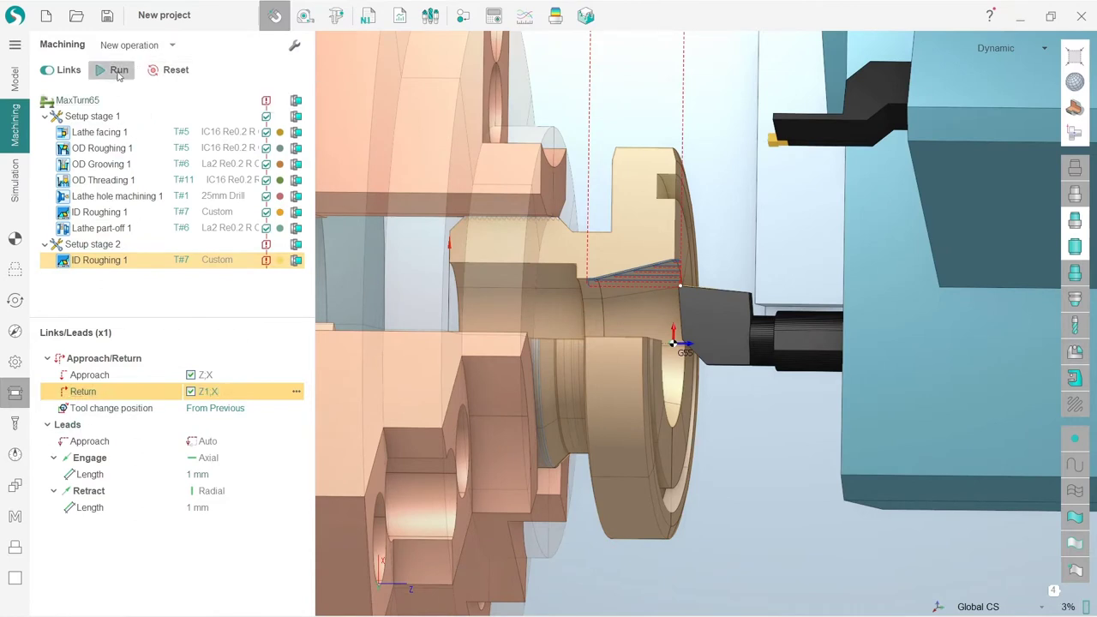
click(118, 74)
click(171, 70)
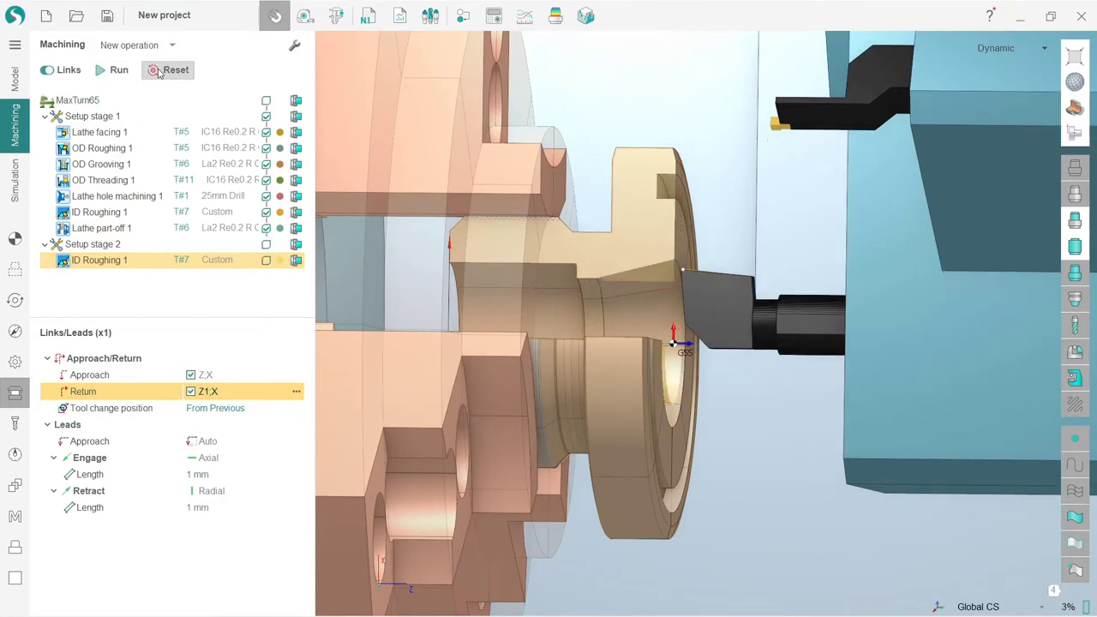
click(119, 70)
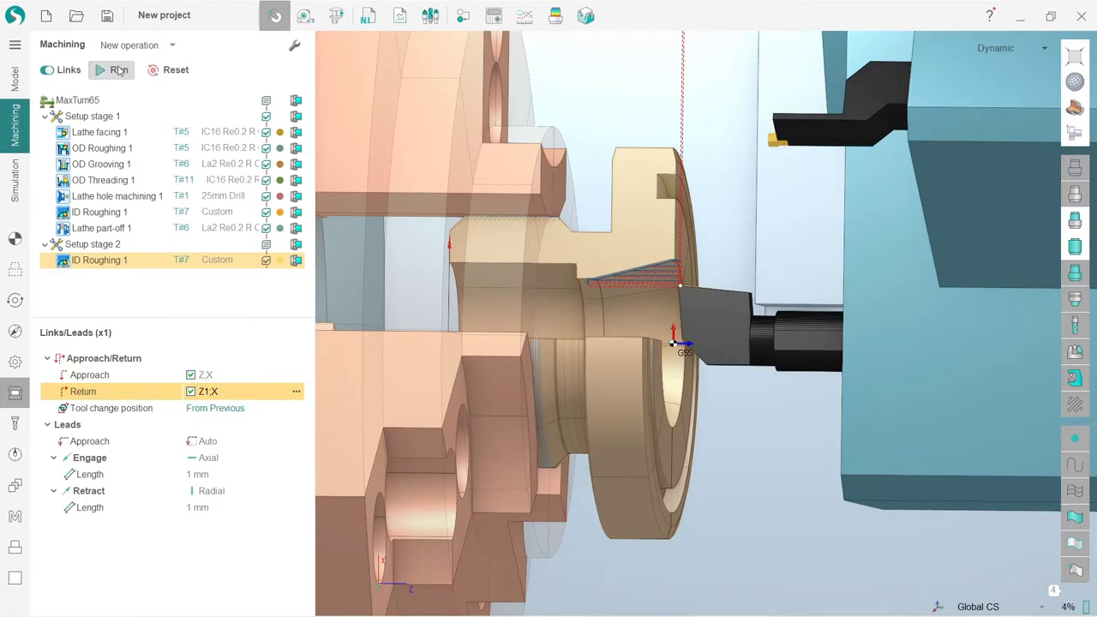
Simulate the recalculated ID Roughing operation and return to the machining operations.
click(15, 199)
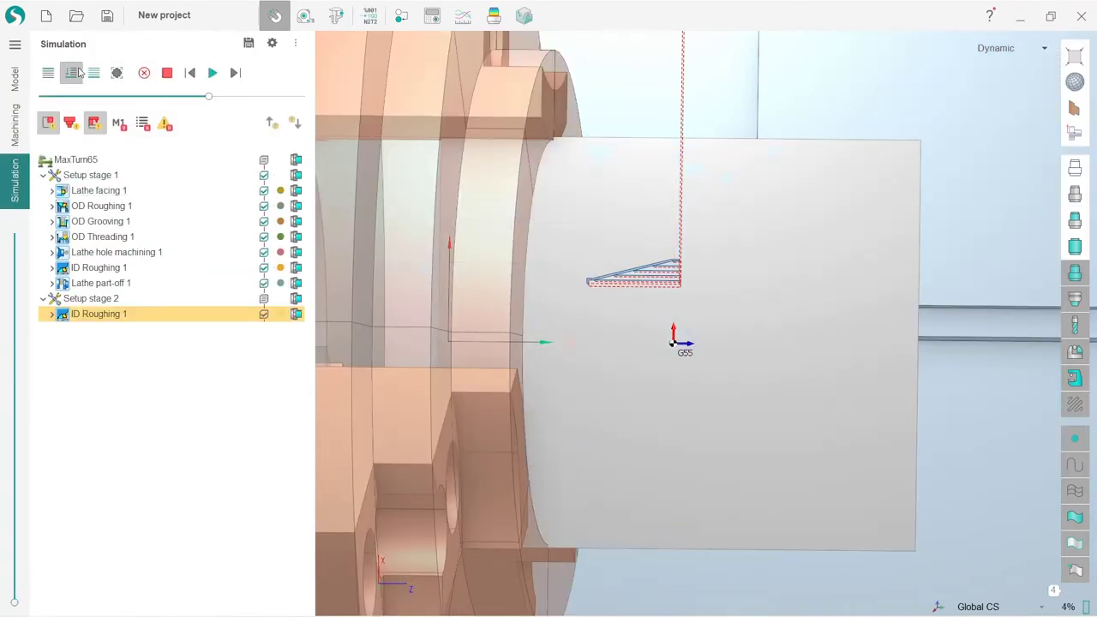
click(212, 73)
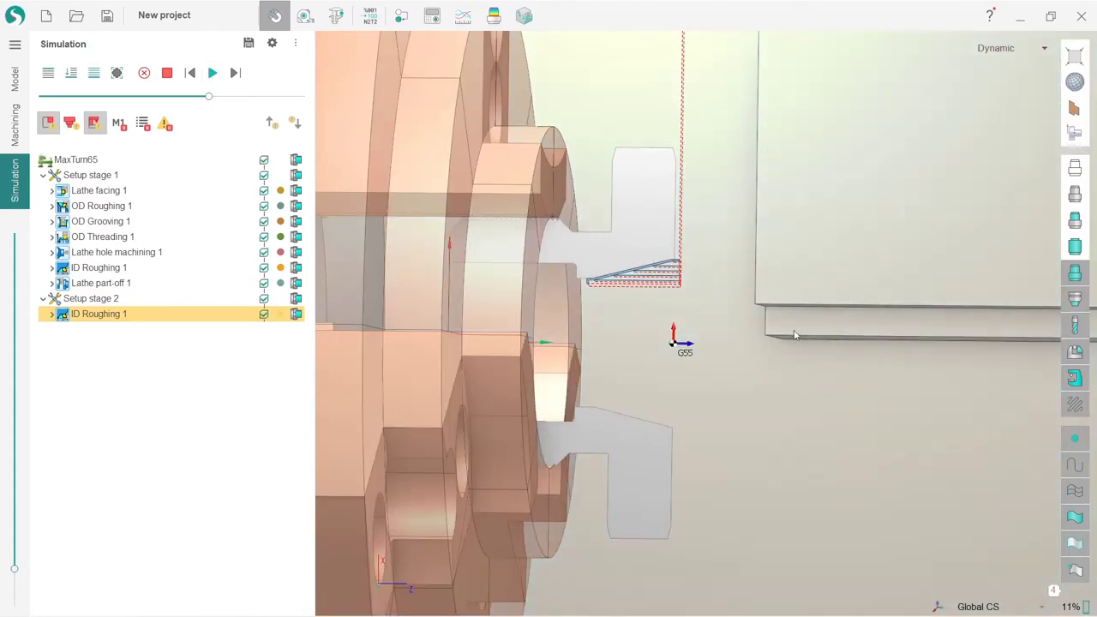
click(19, 126)
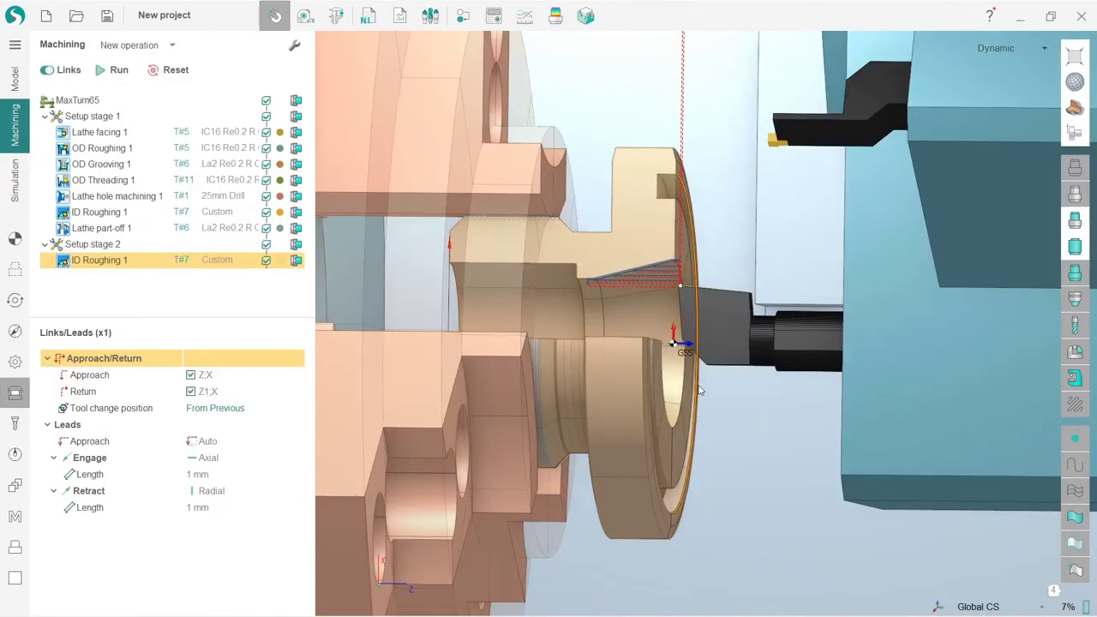
Add a lathe Face grooving operation after the ID Roughing in Setup stage 2.
scroll(681, 257, up, 3)
scroll(604, 333, down, 4)
scroll(606, 333, up, 2)
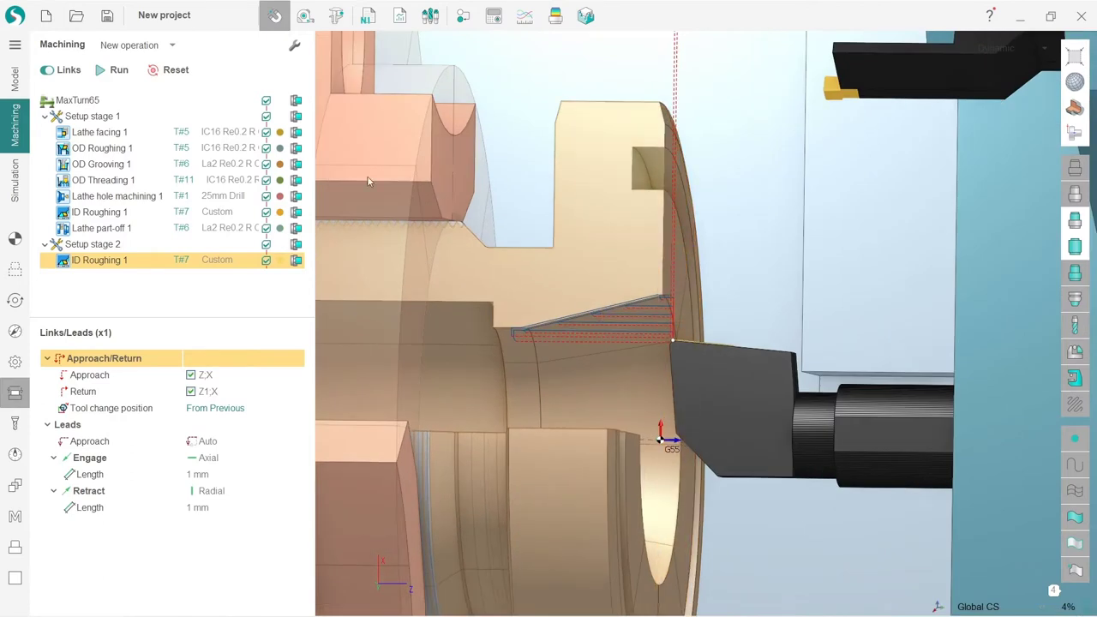
click(172, 48)
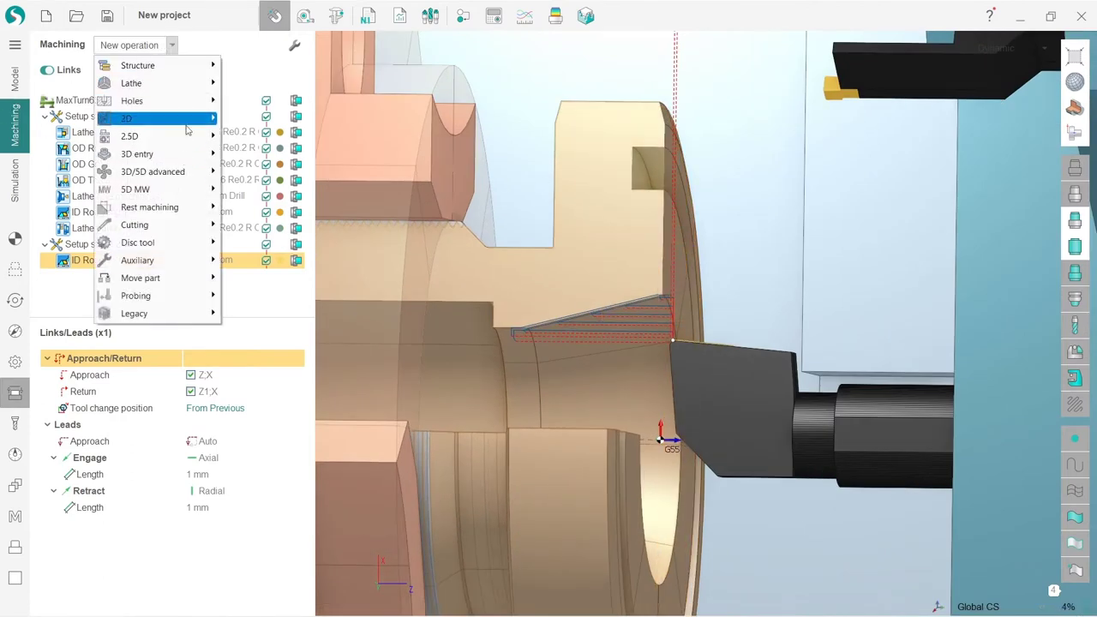
mouse_move(182, 85)
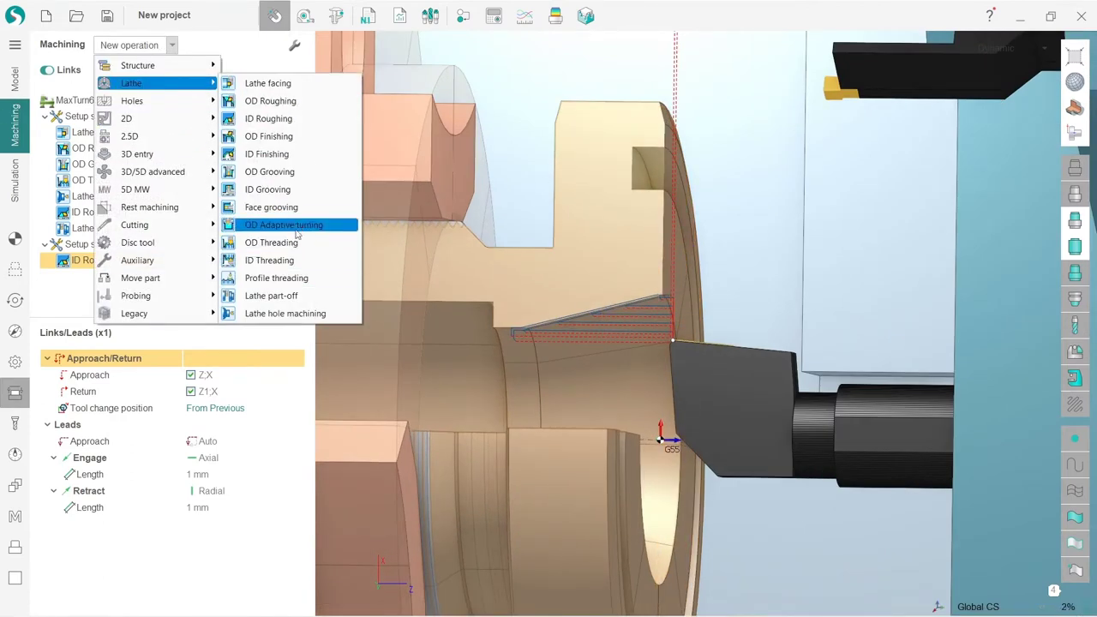
click(271, 207)
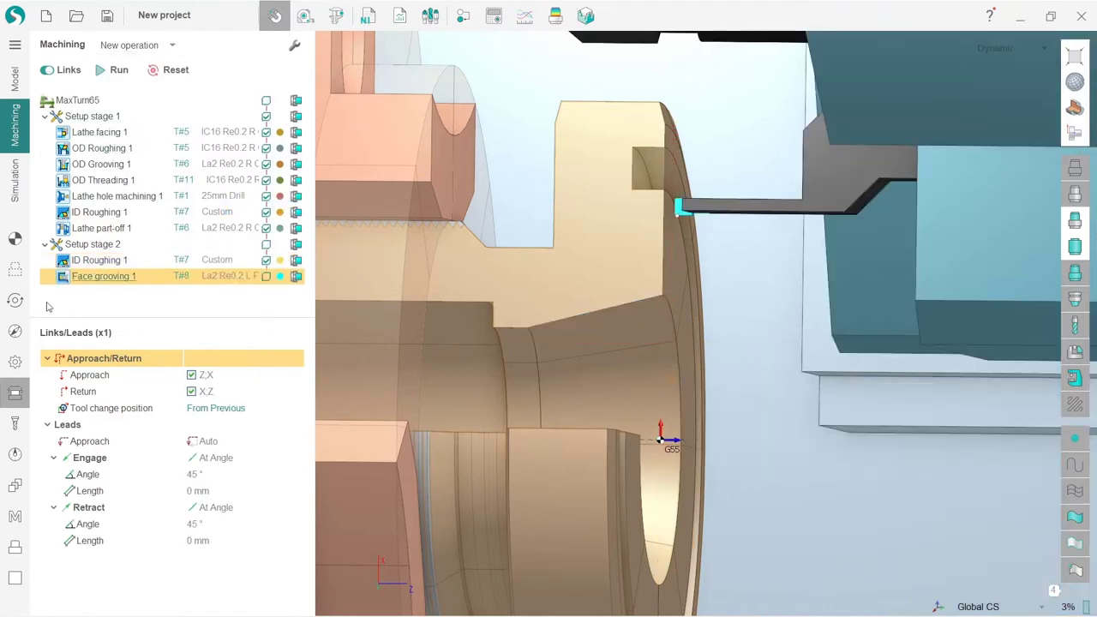
Move the outer end of the Face grooving job contour onto the flange's front face just outside the groove.
click(14, 269)
click(580, 249)
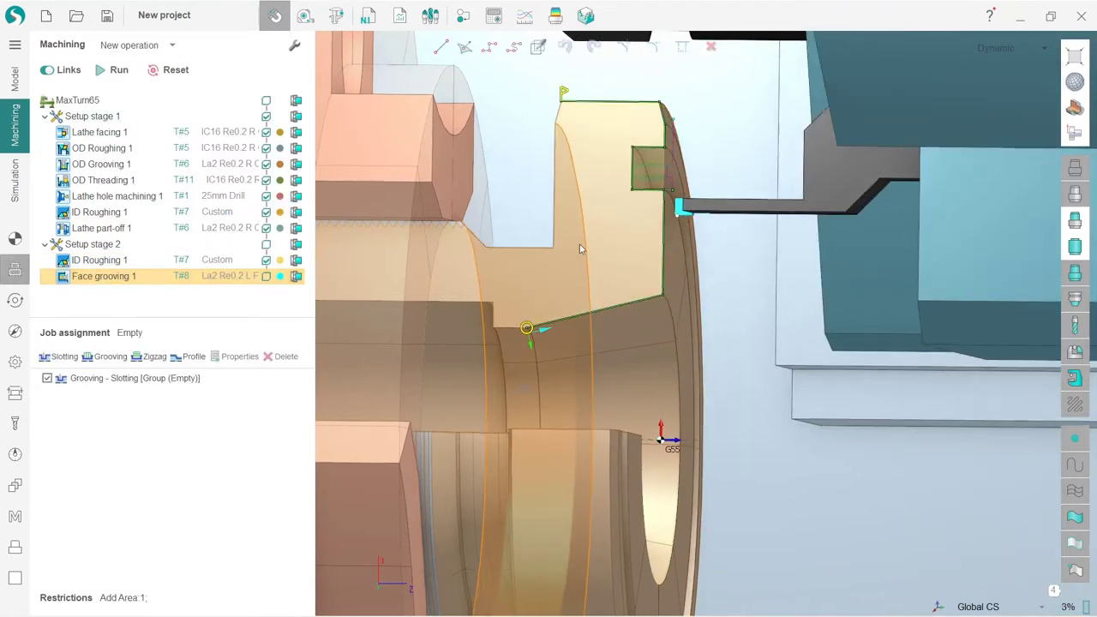
scroll(566, 109, up, 3)
drag(612, 74, 856, 183)
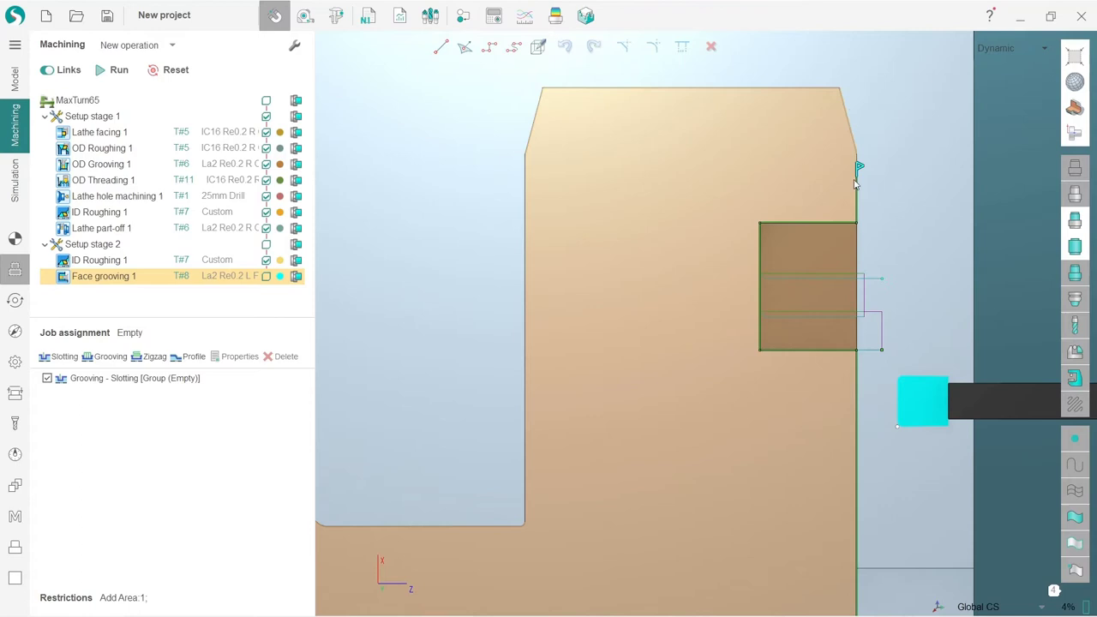
scroll(726, 300, down, 5)
scroll(674, 382, up, 3)
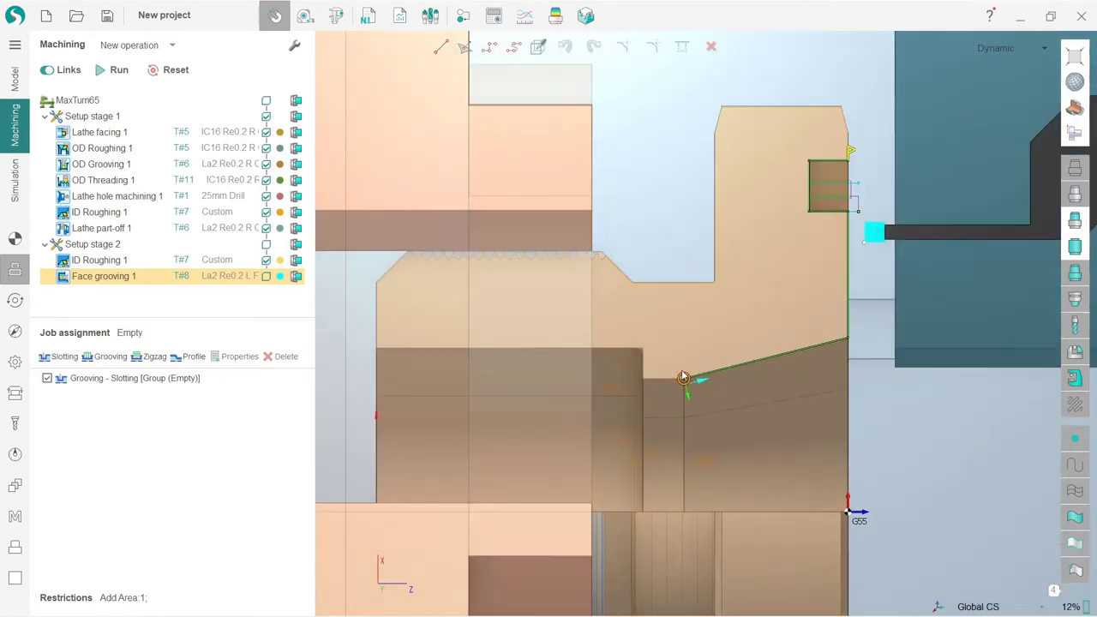
Move the inner end of the contour to the groove's inner corner and calculate the Face grooving toolpath.
drag(725, 369, 830, 252)
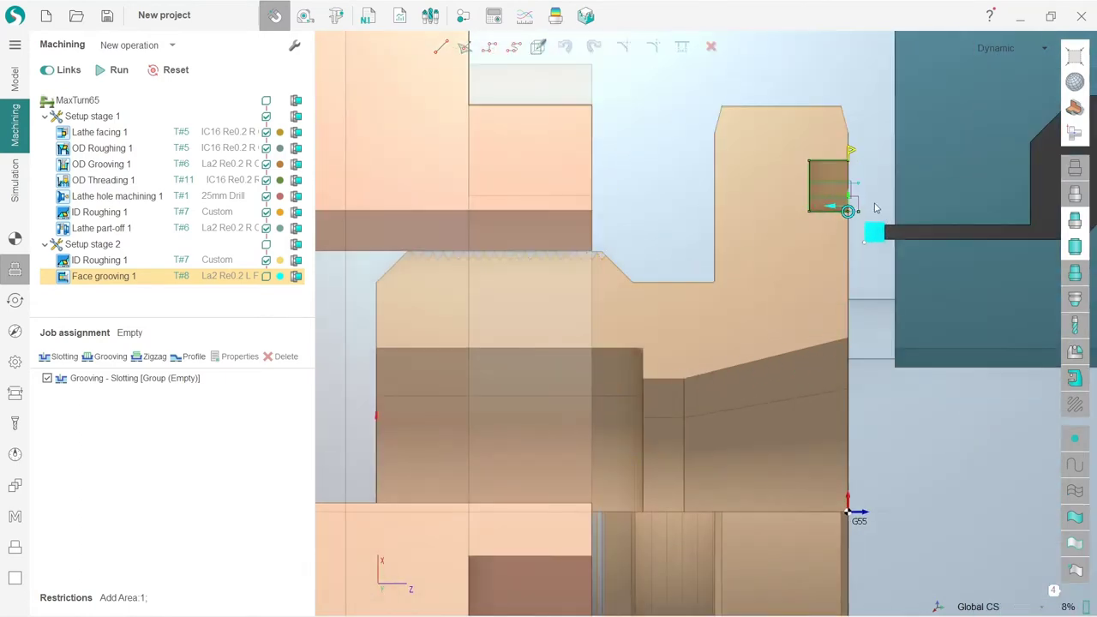
scroll(833, 162, up, 5)
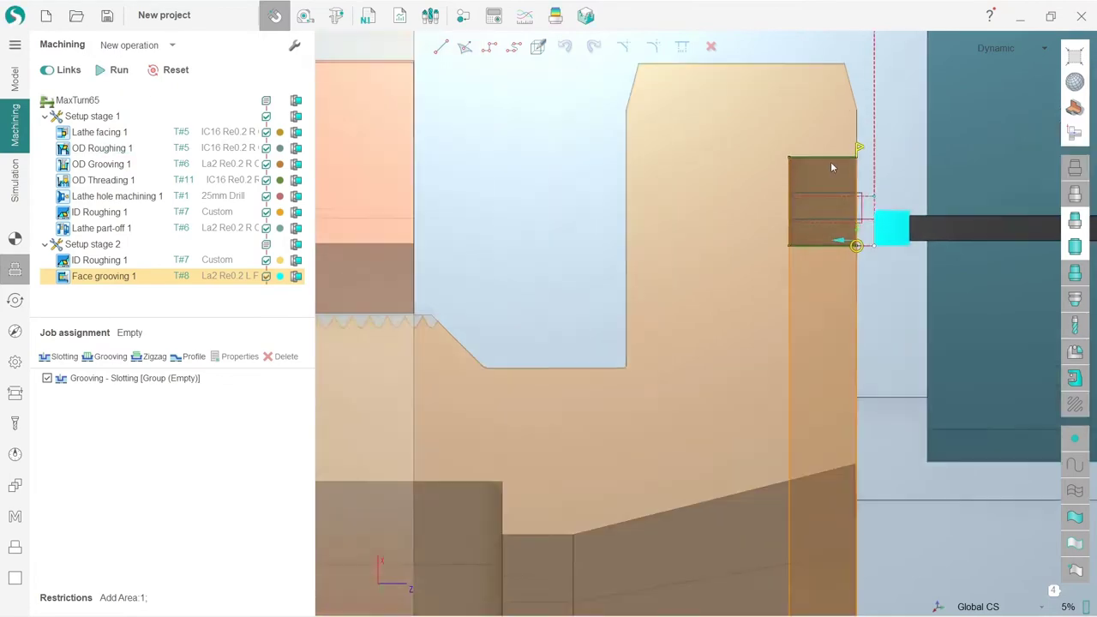
scroll(502, 314, down, 5)
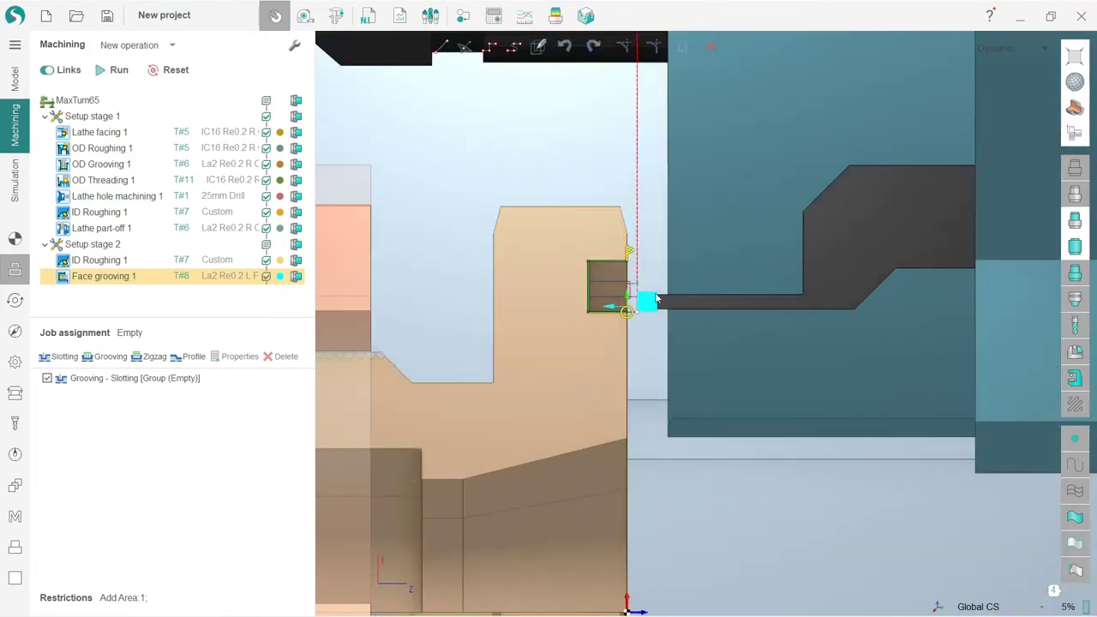
mouse_move(652, 298)
middle_down()
mouse_move(725, 318)
mouse_move(643, 306)
mouse_move(605, 330)
mouse_move(647, 304)
middle_up()
Simulate the Face grooving operation and return to the machining operations.
click(15, 184)
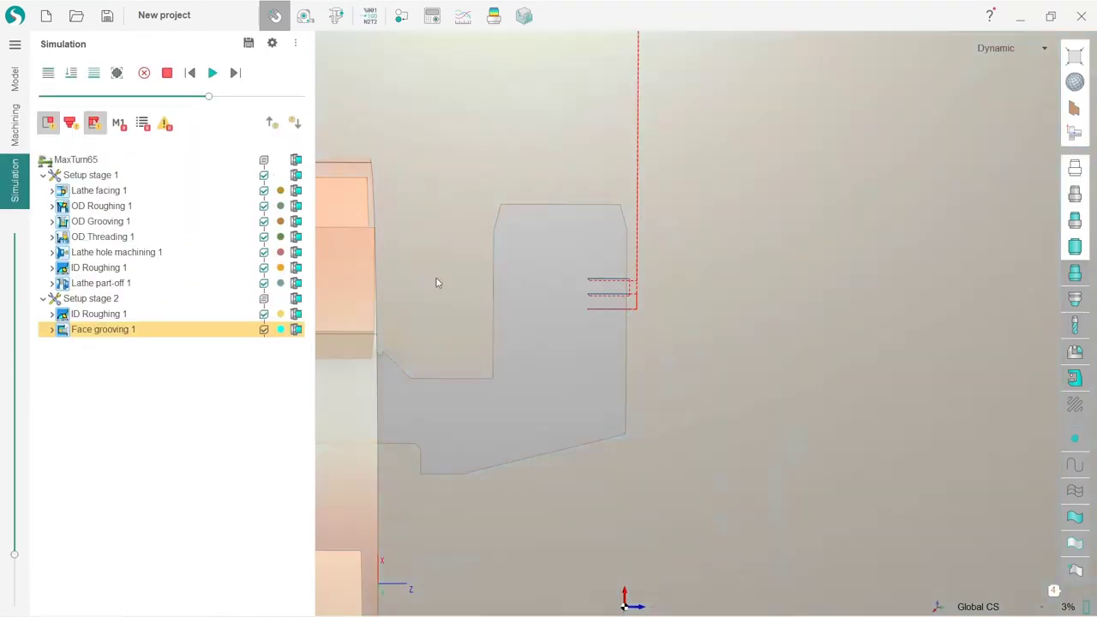
click(212, 73)
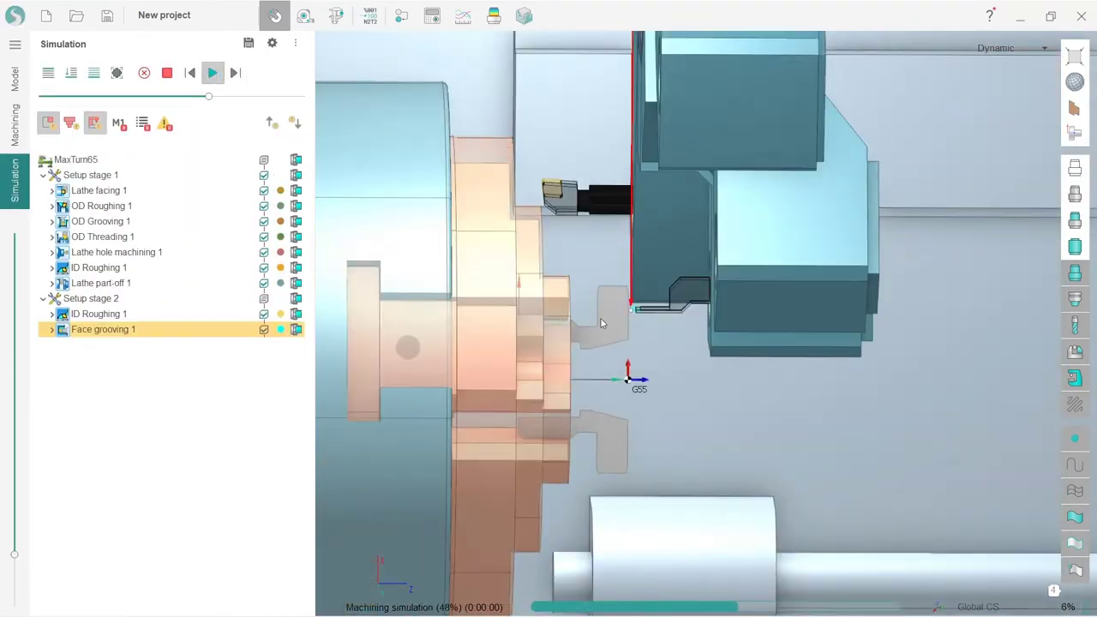
scroll(639, 294, up, 3)
scroll(614, 296, down, 4)
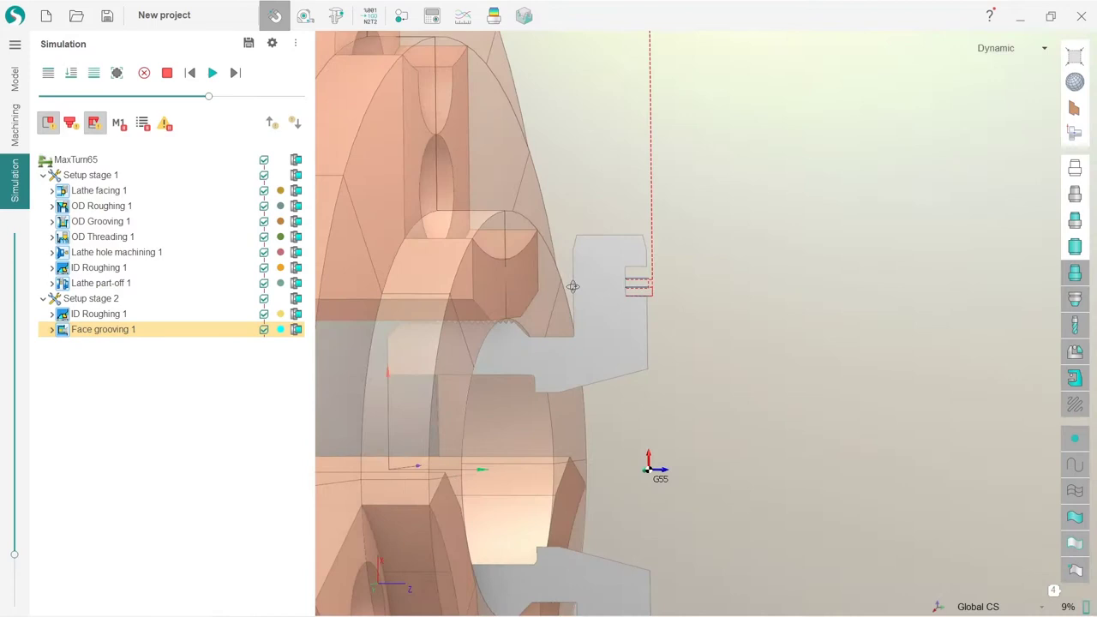
click(15, 133)
Add a 2D contouring operation after the Face grooving in Setup stage 2.
mouse_move(90, 146)
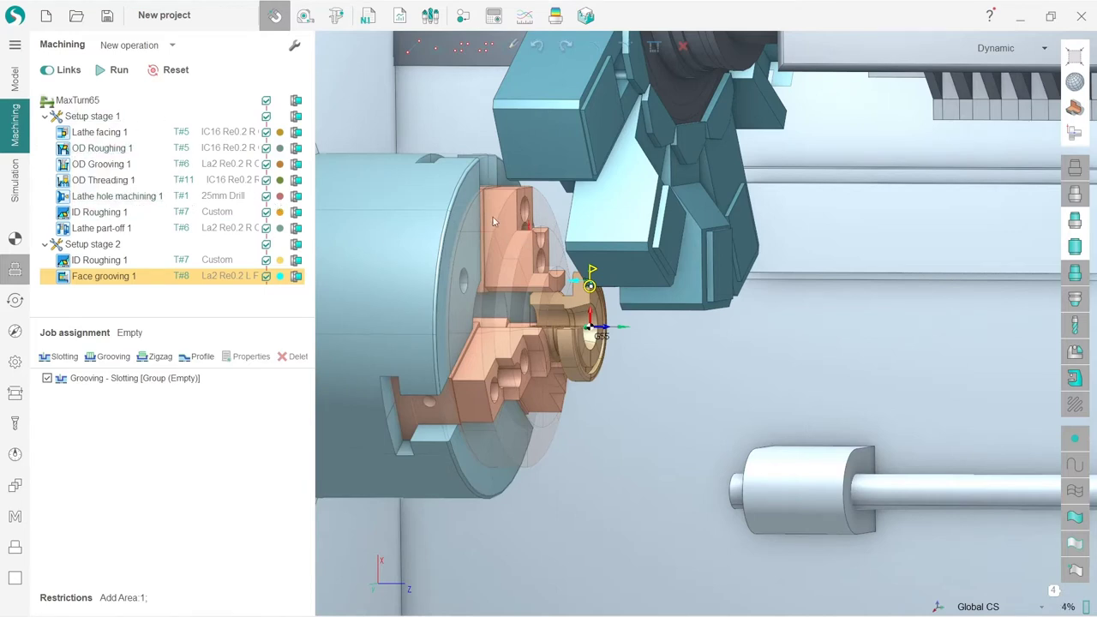
click(172, 45)
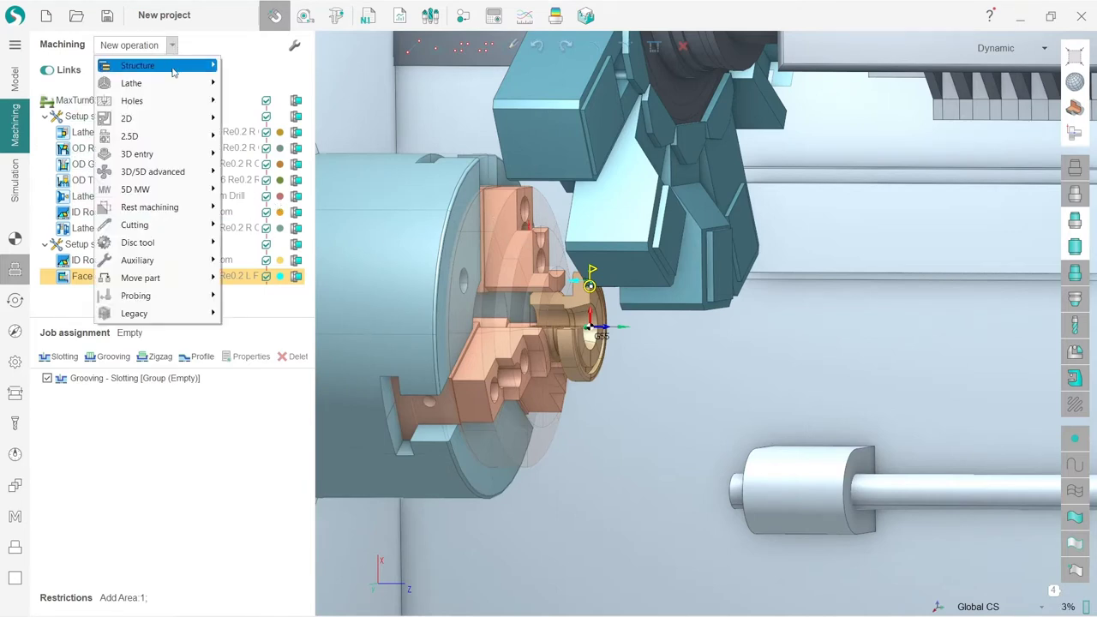
mouse_move(177, 121)
click(310, 155)
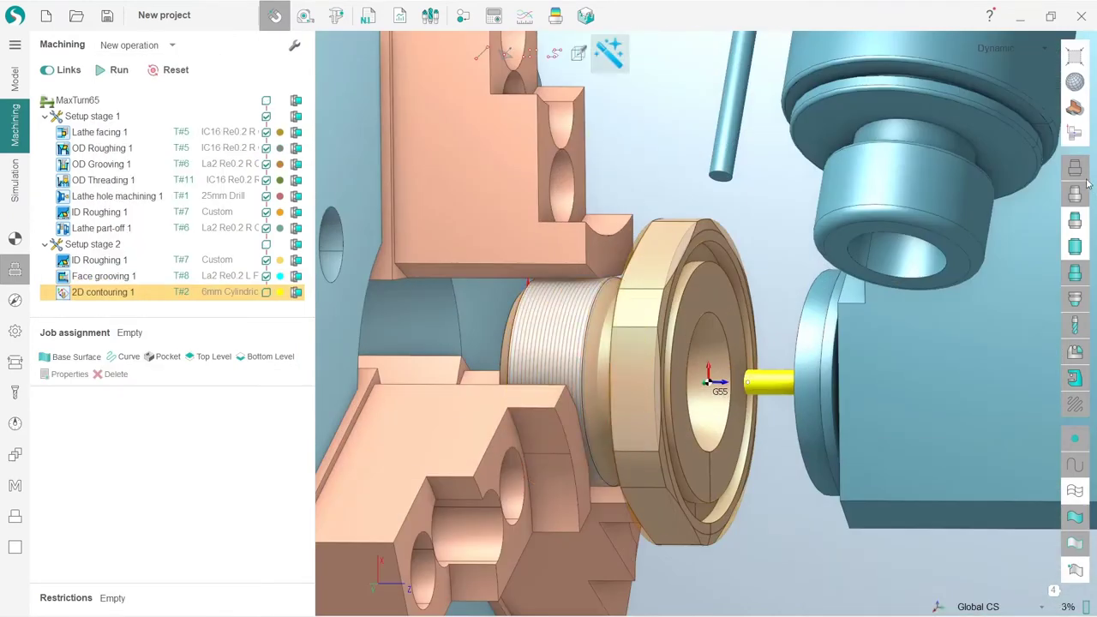
scroll(561, 302, down, 3)
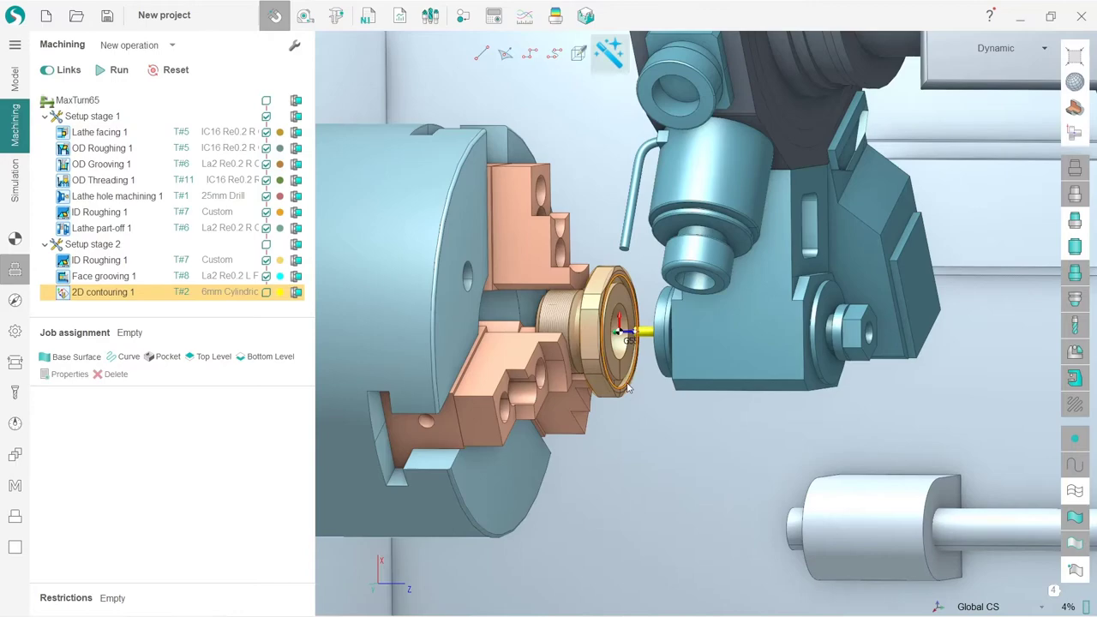
Assign the upper flat of the hexagonal flange as the curve of the 2D contouring job.
scroll(628, 388, up, 3)
scroll(592, 343, up, 2)
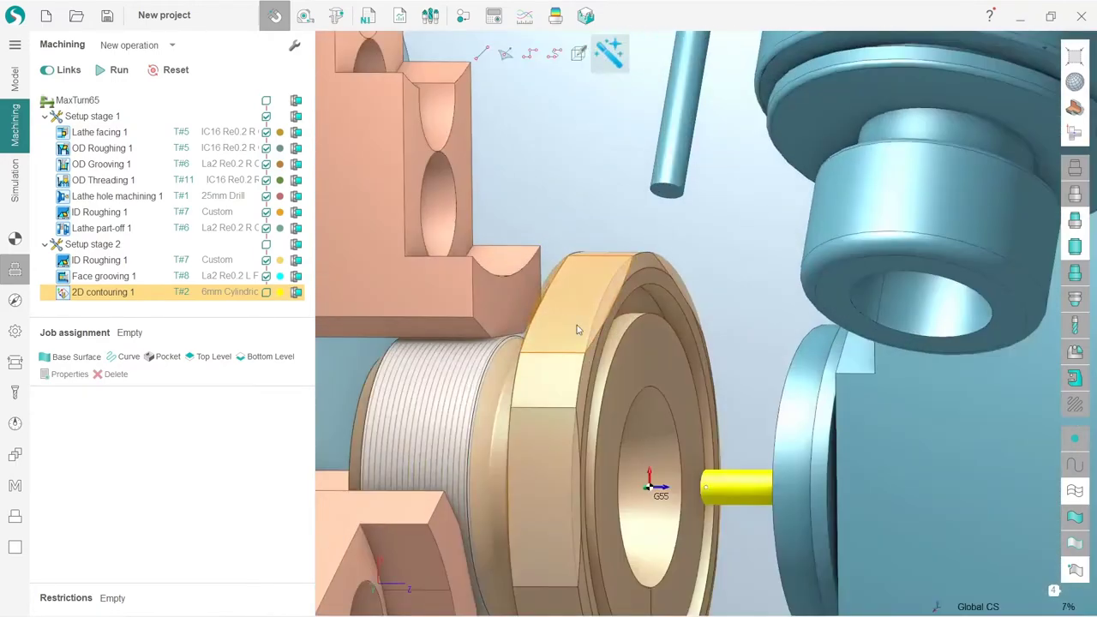
click(577, 329)
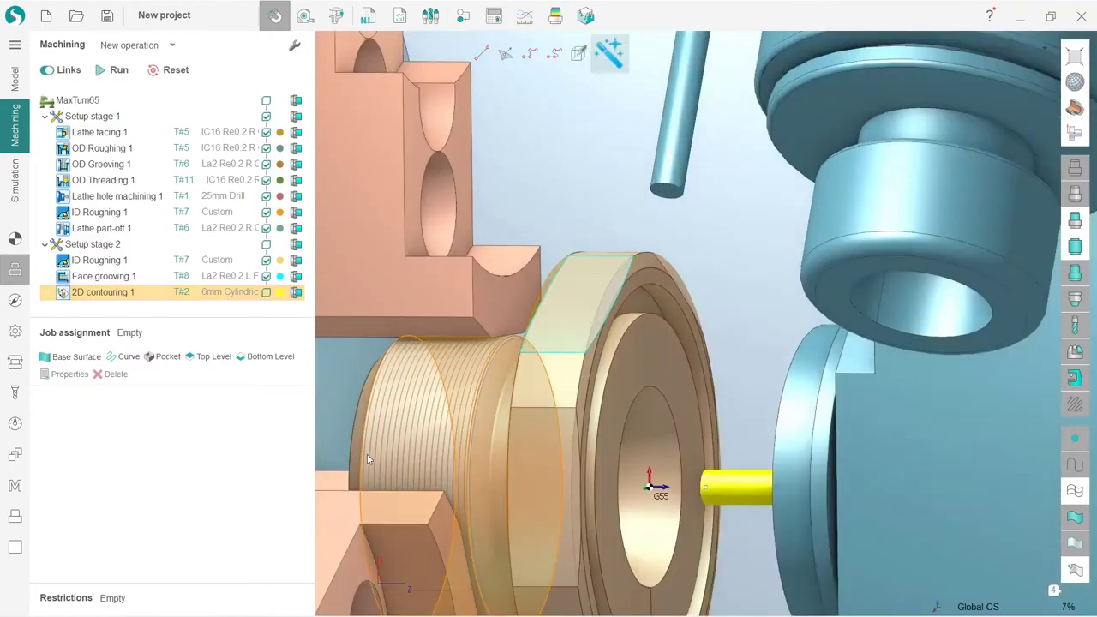
click(120, 361)
Define the job's top level from the flange's front face and its bottom level from the rear edge of the flat.
right_drag(581, 363, 597, 395)
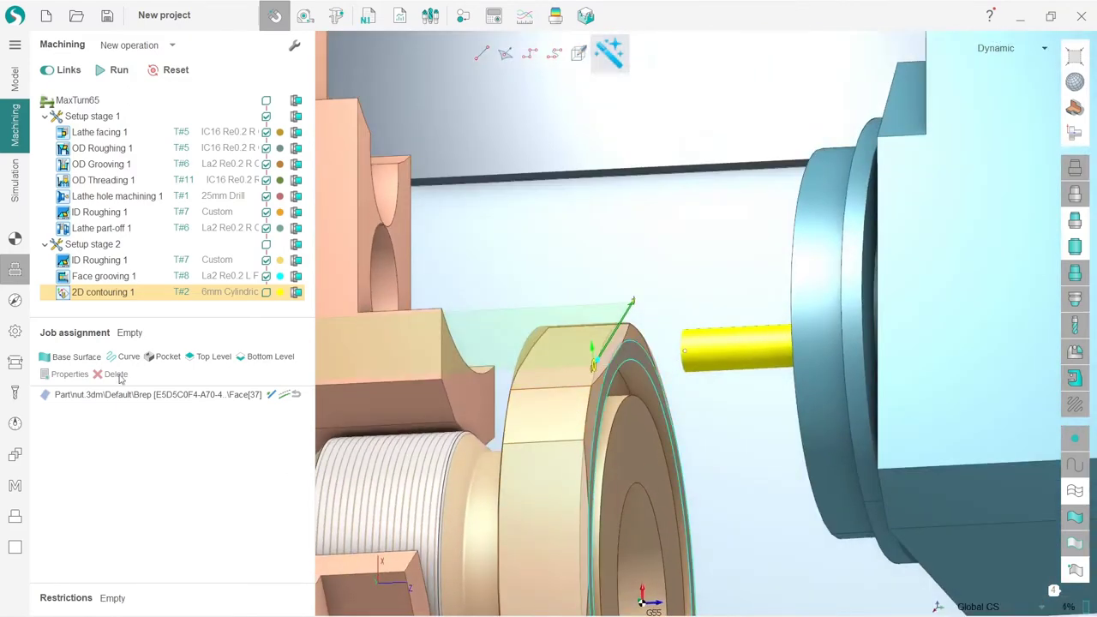
click(210, 356)
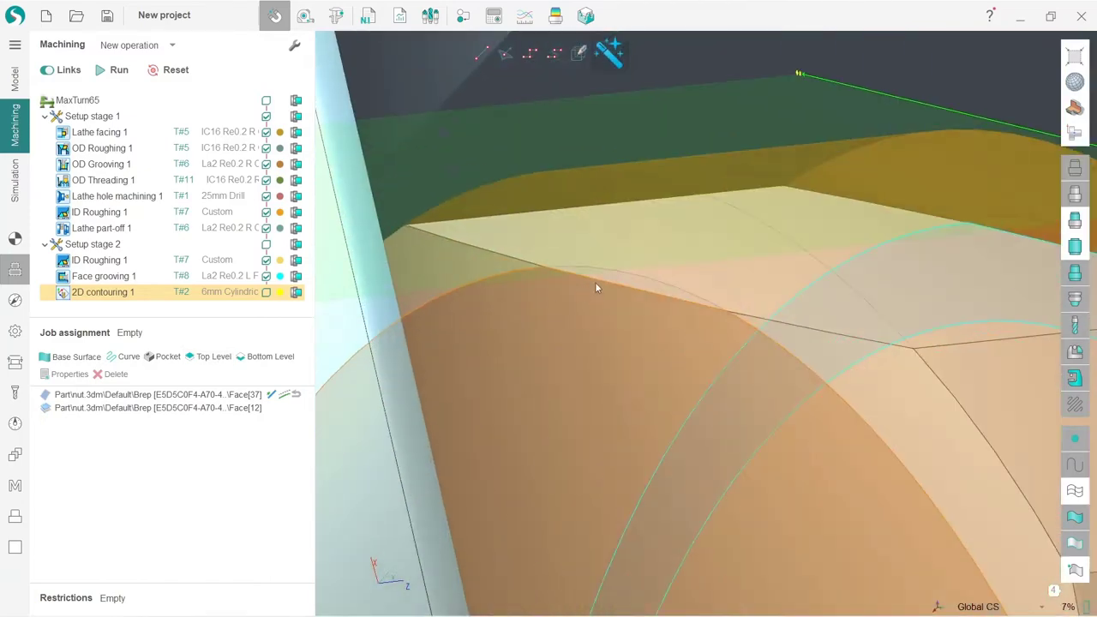
click(596, 283)
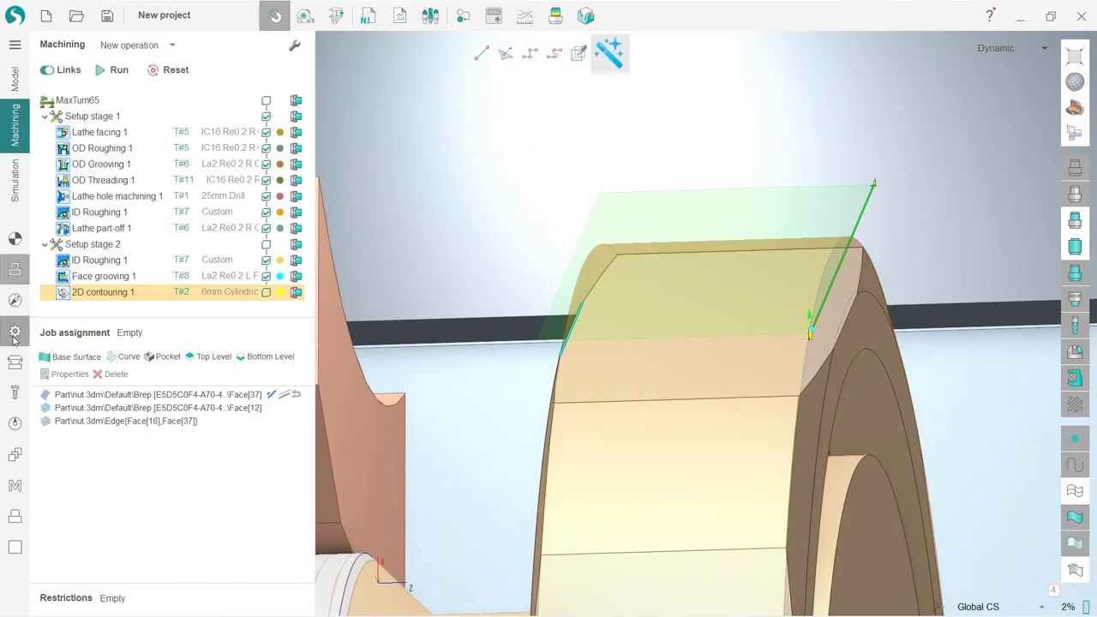
Extend the 2D contouring bottom level past the flange's rear face to -14 mm.
click(15, 331)
click(15, 301)
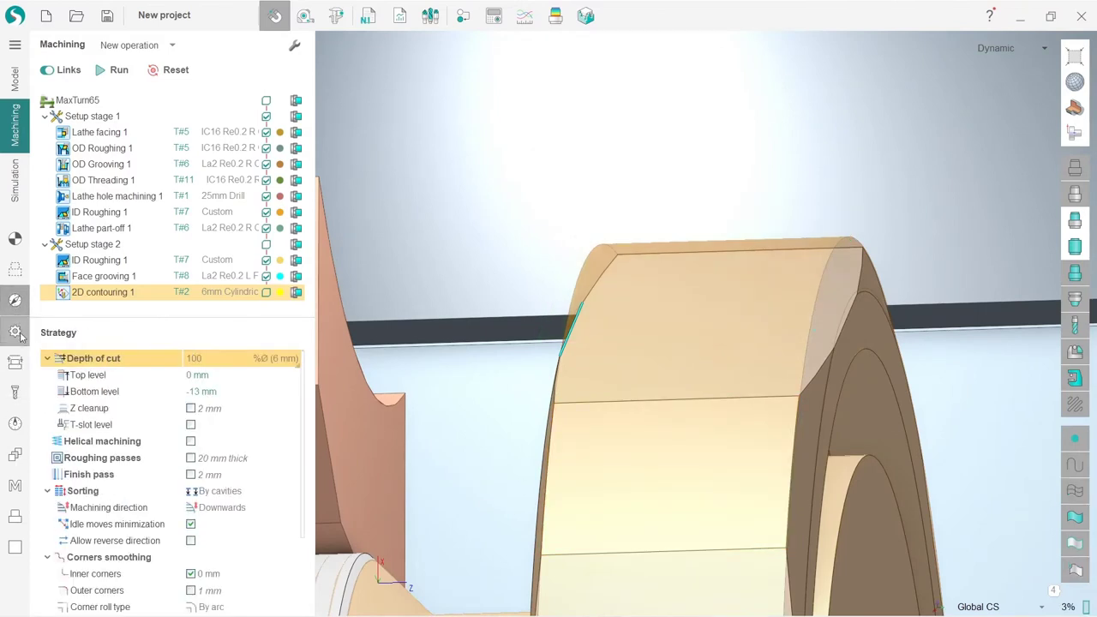
click(101, 395)
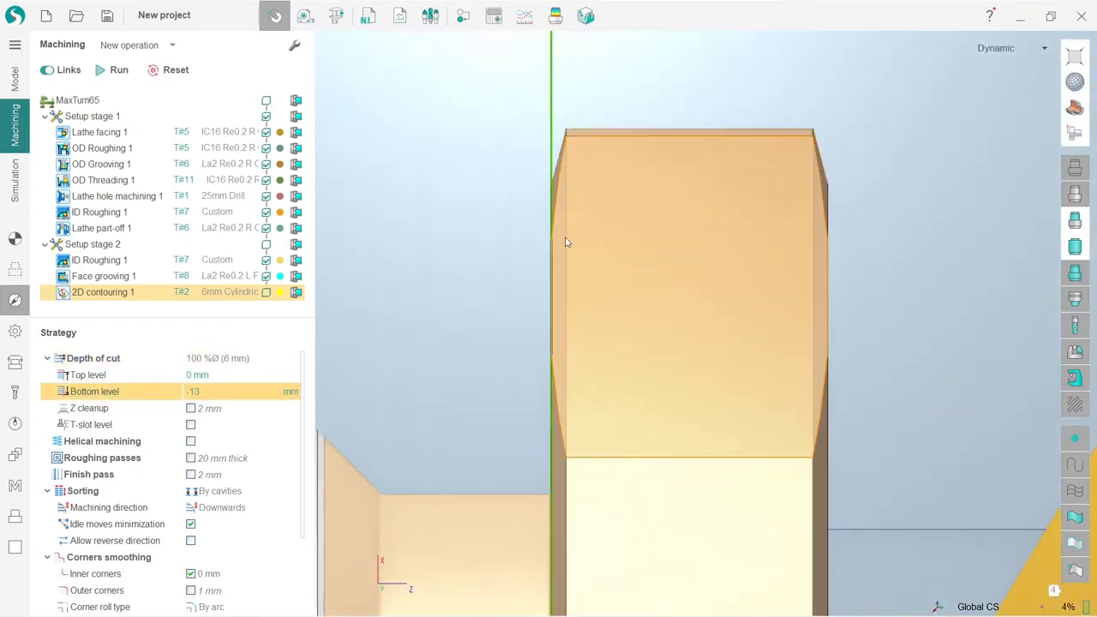
drag(549, 136, 531, 133)
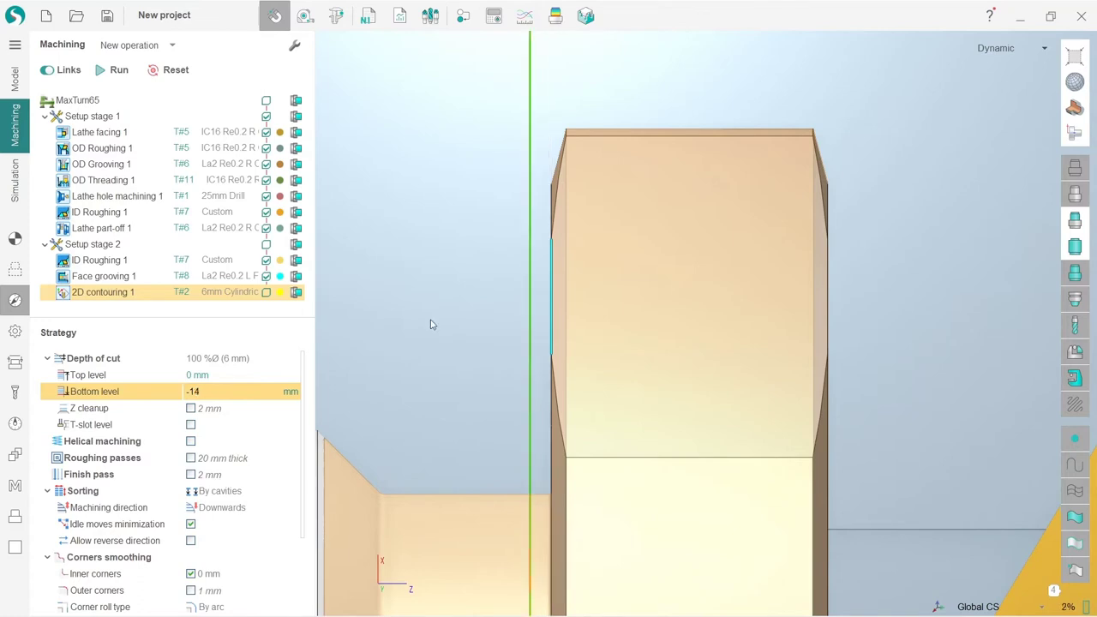
scroll(179, 473, down, 1)
scroll(167, 422, up, 1)
Define the depth of cut by count with 3 passes and calculate the 2D contouring toolpath.
click(194, 359)
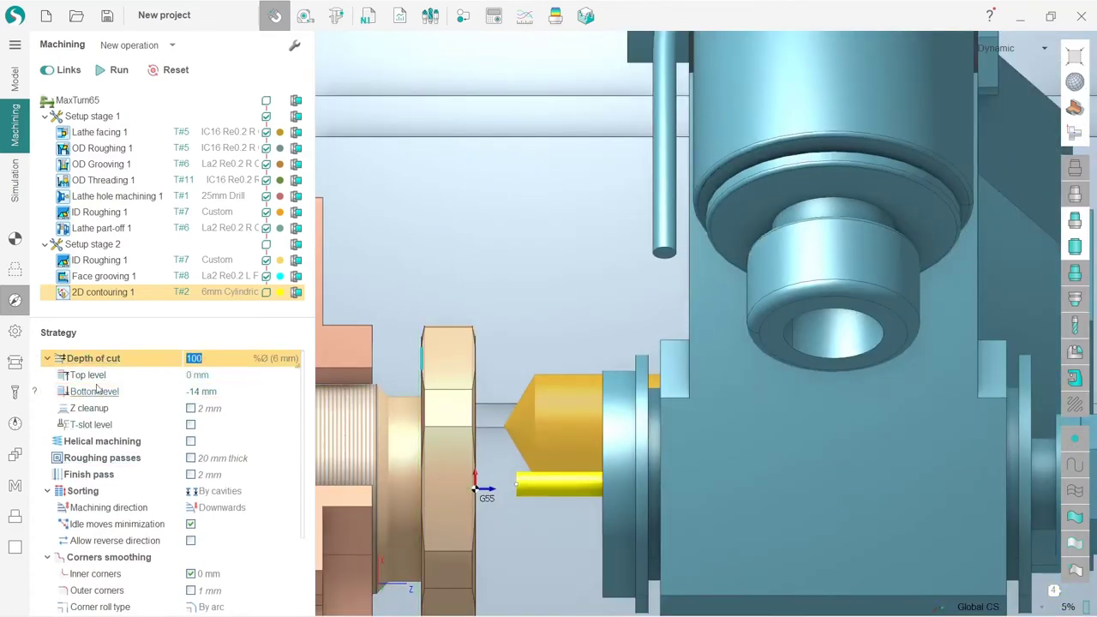
click(256, 362)
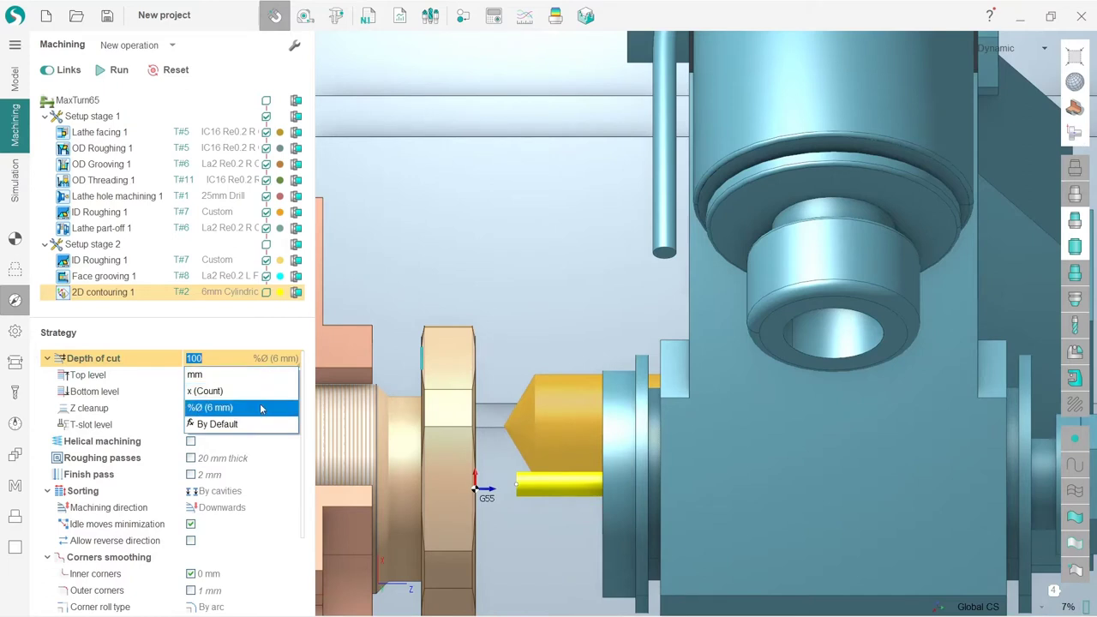
click(263, 392)
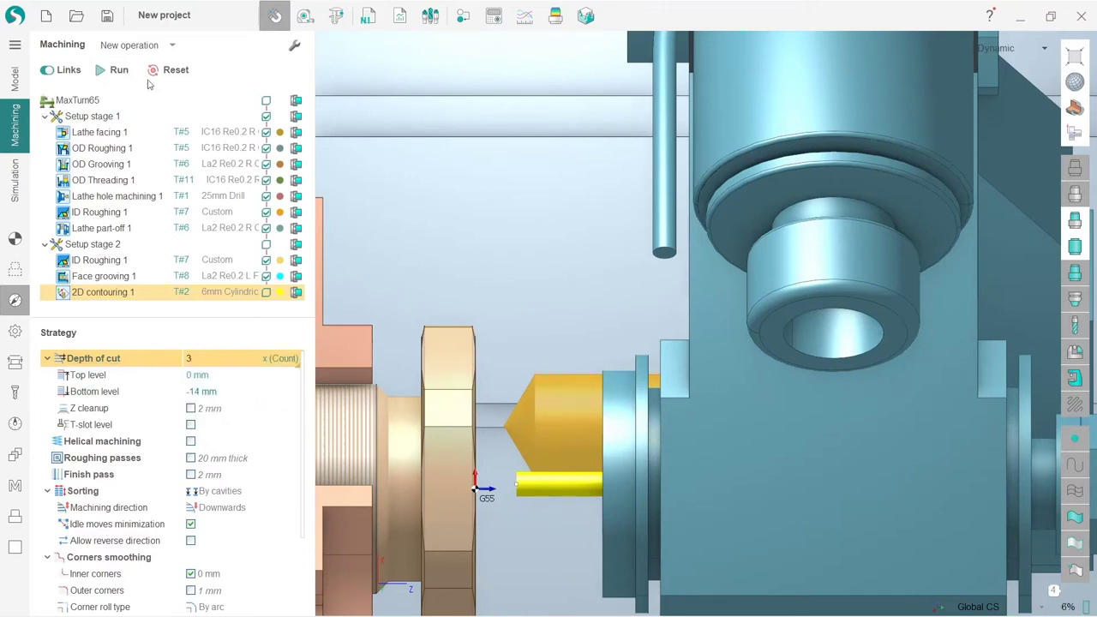
click(119, 69)
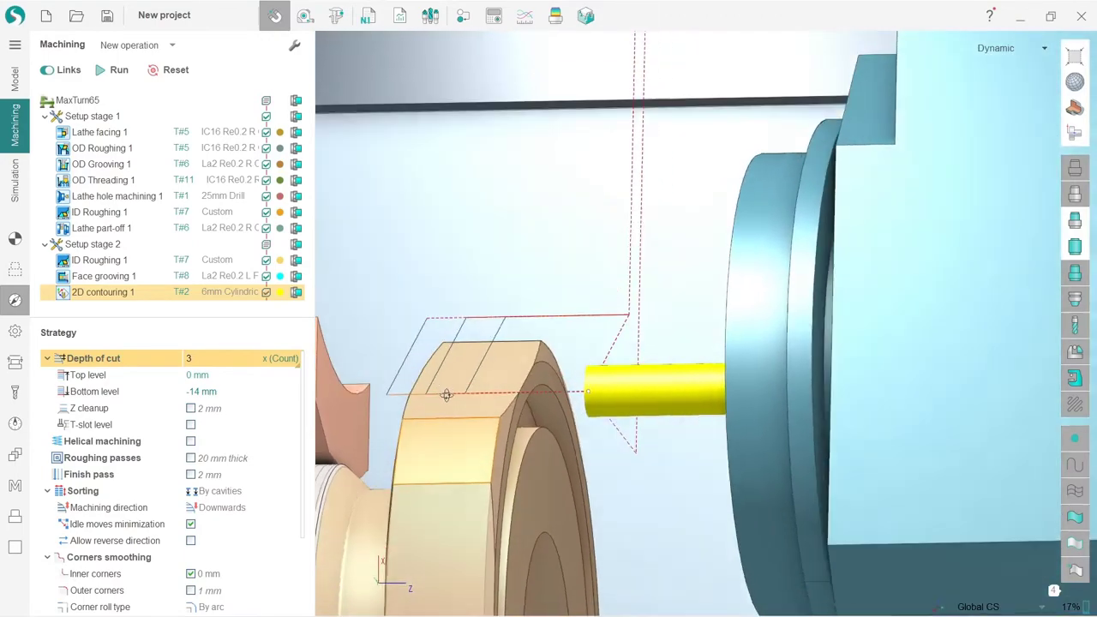
mouse_move(447, 395)
middle_down()
mouse_move(403, 345)
mouse_move(568, 509)
mouse_move(443, 401)
middle_up()
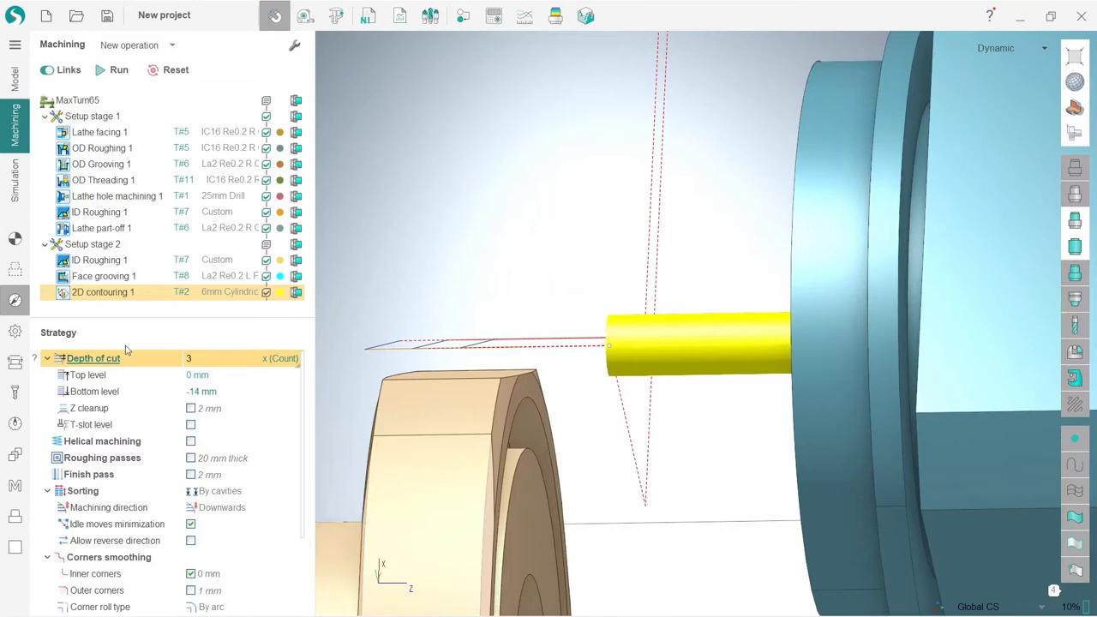
Enable toolpath multiplication by axis for the 2D contouring and choose C (Main spindle position) as the axis.
click(16, 461)
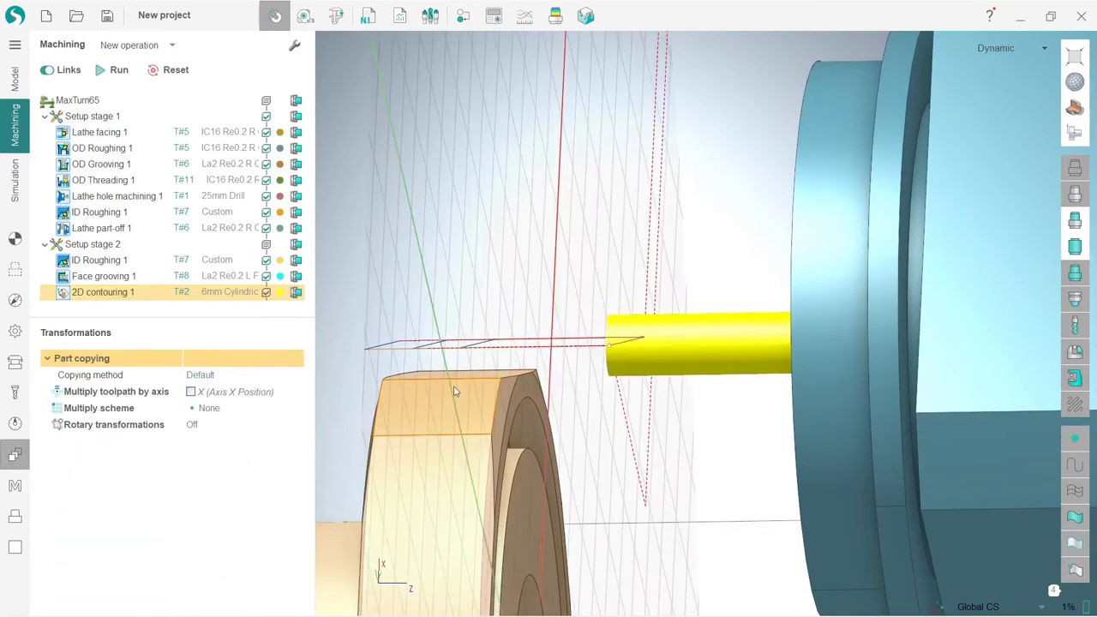
scroll(454, 392, down, 6)
scroll(448, 420, up, 3)
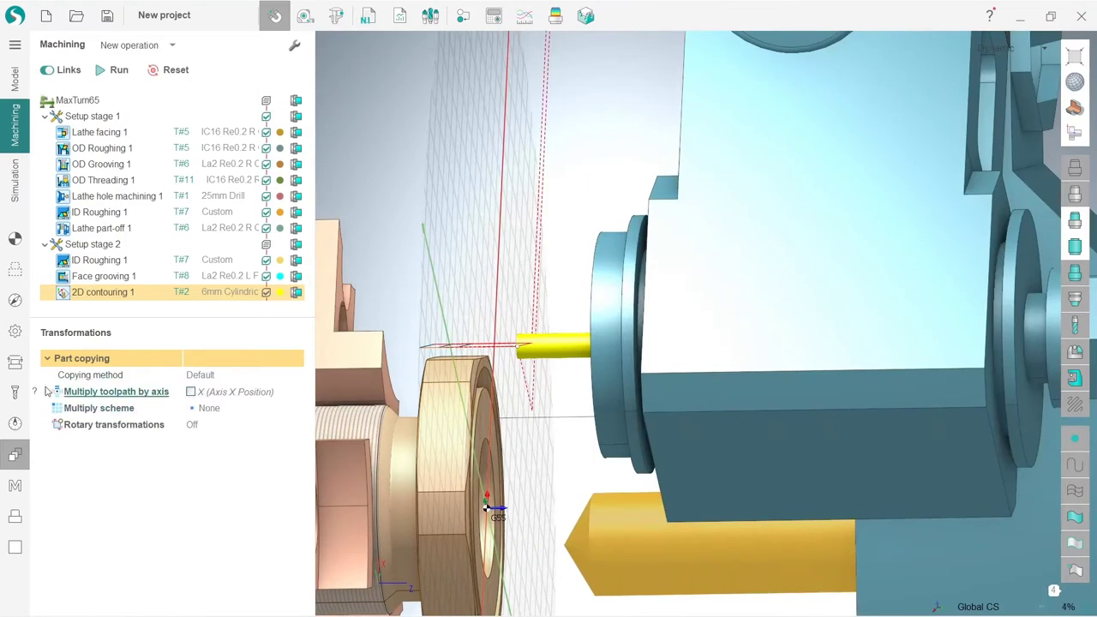
click(190, 393)
click(226, 396)
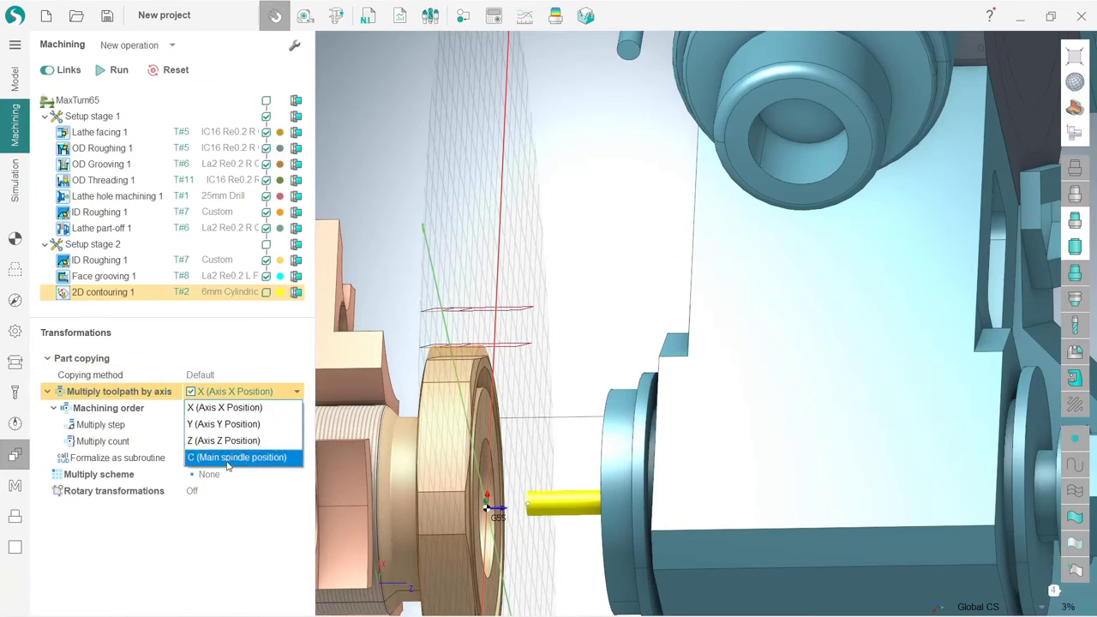
click(378, 190)
middle_drag(453, 351, 516, 307)
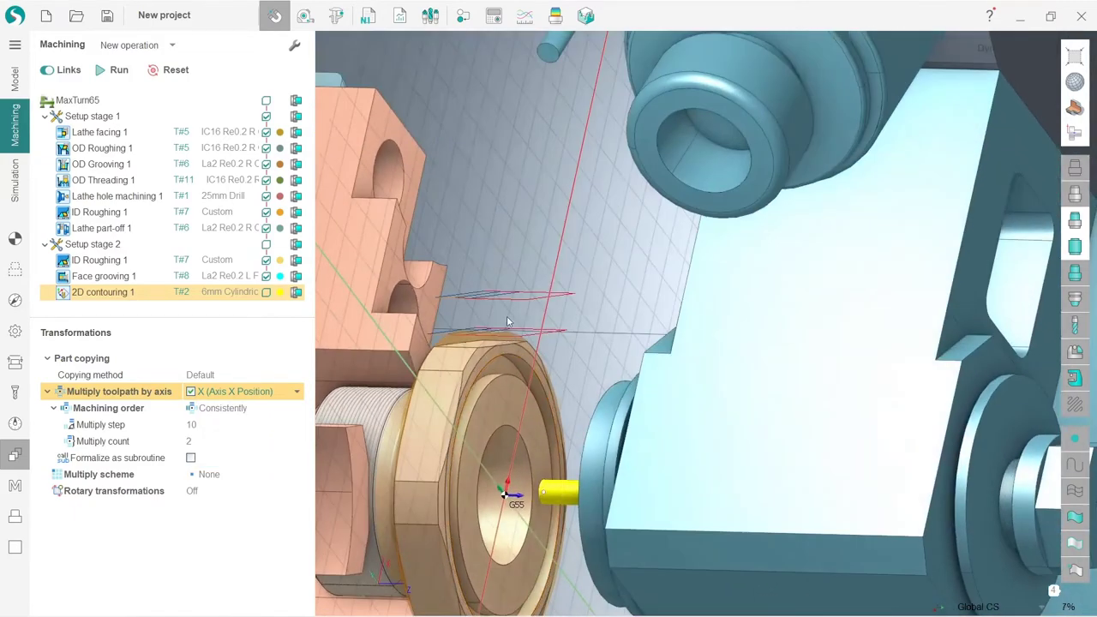
click(253, 392)
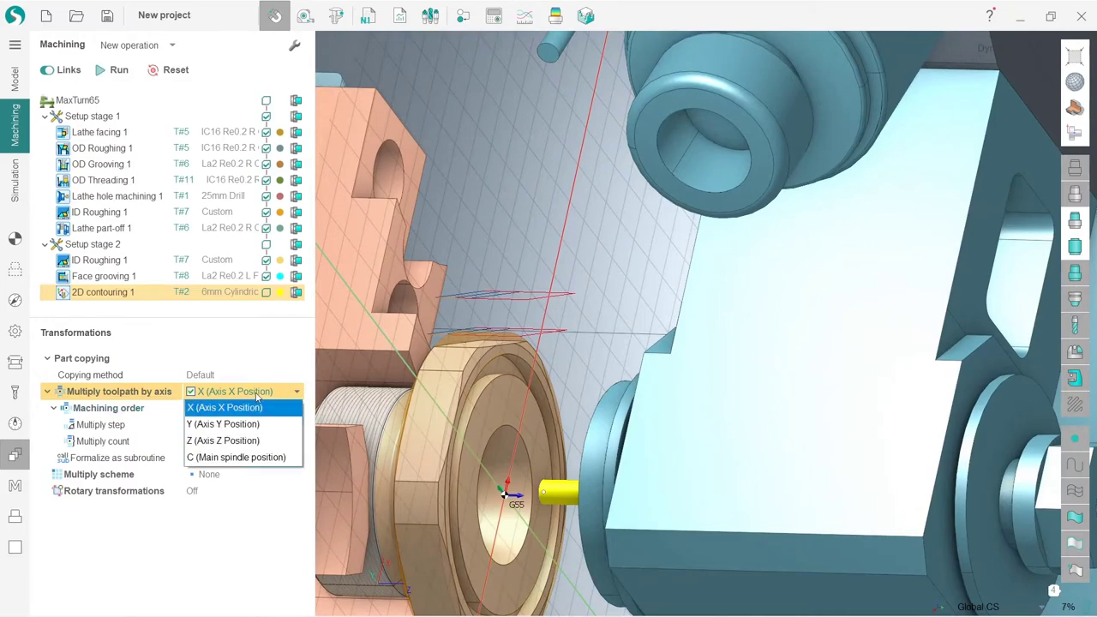
click(270, 459)
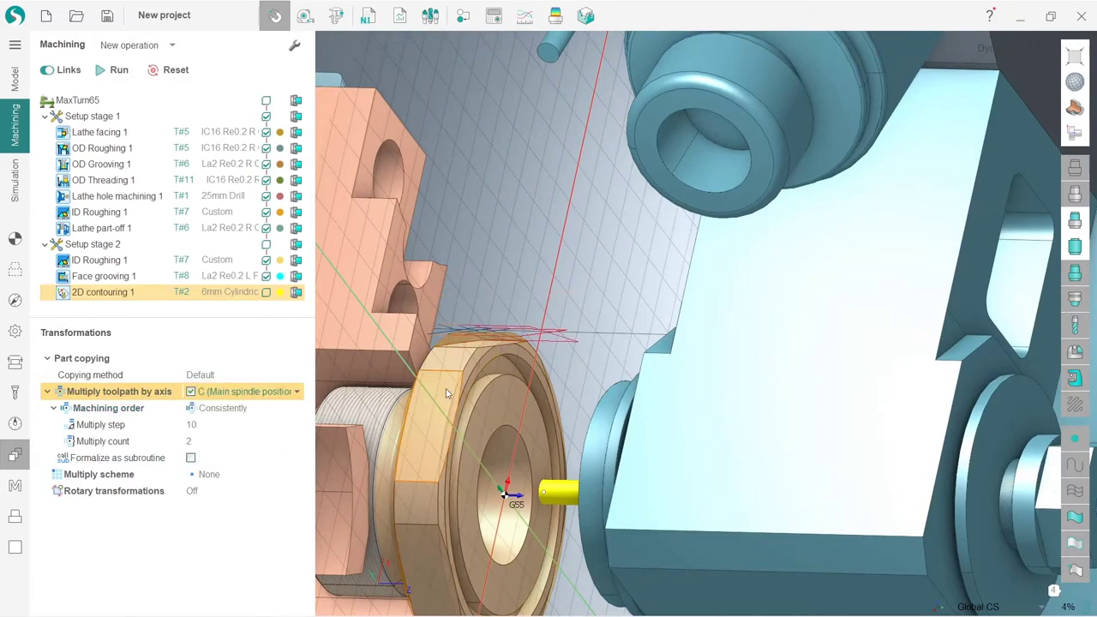
Set the toolpath multiply step to 60 and the multiply count to 6.
middle_drag(447, 394, 471, 421)
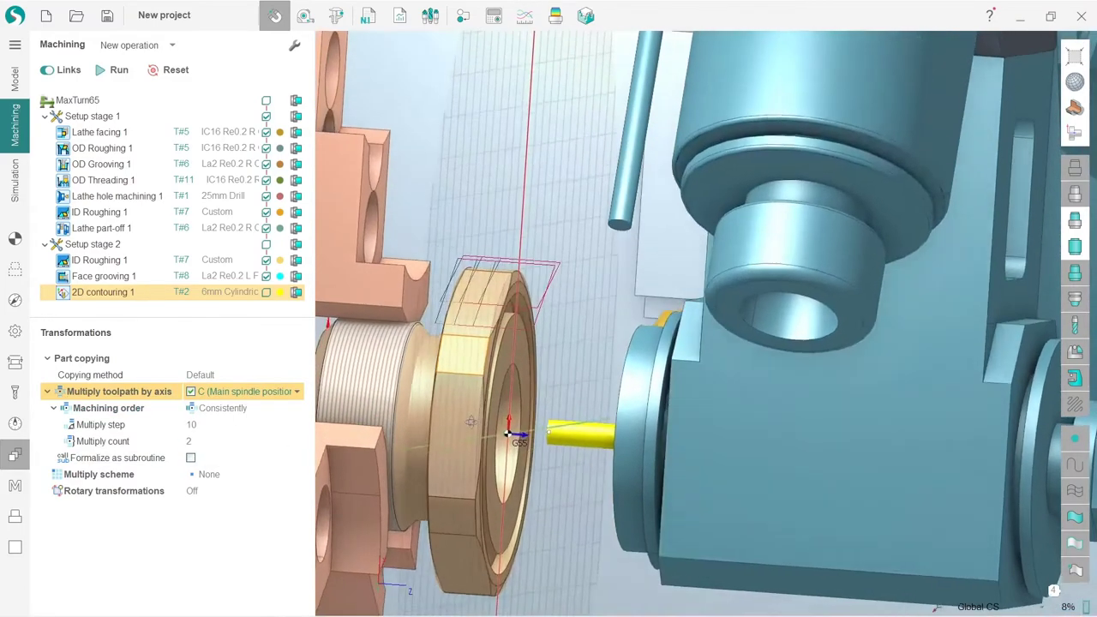
right_drag(471, 422, 480, 428)
click(211, 423)
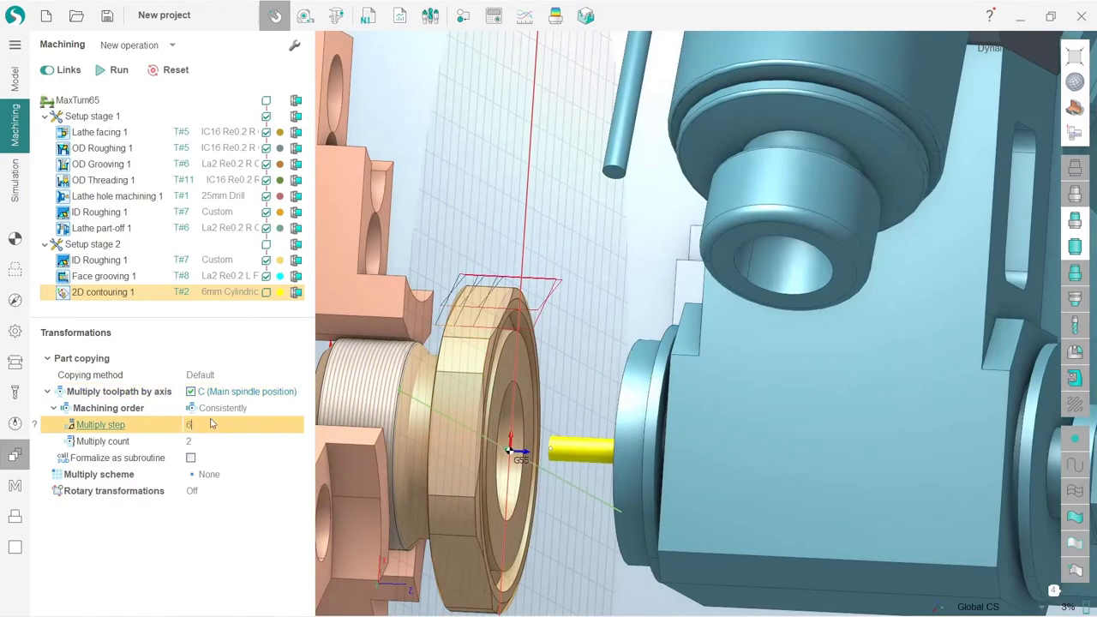
click(206, 440)
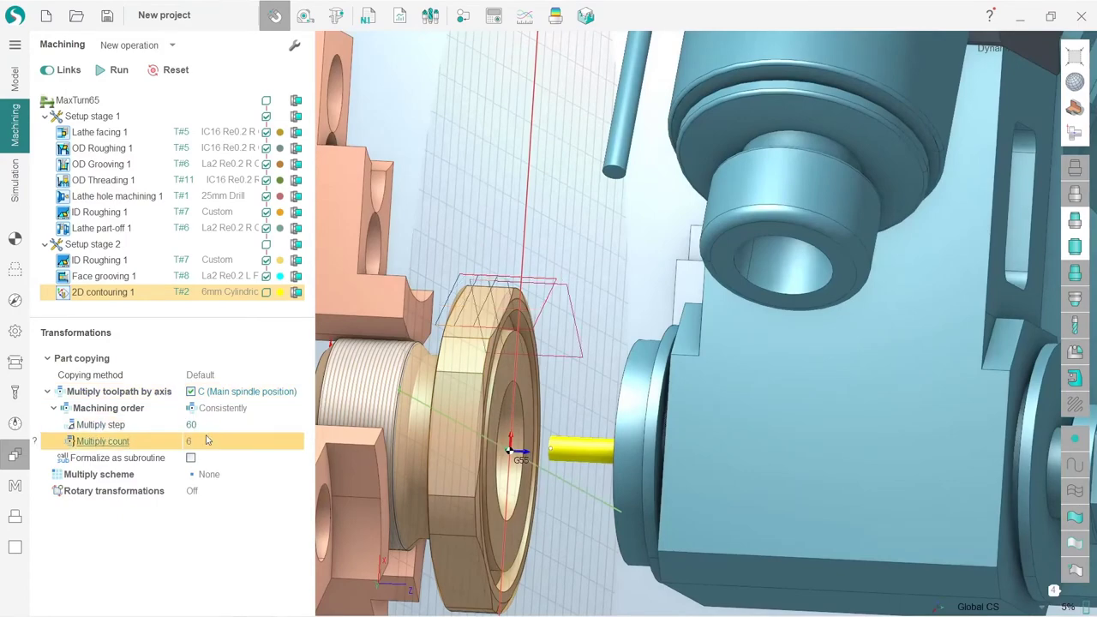
Calculate the 2D contouring toolpath with its six copies around the spindle axis.
scroll(437, 206, down, 7)
scroll(448, 262, up, 6)
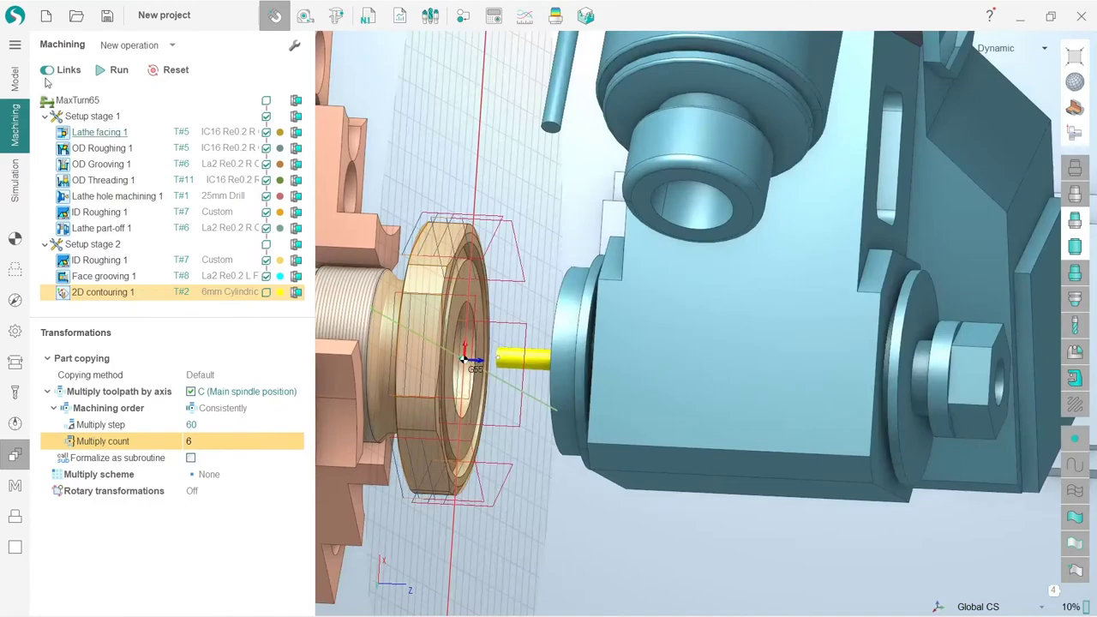
click(119, 71)
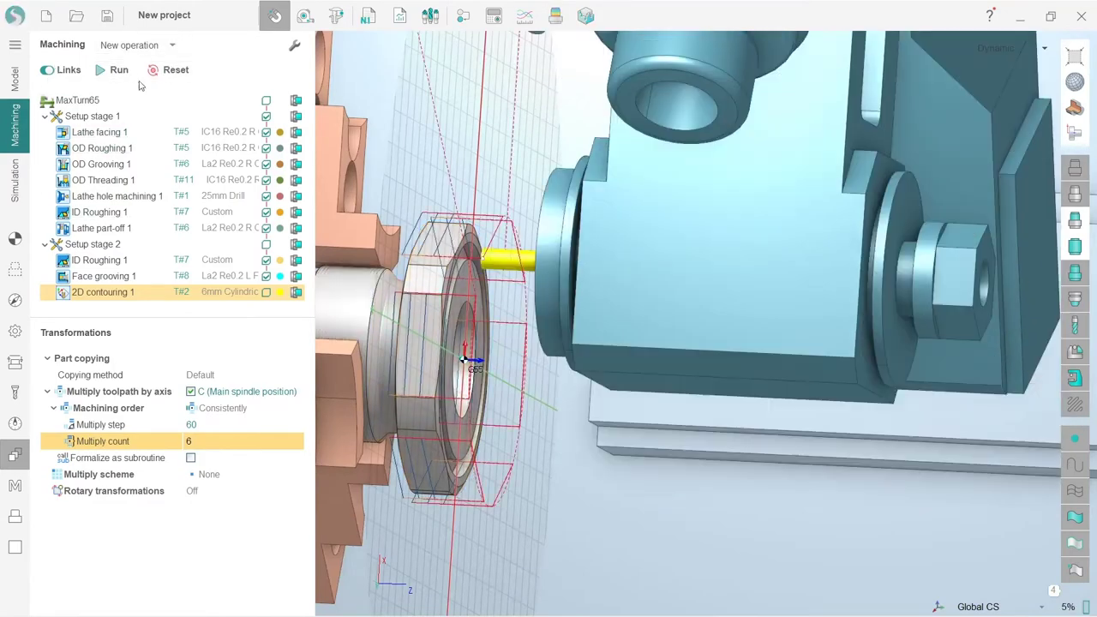
right_drag(418, 437, 433, 290)
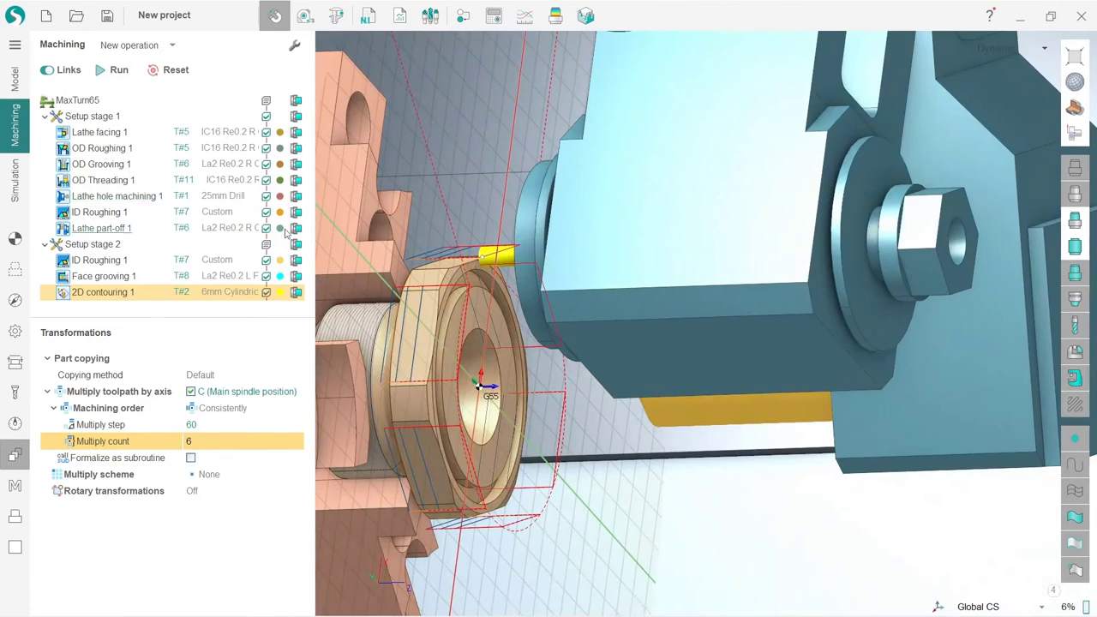
Restart the machining simulation and play the 2D contouring to examine the milled hexagon flats and the tool approach moves.
click(14, 180)
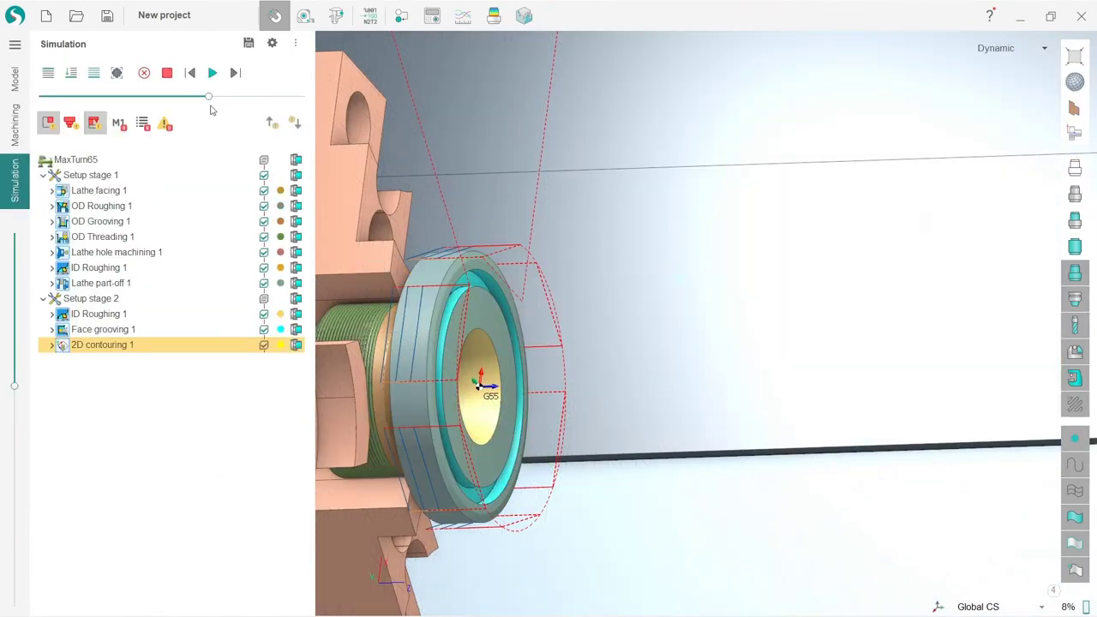
click(148, 75)
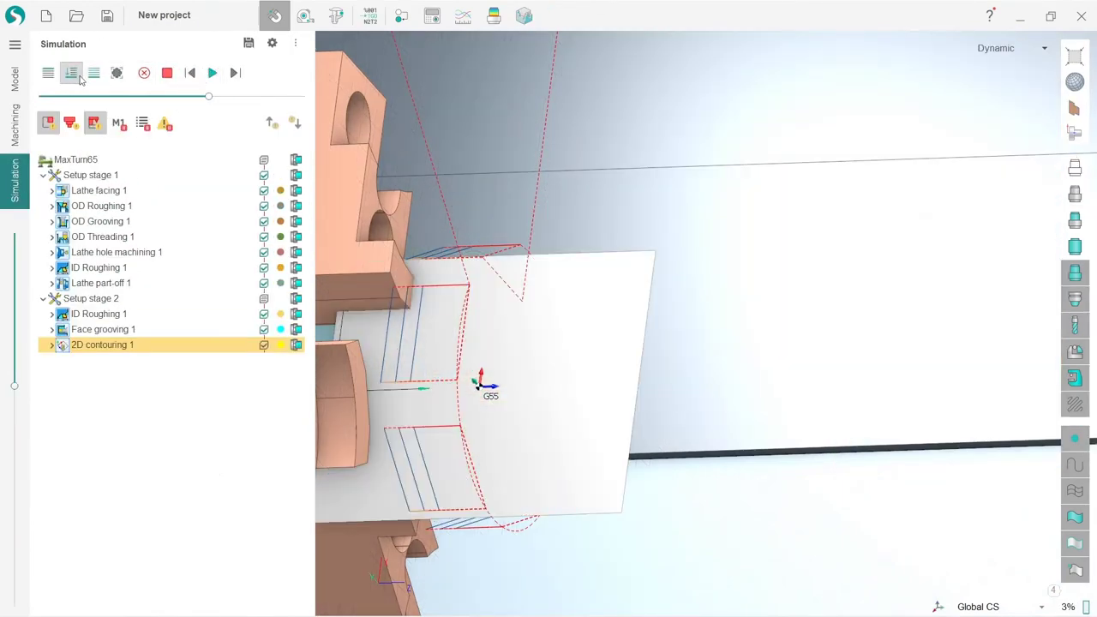
click(144, 74)
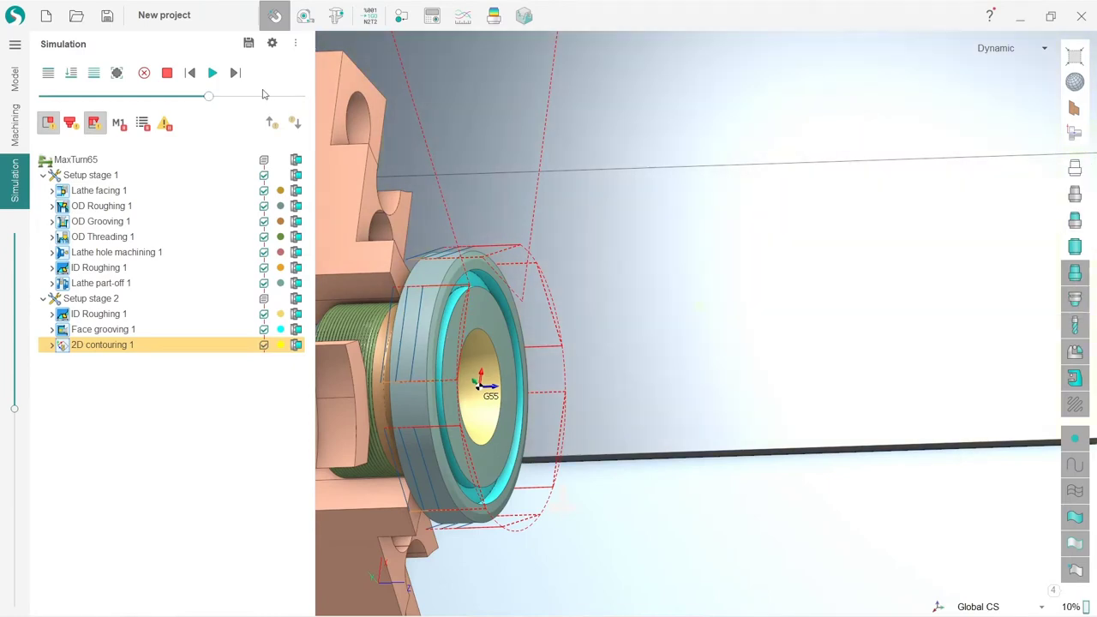
click(213, 73)
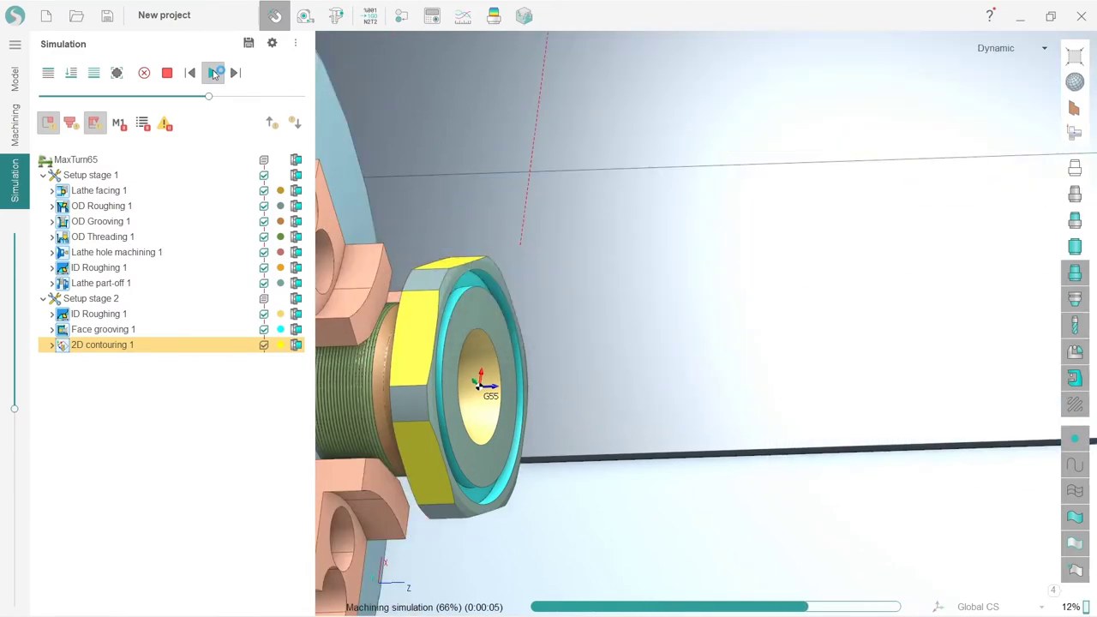
scroll(517, 311, down, 5)
scroll(517, 310, up, 4)
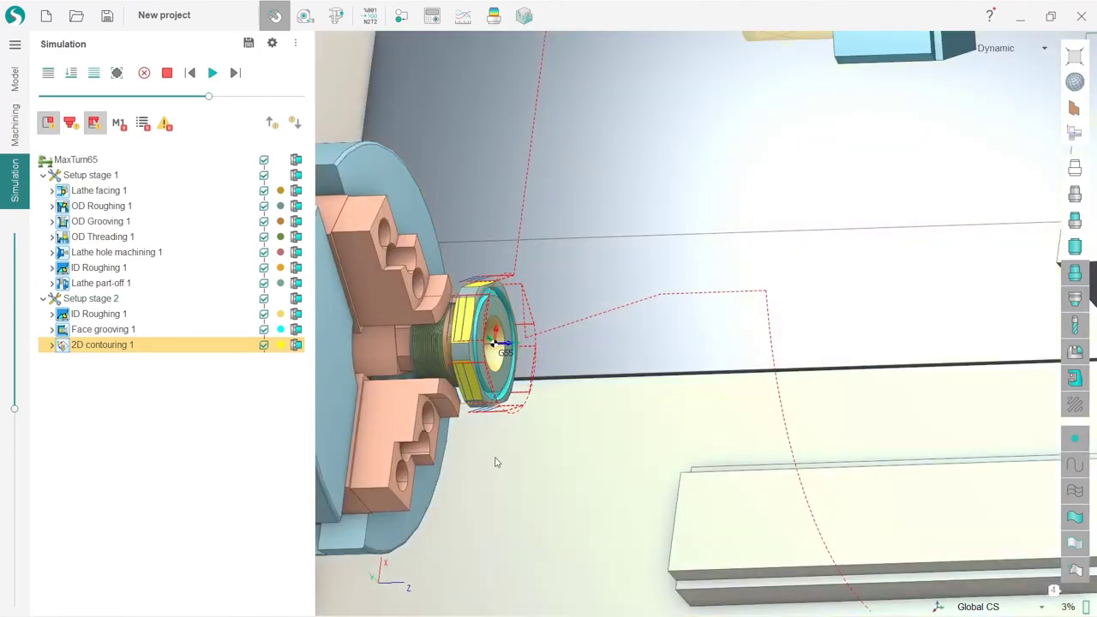
scroll(373, 381, down, 3)
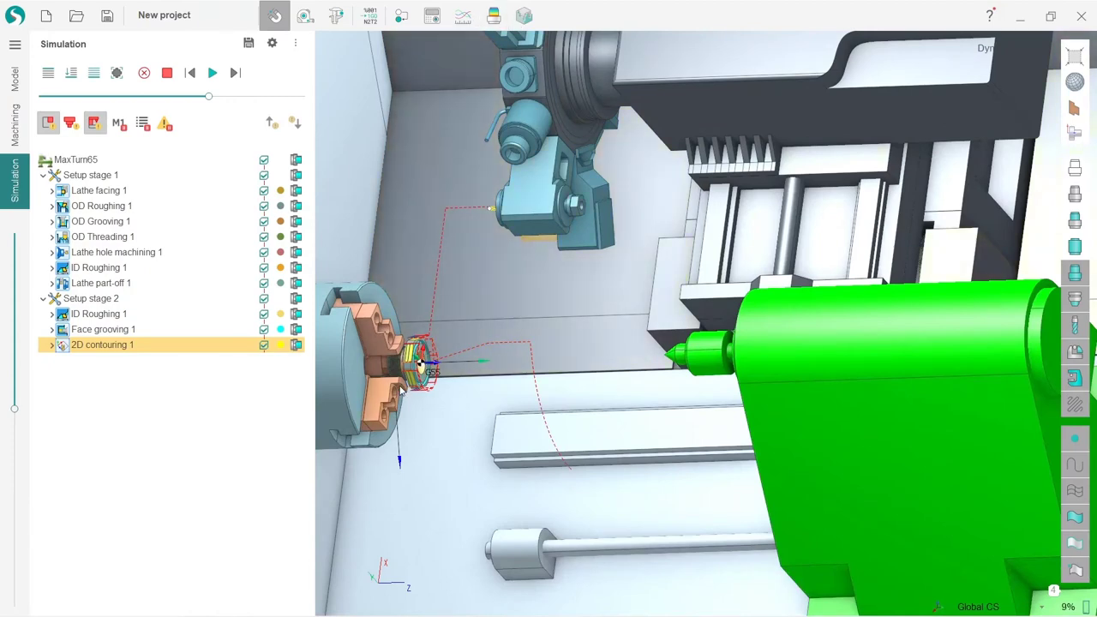
scroll(394, 377, up, 3)
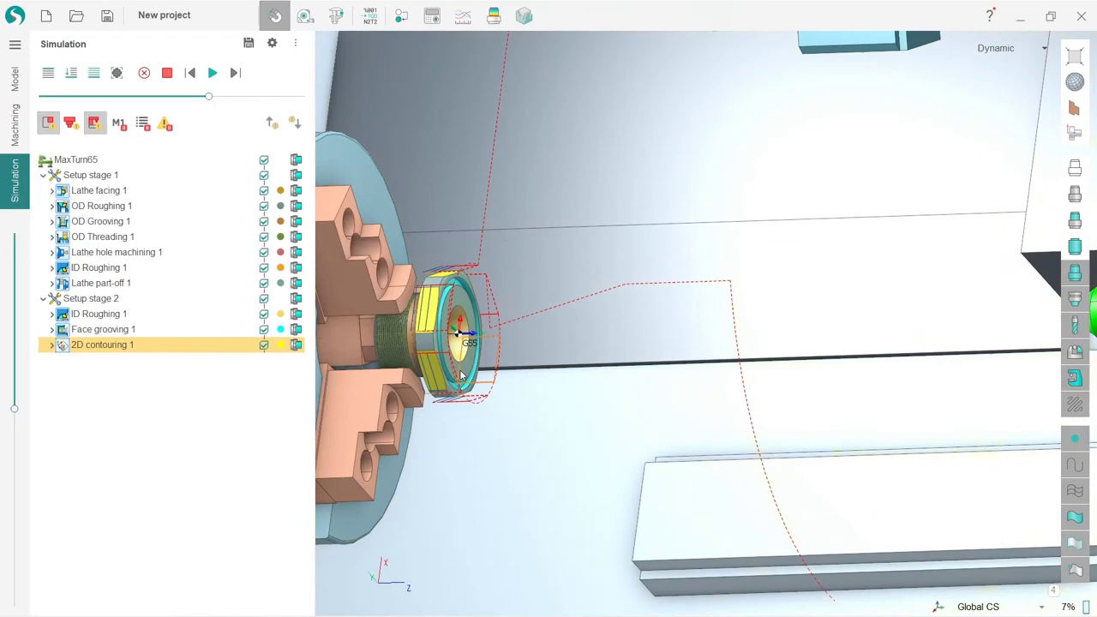
scroll(349, 367, down, 5)
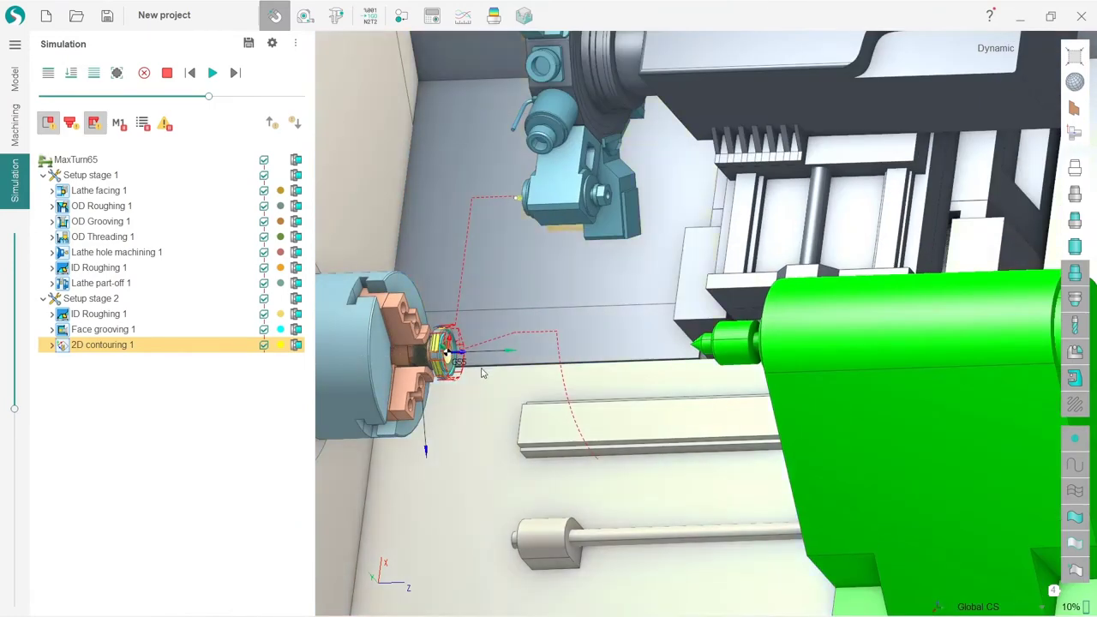
Set the rotary transformations of the 2D contouring to Polar and recalculate its toolpath.
click(16, 128)
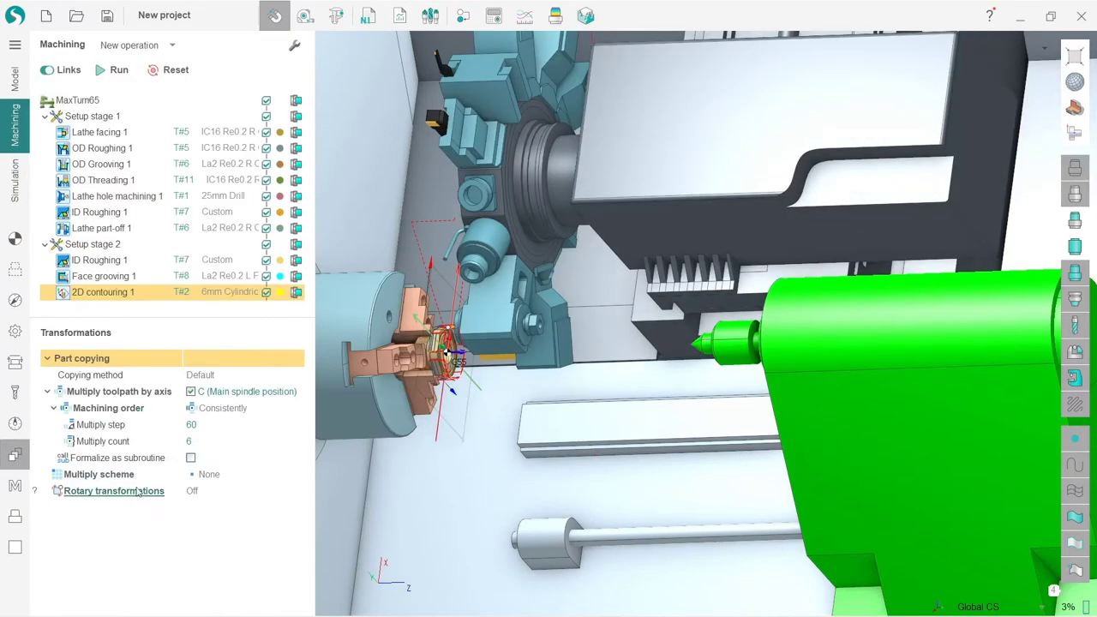
click(206, 497)
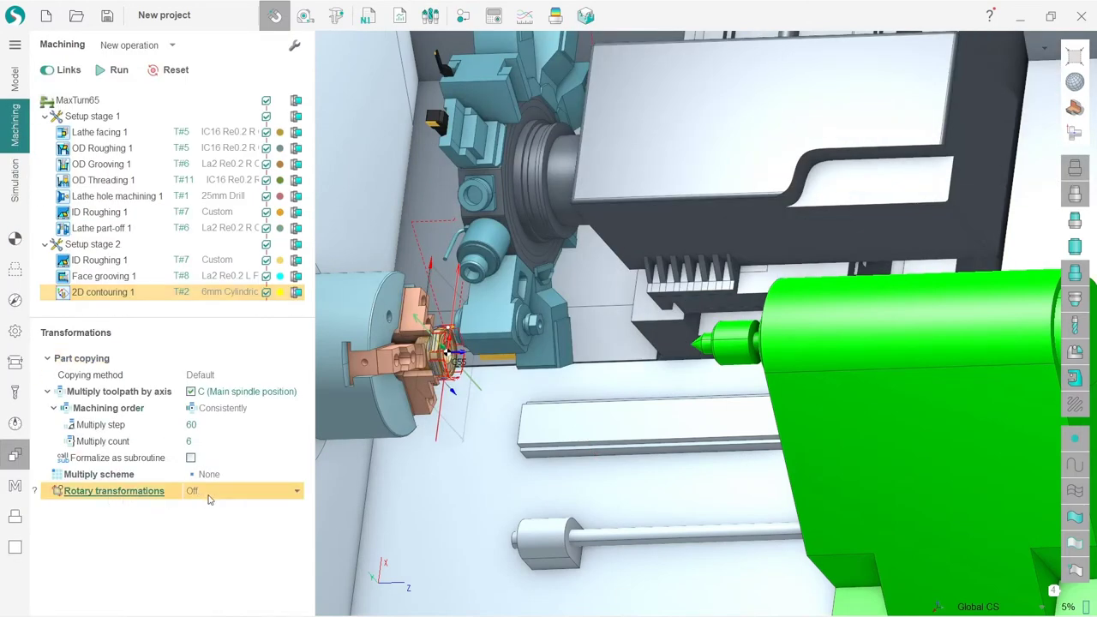
click(208, 498)
click(215, 521)
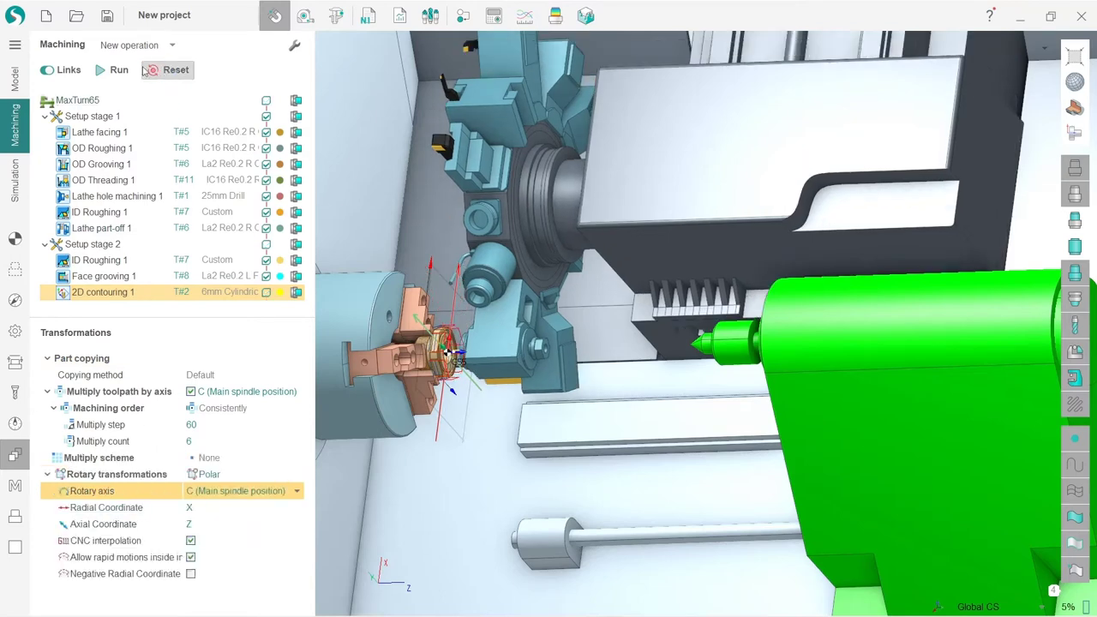
click(116, 69)
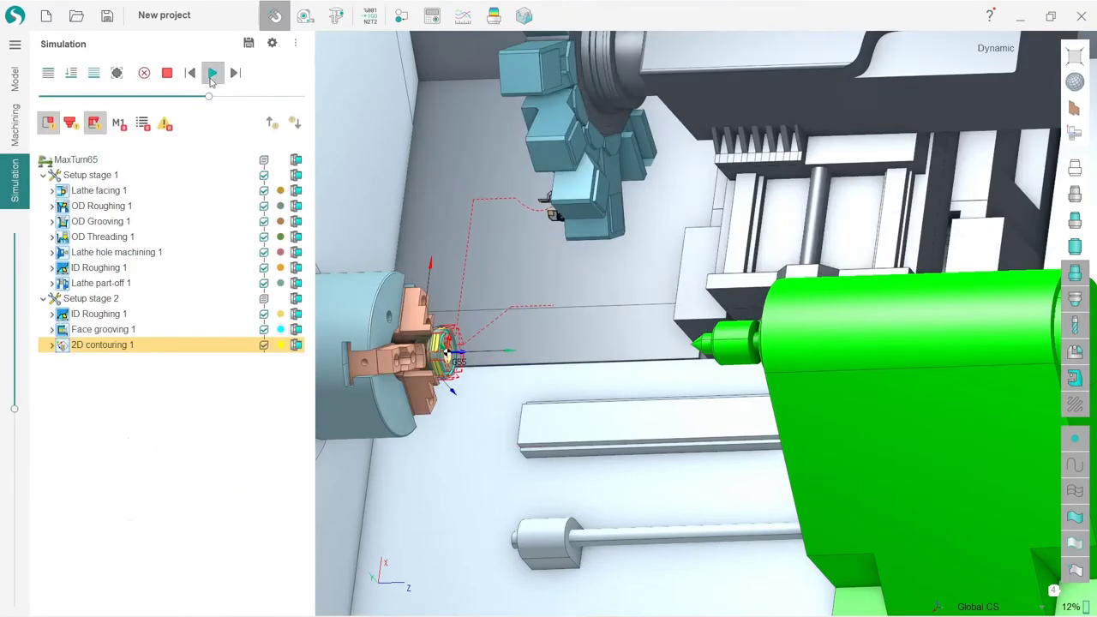
Simulate the polar 2D contouring and examine the milled flats and toolpath around the hexagon.
click(211, 73)
scroll(433, 317, up, 3)
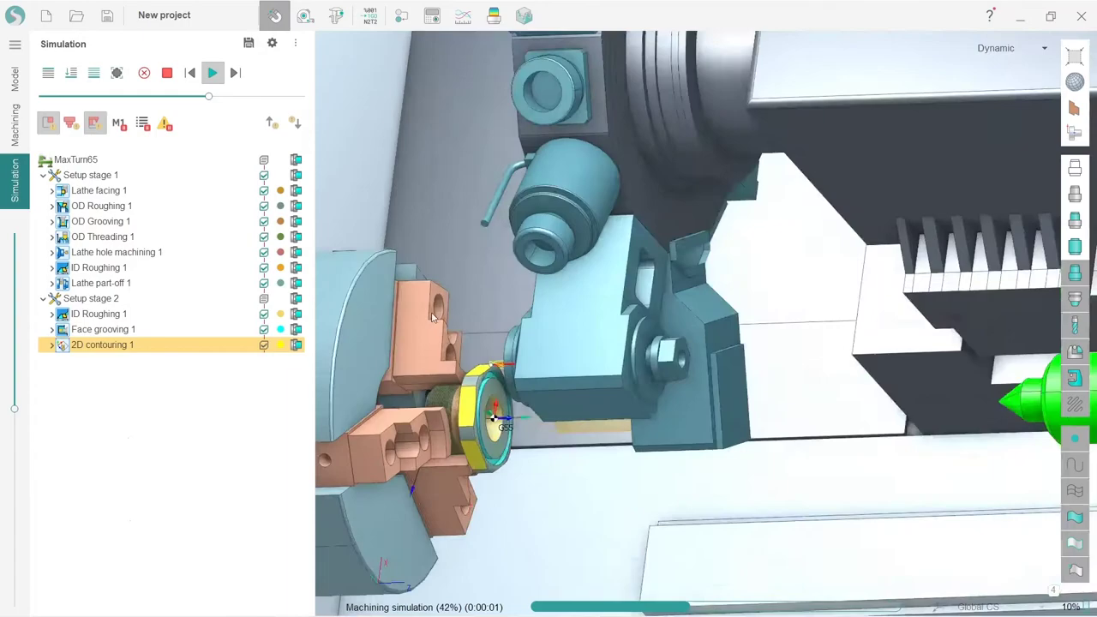
scroll(472, 373, up, 5)
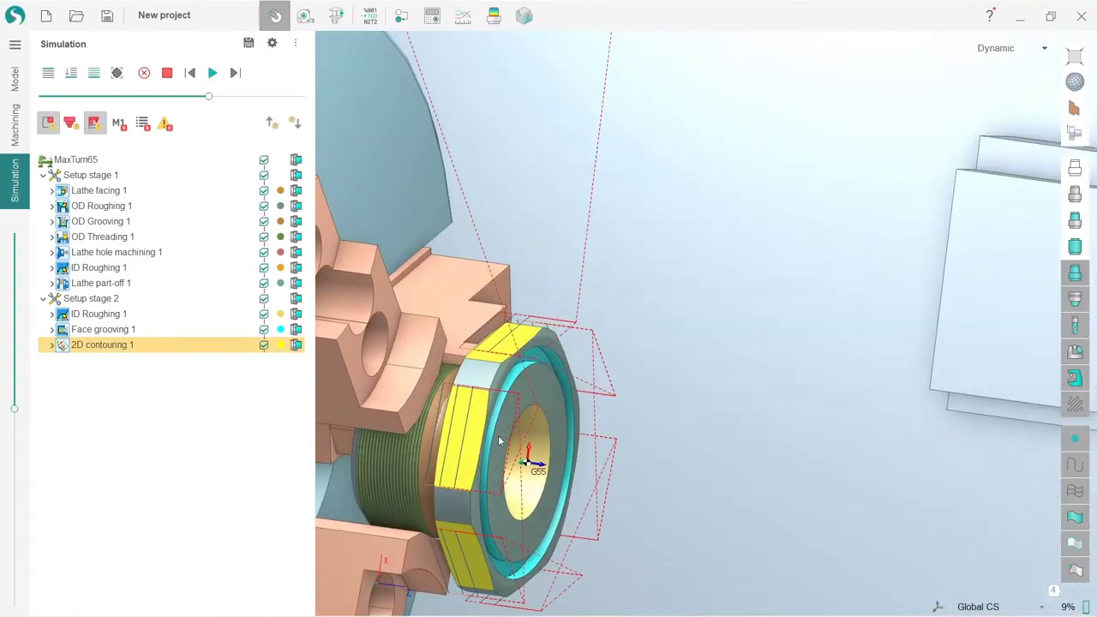
scroll(498, 436, down, 4)
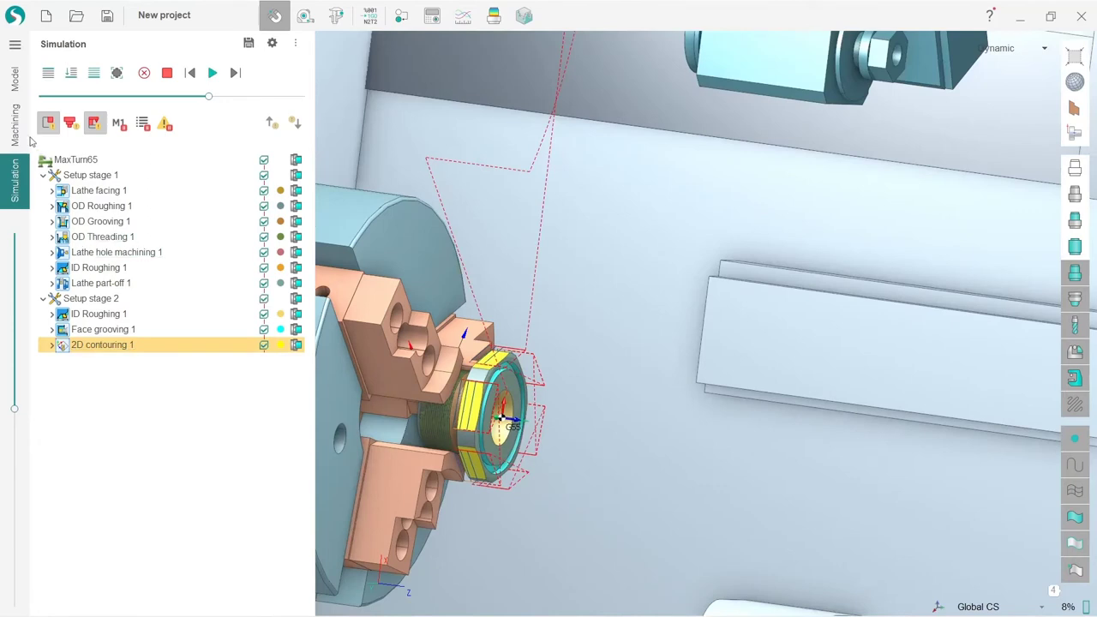
click(16, 129)
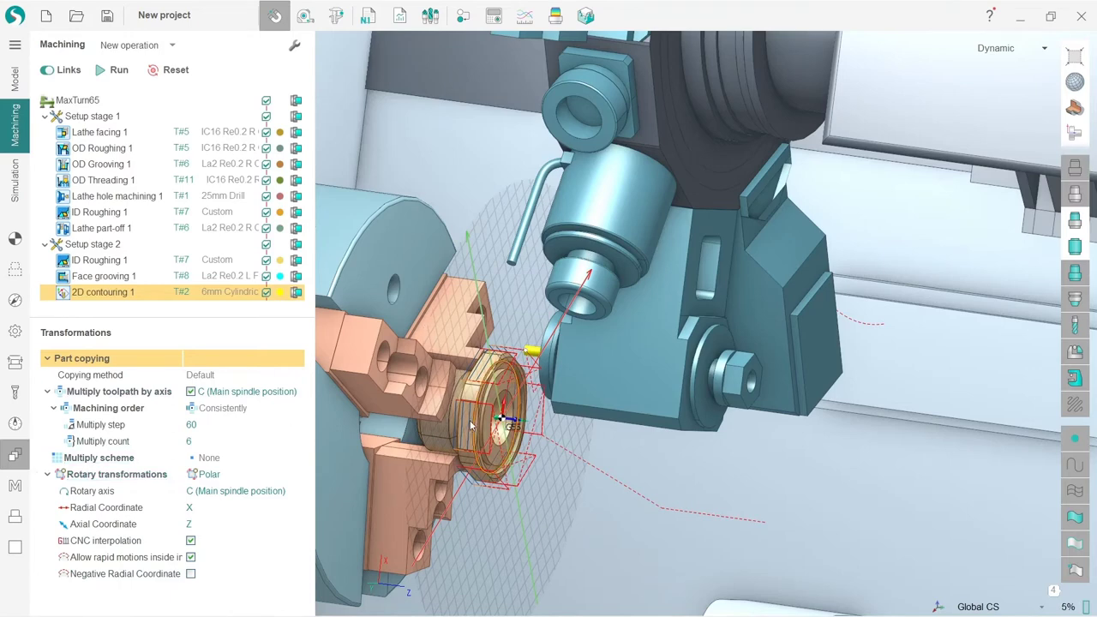
scroll(470, 427, up, 2)
Reset the machining simulation and display the workpiece as a full 3D body.
click(15, 177)
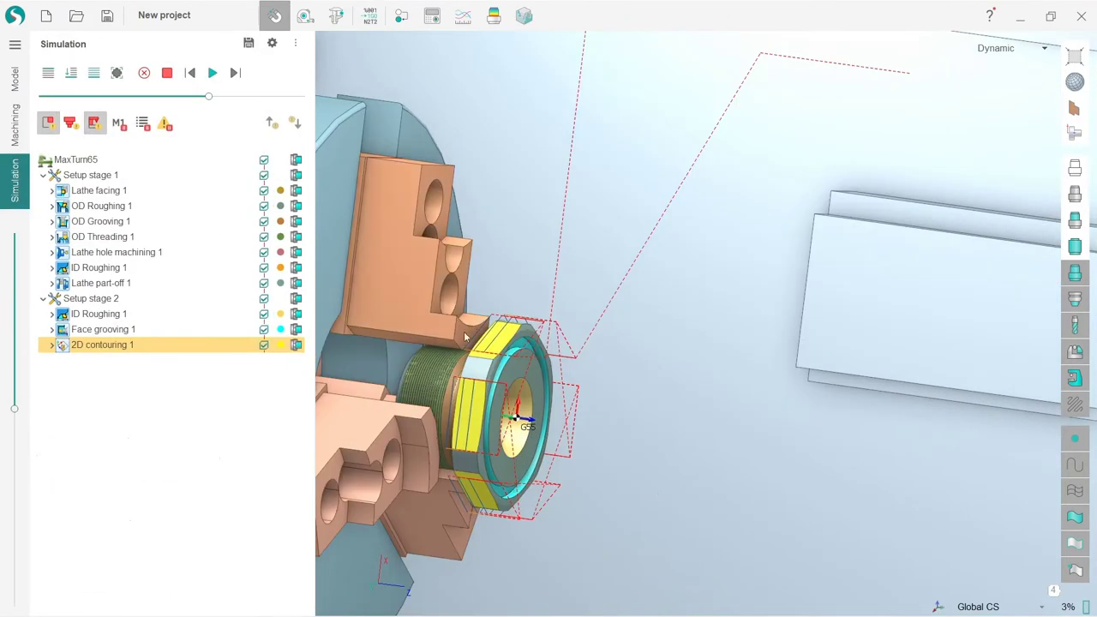
click(144, 76)
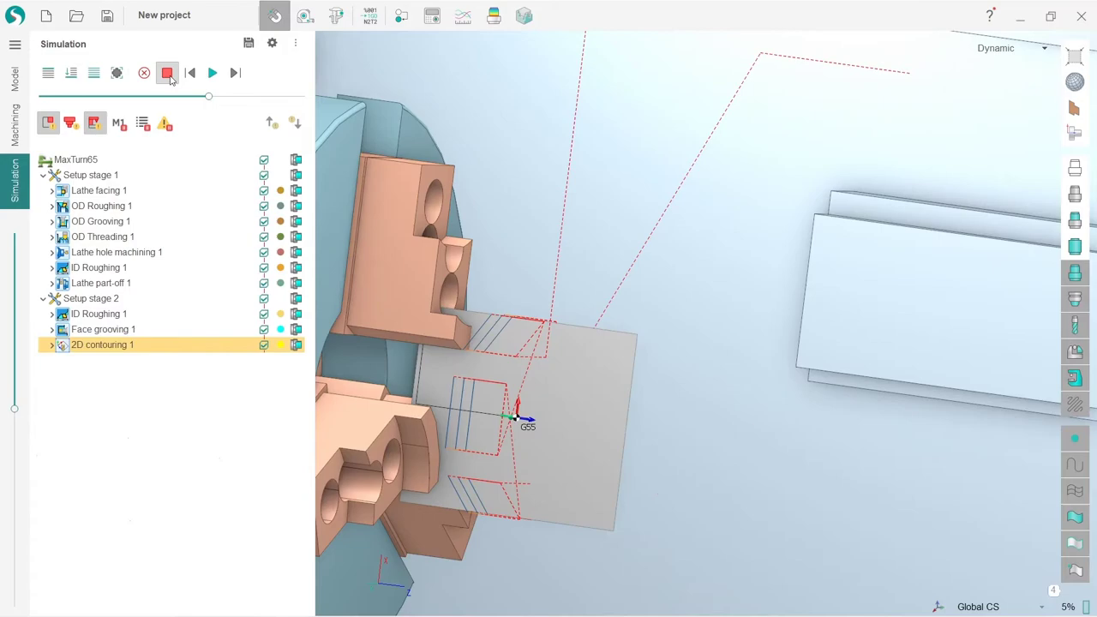
middle_drag(498, 402, 452, 374)
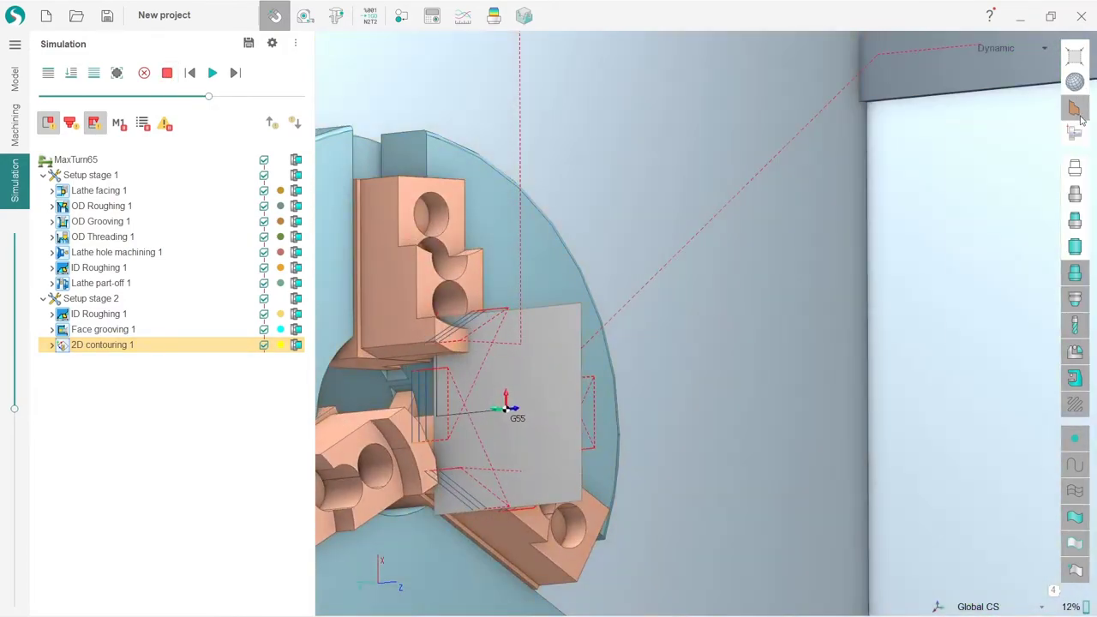
mouse_move(1076, 113)
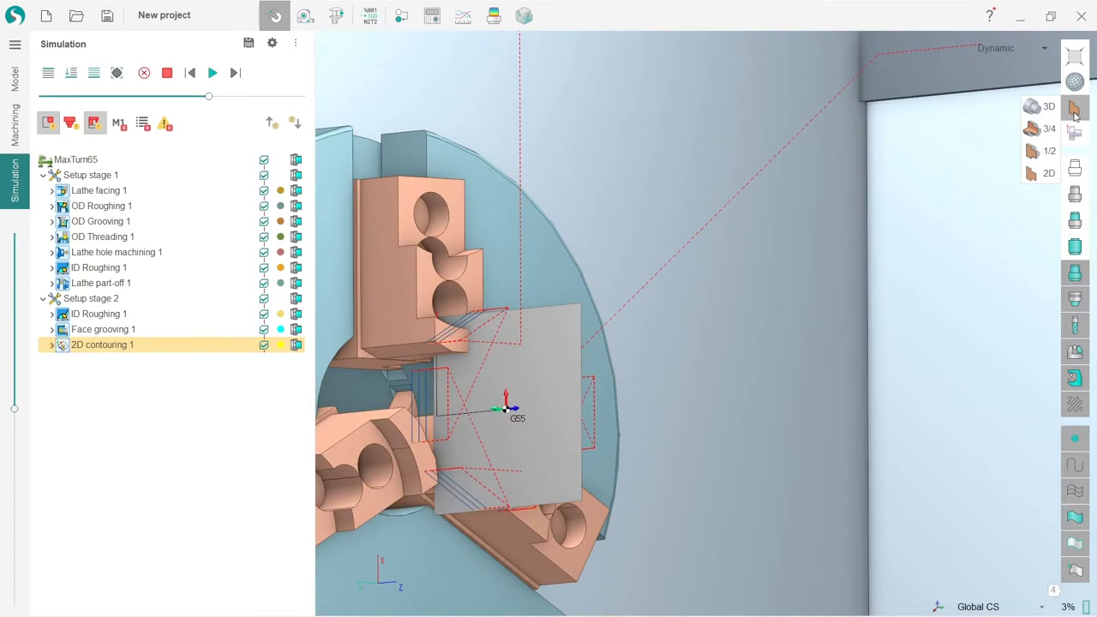
click(1077, 116)
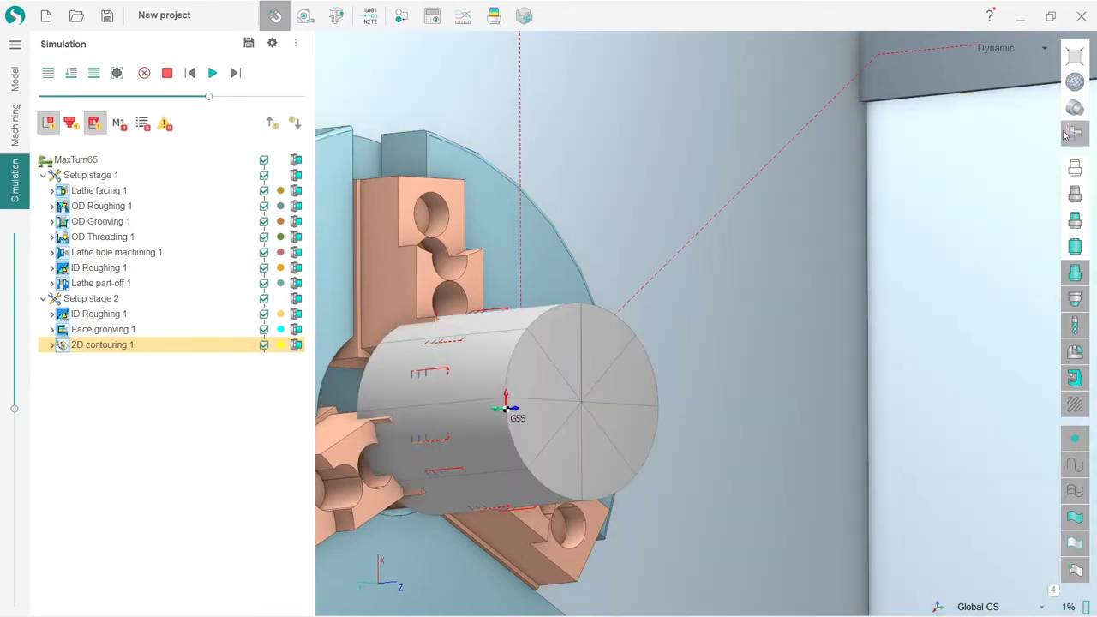
click(1079, 114)
click(1079, 114)
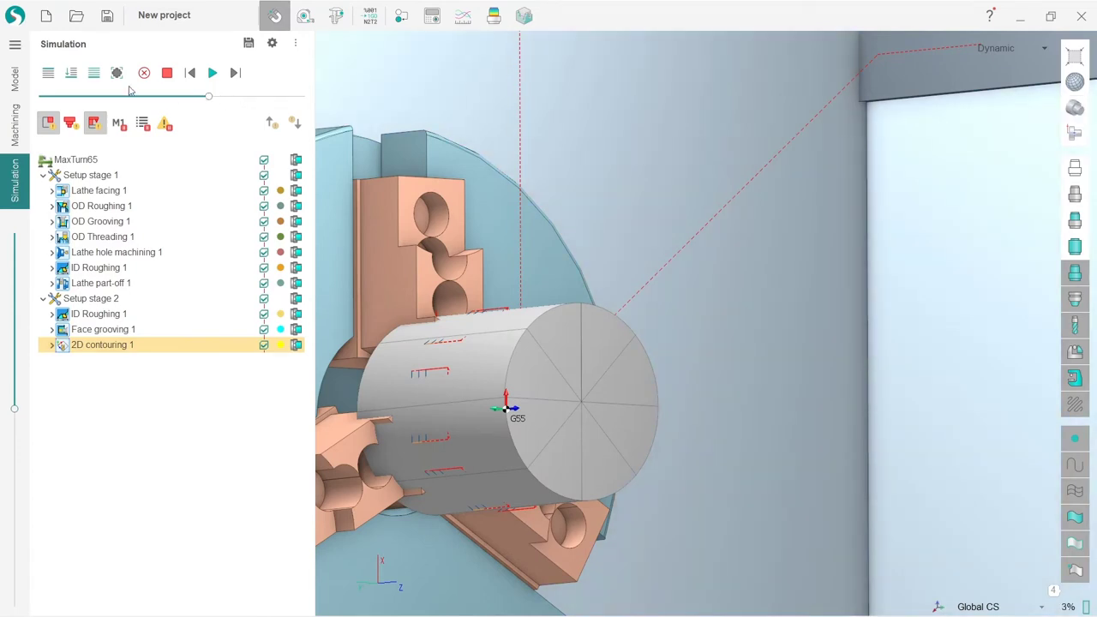
Simulate up to the 2D contouring and play that operation at reduced speed to watch the moves between flats.
click(72, 74)
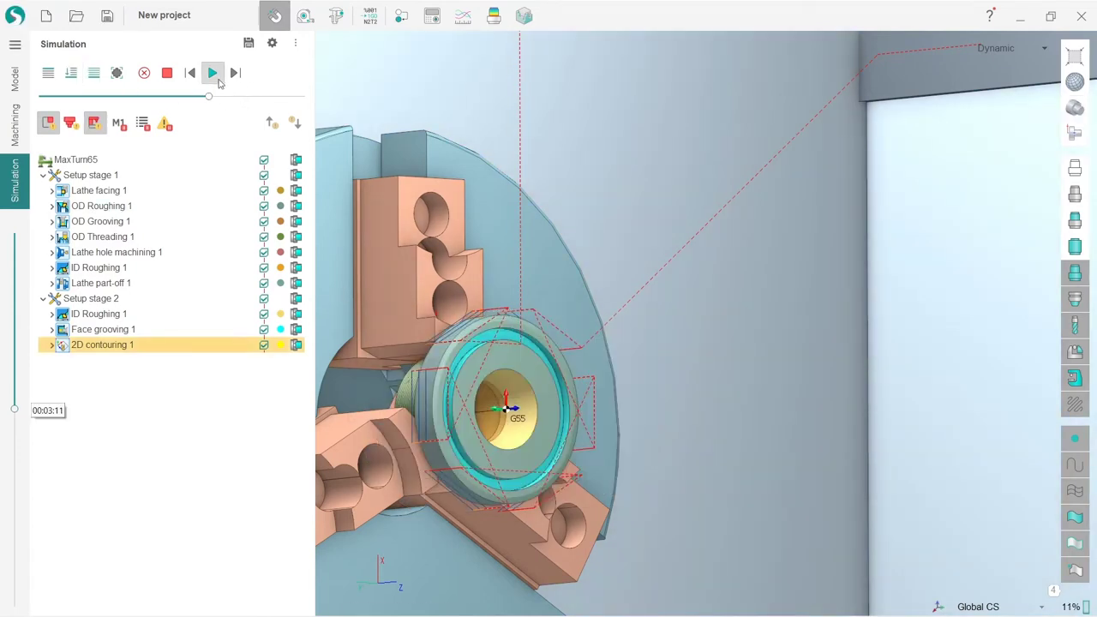
click(213, 74)
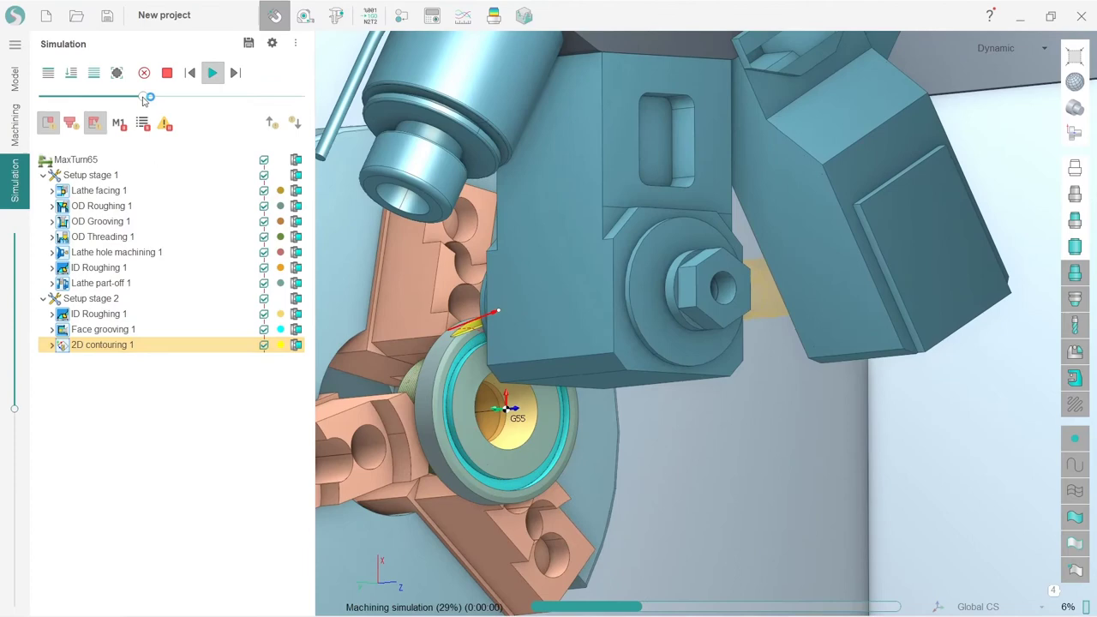
drag(143, 97, 138, 97)
middle_drag(492, 314, 407, 305)
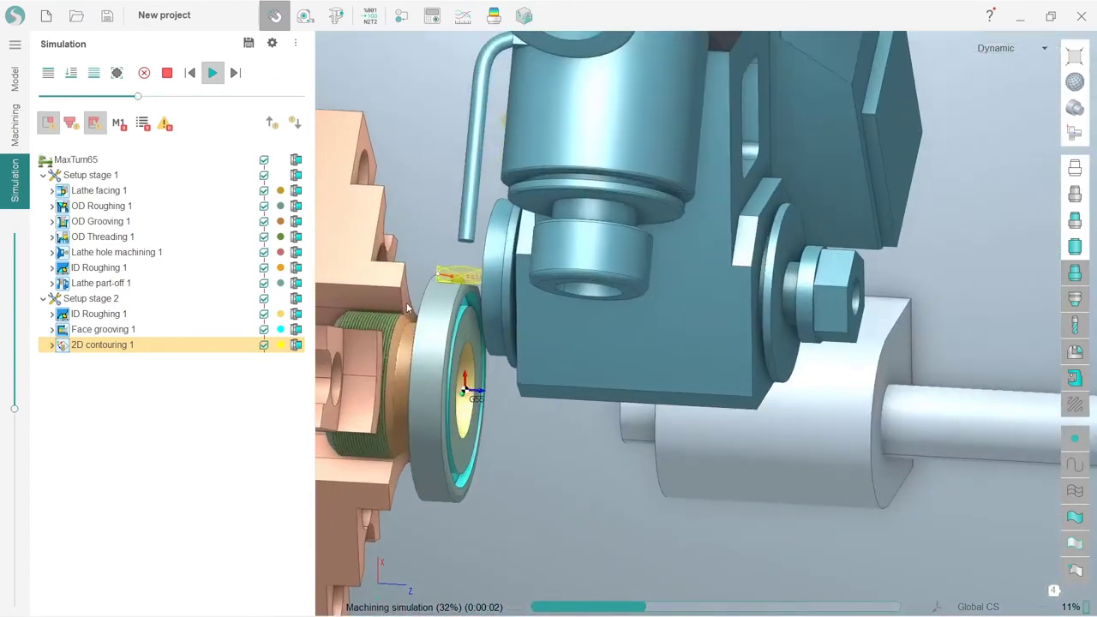
scroll(407, 304, up, 3)
drag(138, 96, 98, 97)
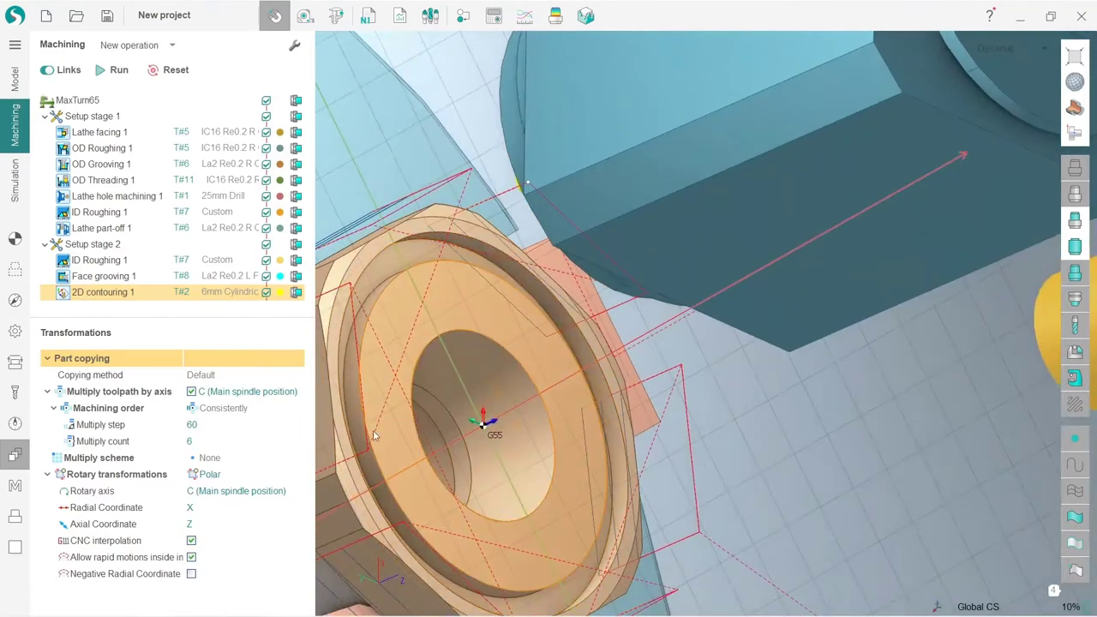
Set the toolpath multiply step to -60 and recalculate the 2D contouring.
click(195, 425)
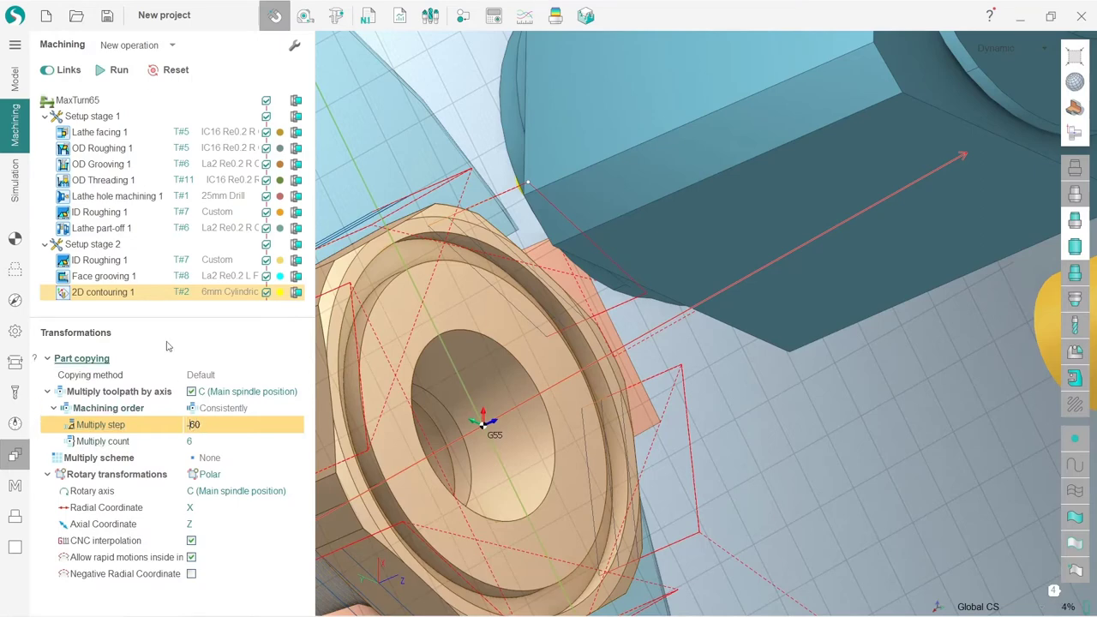
click(122, 70)
scroll(590, 311, down, 3)
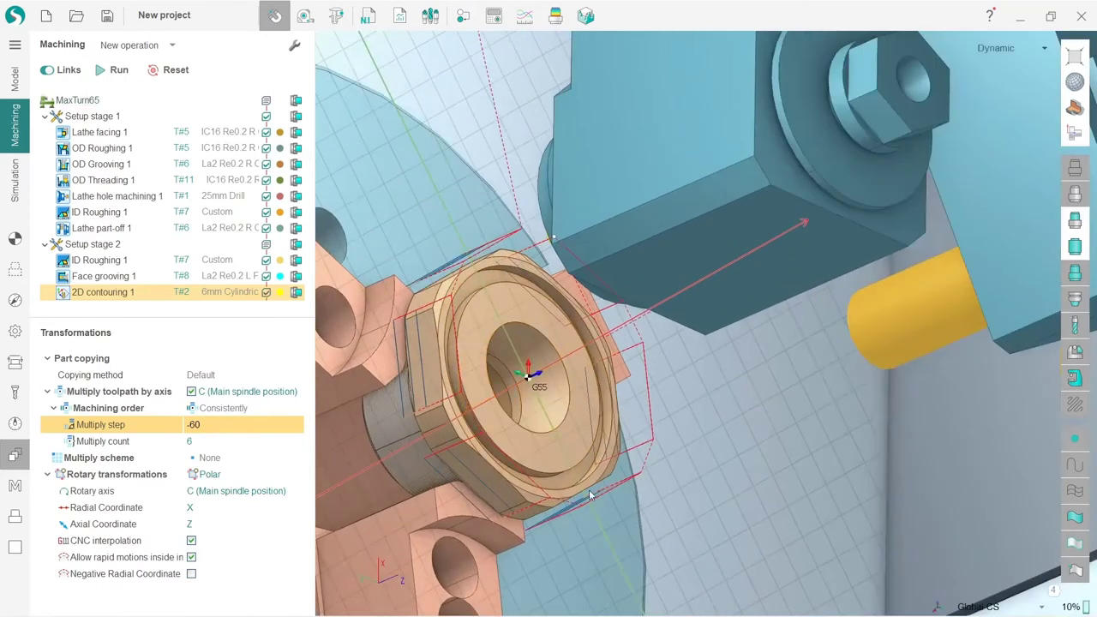
Simulate the recalculated 2D contouring at reduced speed to check the cutting order of the flats, and return to the operation's transformation settings.
click(14, 178)
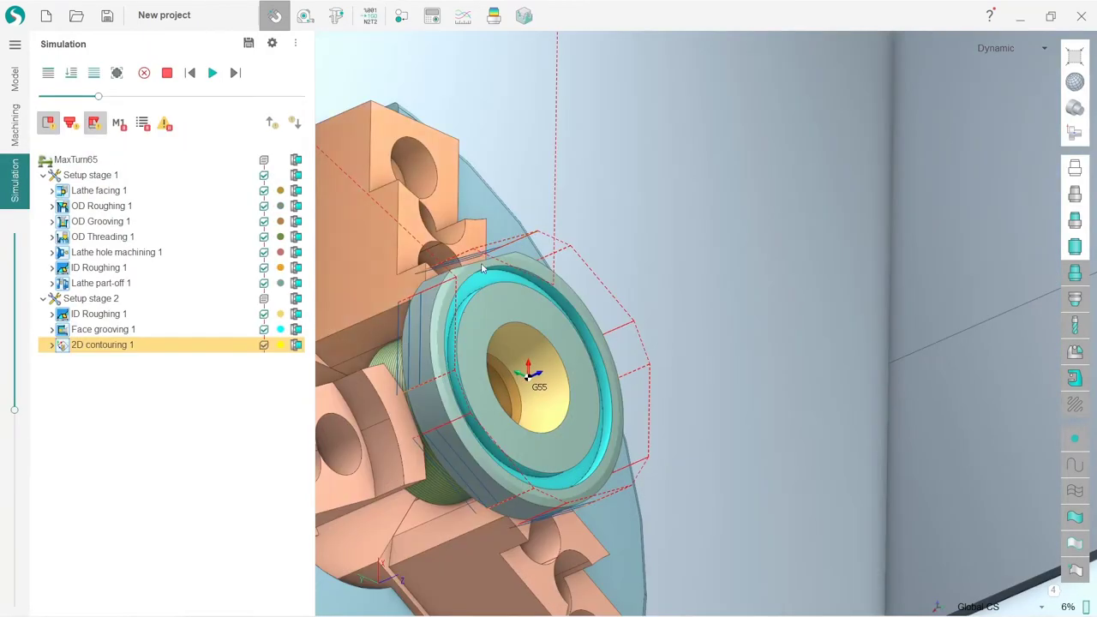
click(95, 74)
click(213, 73)
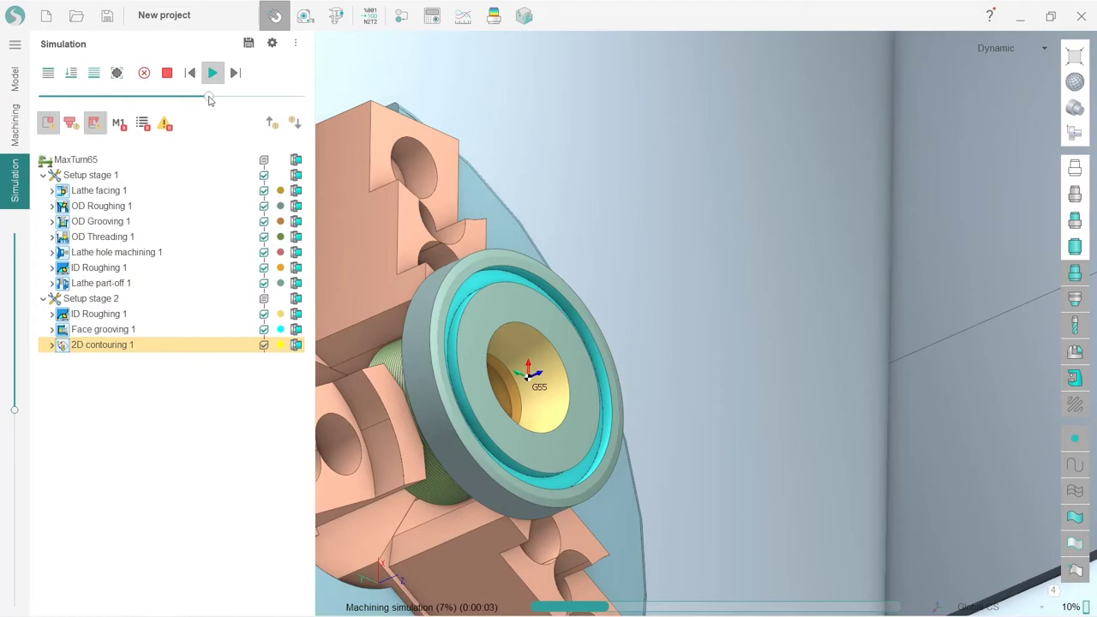
drag(209, 97, 153, 96)
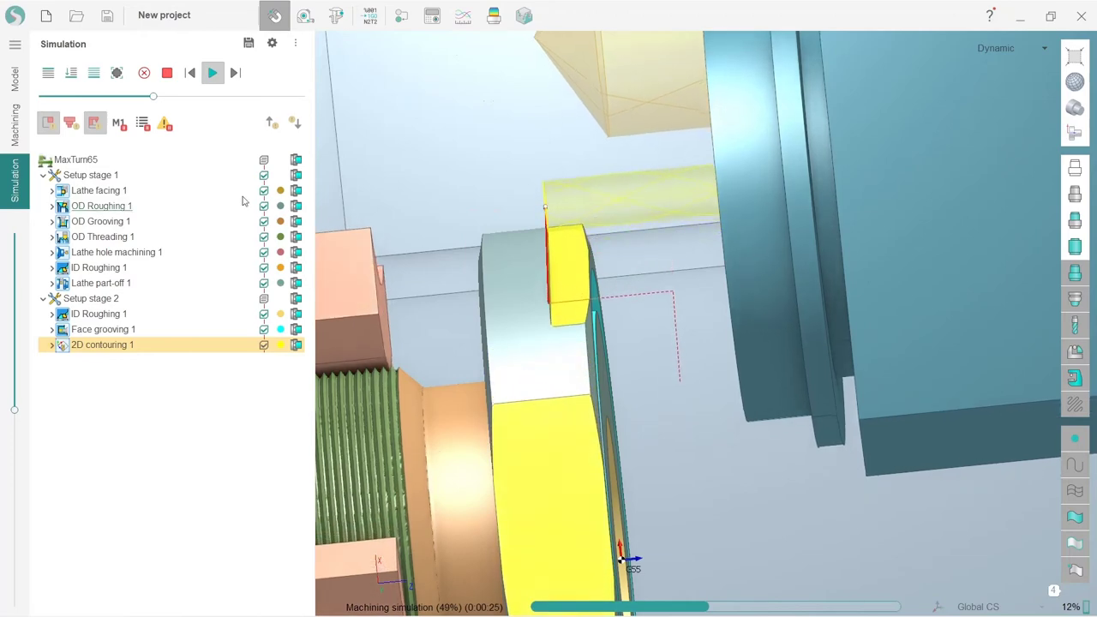
click(18, 130)
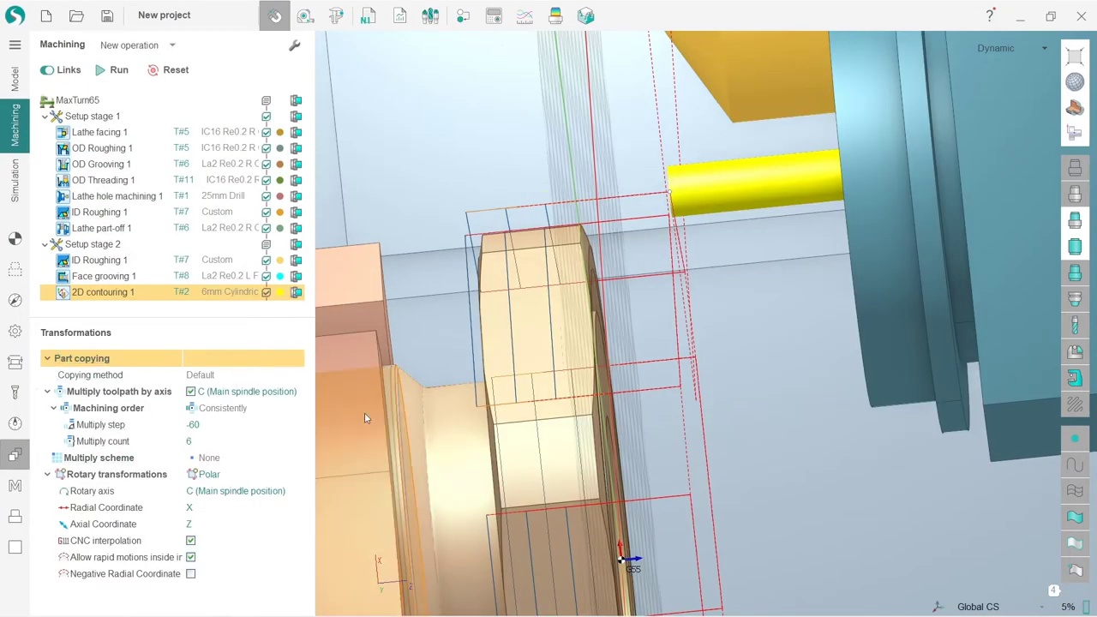
Open the 2D contouring's job assignment and hide the machine model around the workpiece.
click(15, 268)
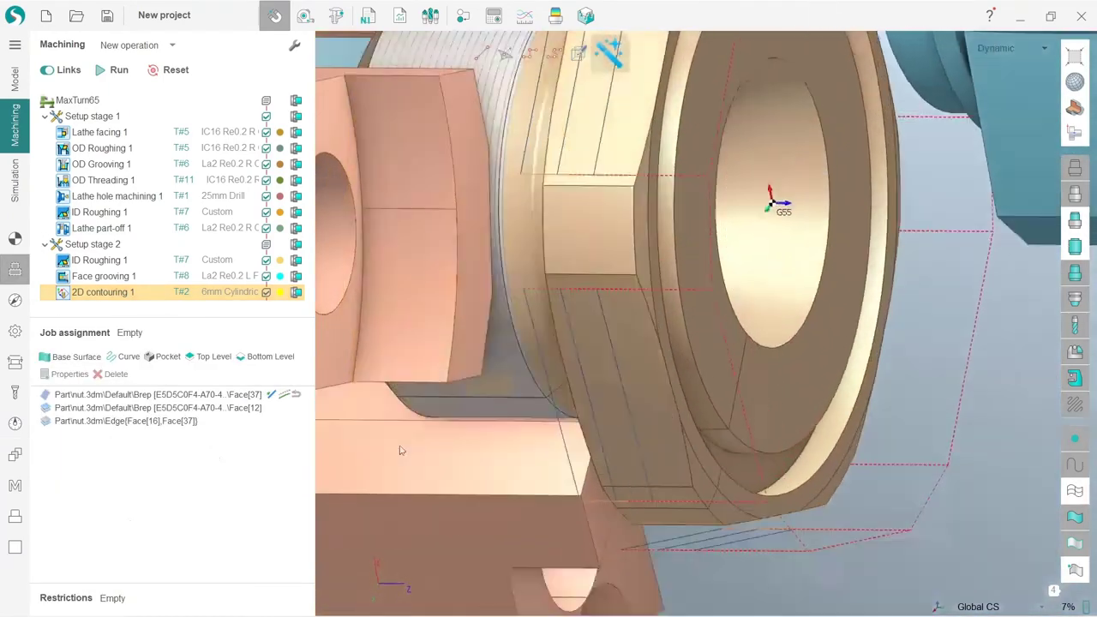
scroll(454, 354, up, 5)
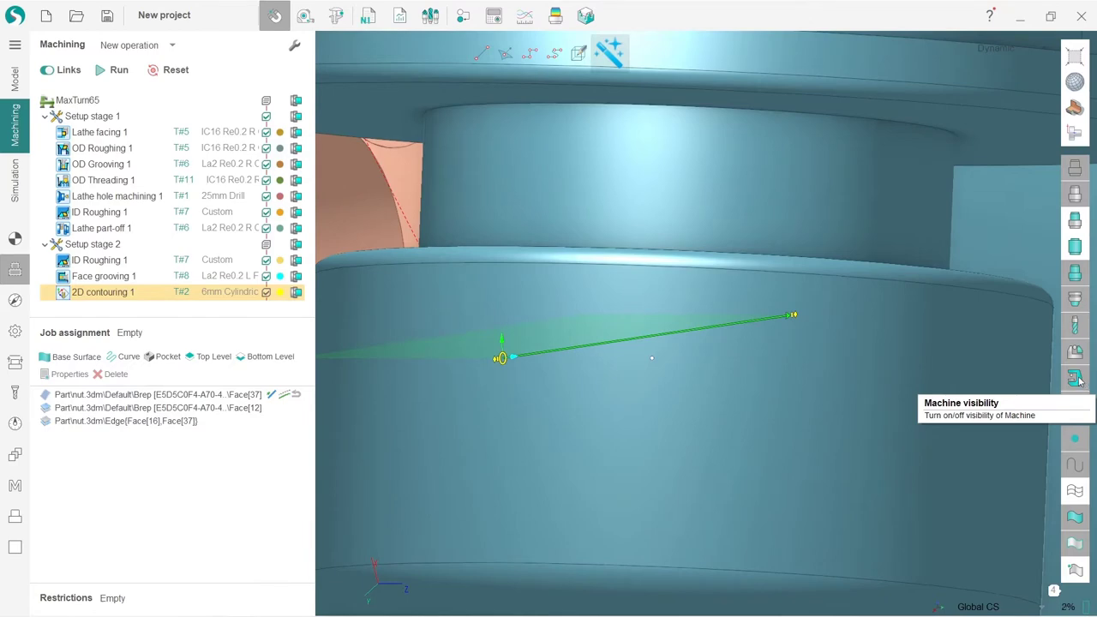
click(1077, 378)
scroll(524, 364, up, 2)
scroll(524, 365, down, 2)
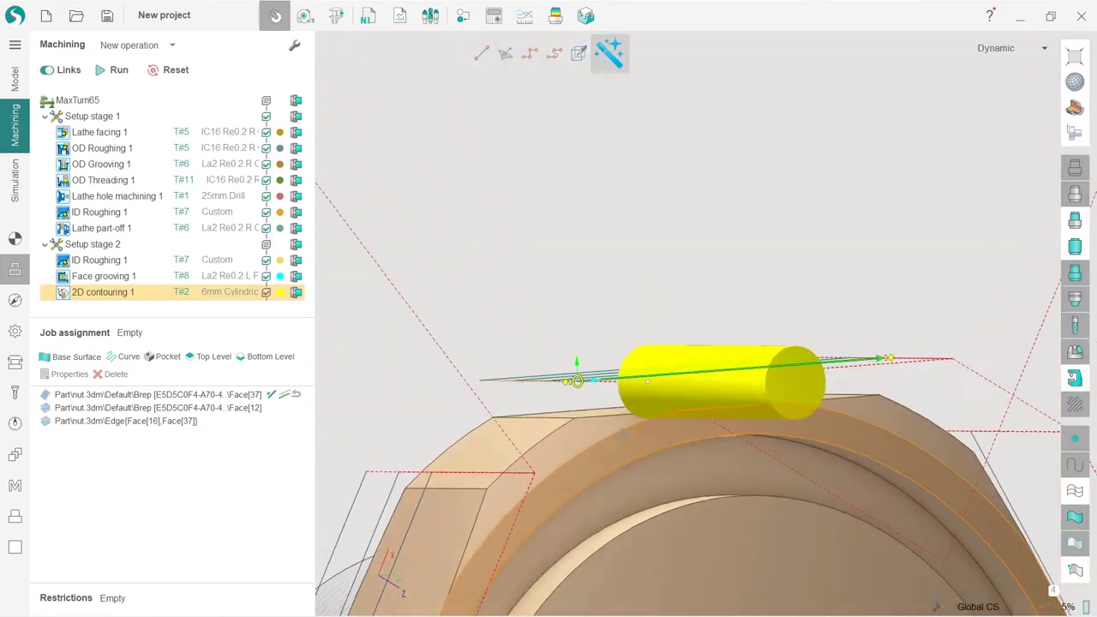
Shape the contour's lead-in at its start point into a 90° arc of 2.5 mm radius and recalculate the operation.
scroll(570, 381, up, 3)
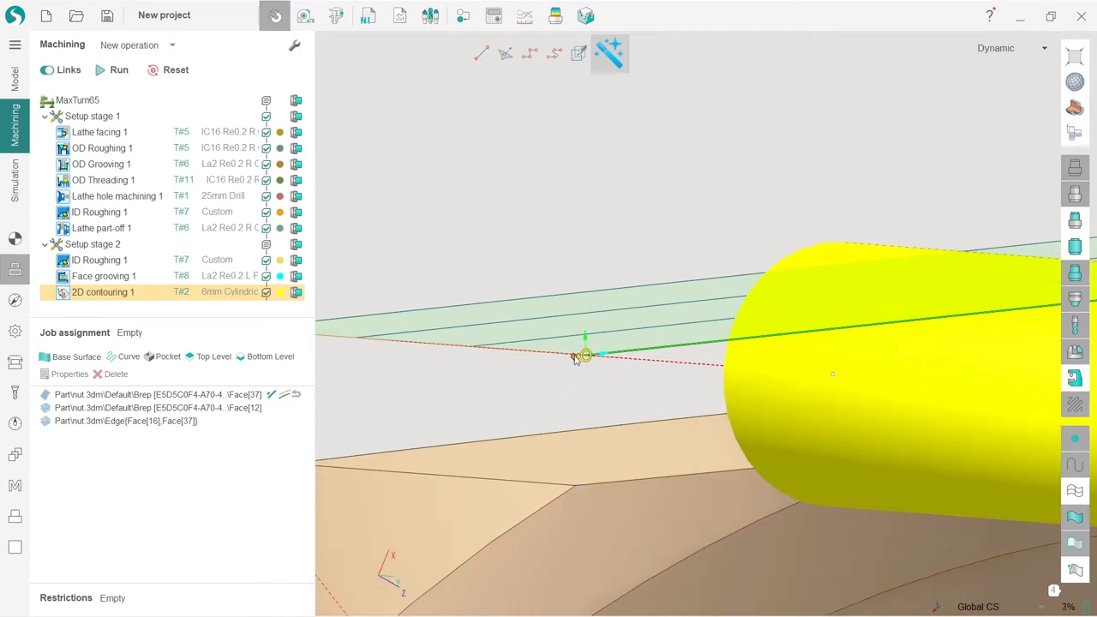
drag(574, 360, 488, 317)
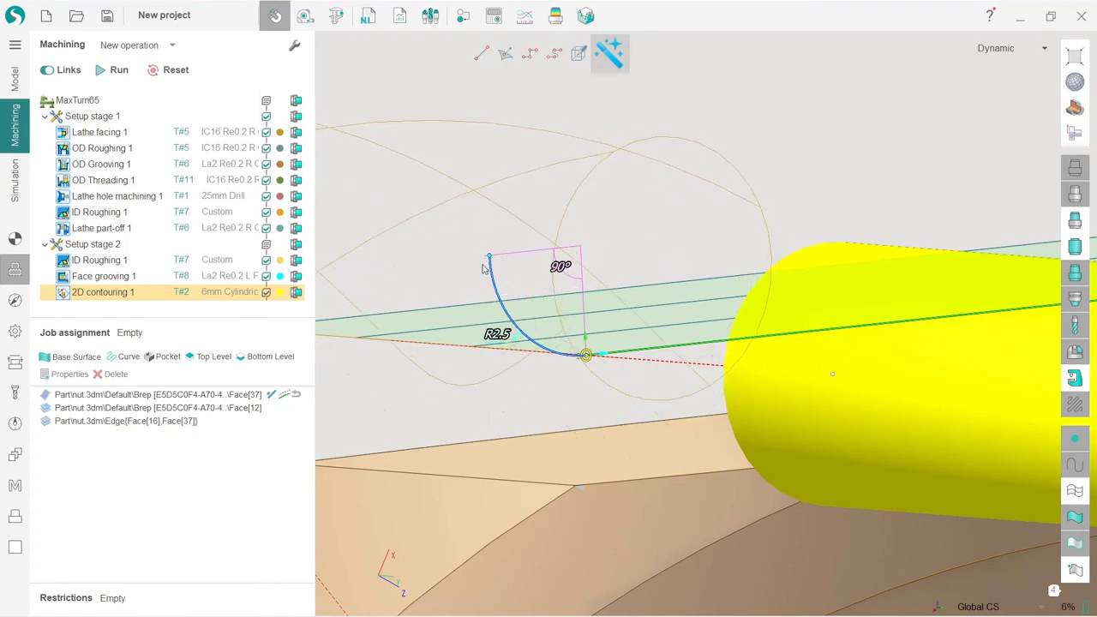
click(169, 70)
click(119, 70)
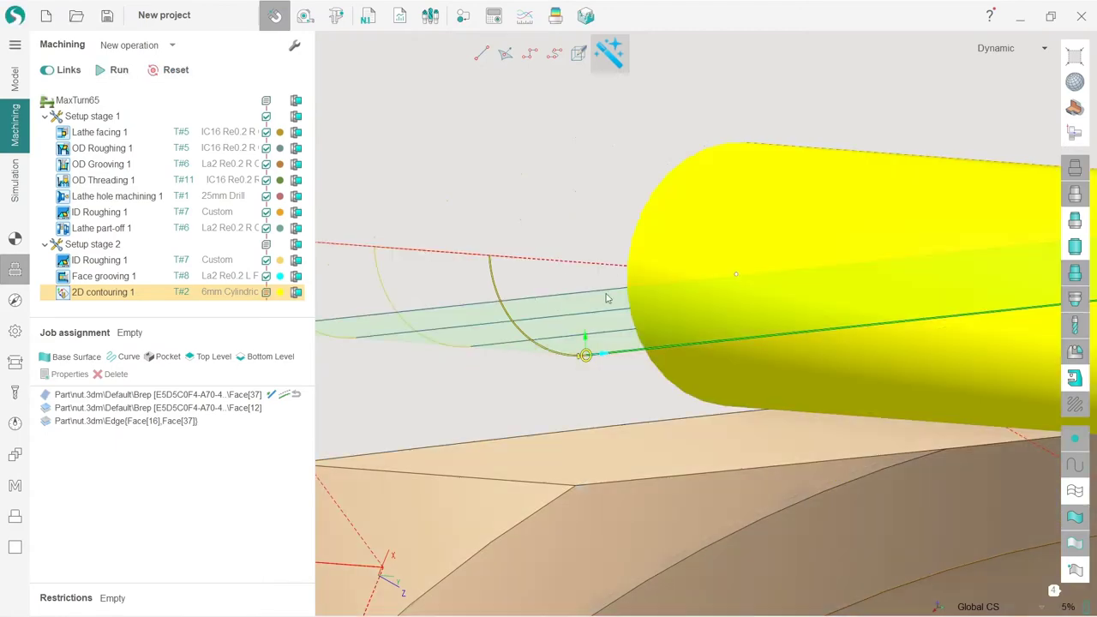
Set the 2D contouring's link transitions to Around workpiece and recalculate the toolpath.
middle_drag(598, 418, 376, 446)
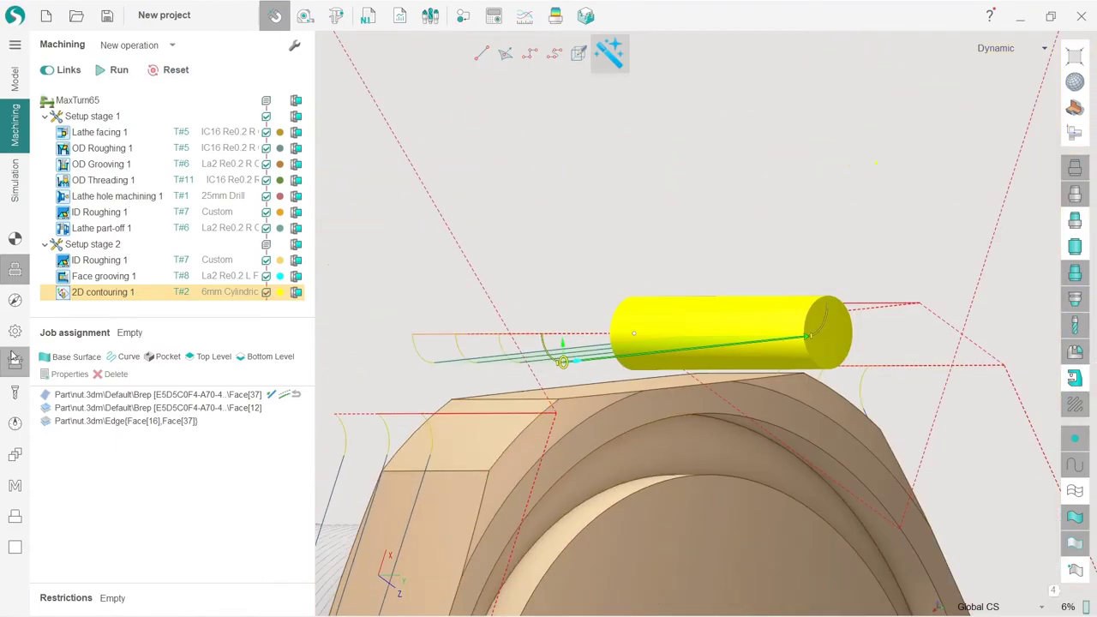
click(14, 302)
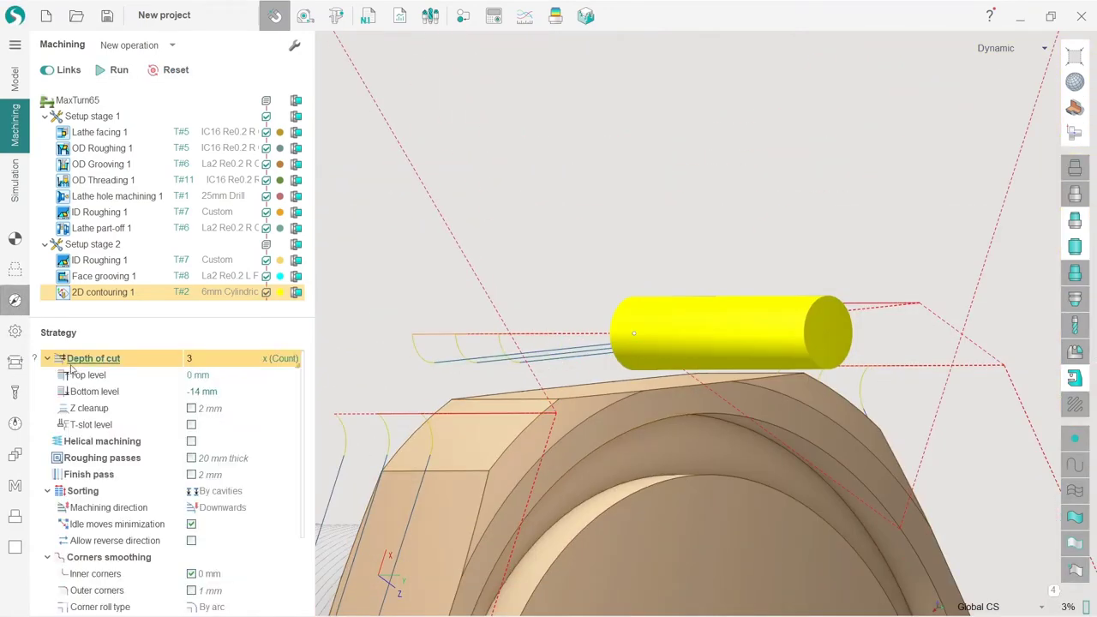
click(15, 332)
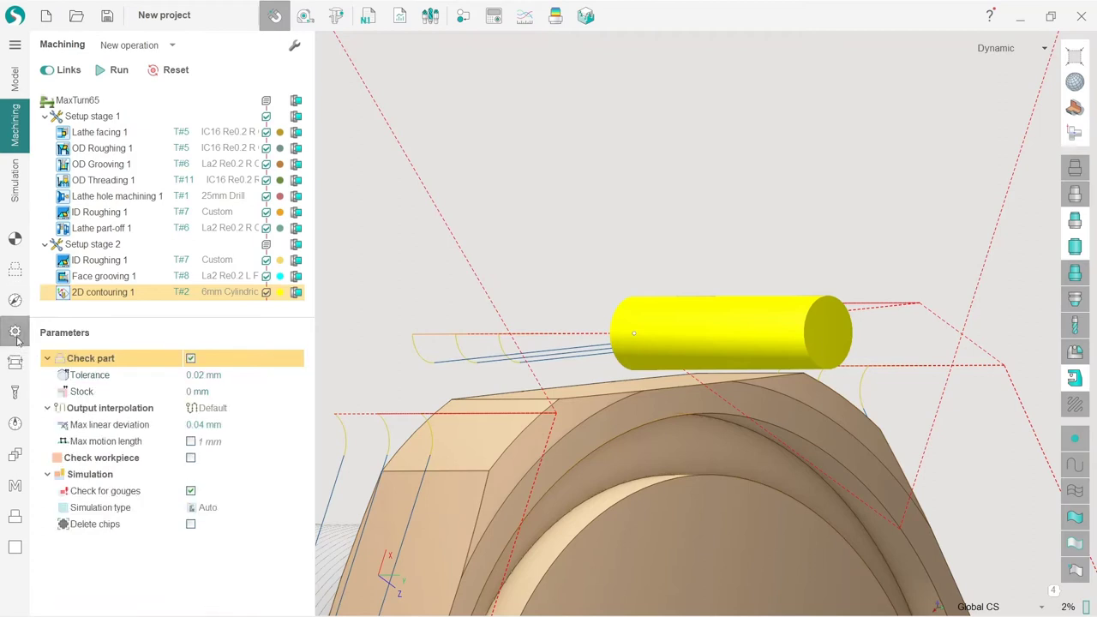
click(14, 361)
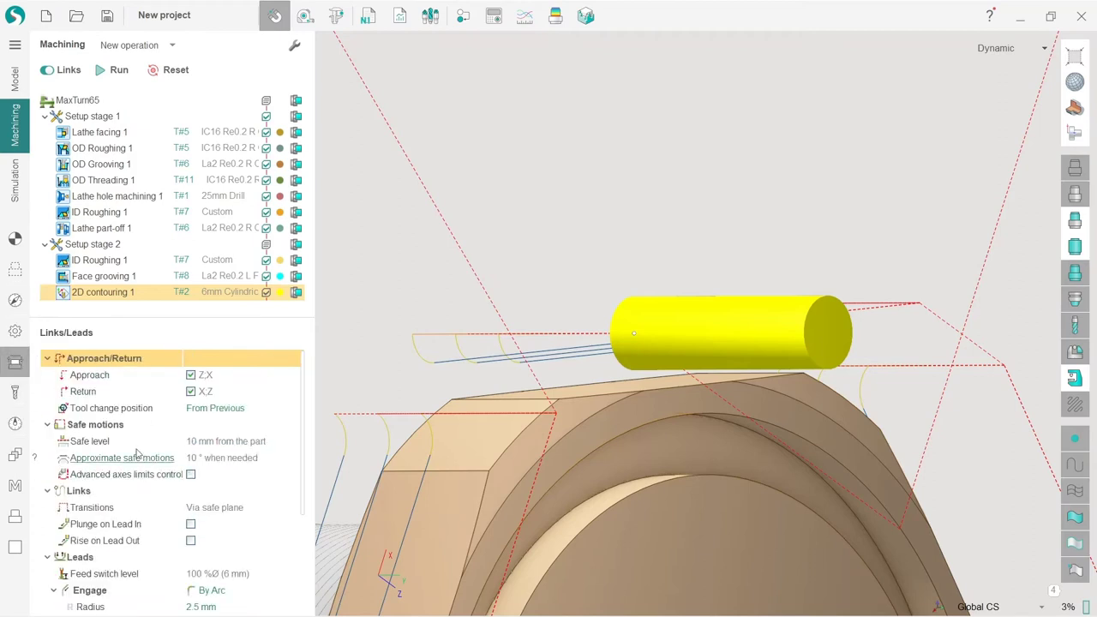
click(217, 512)
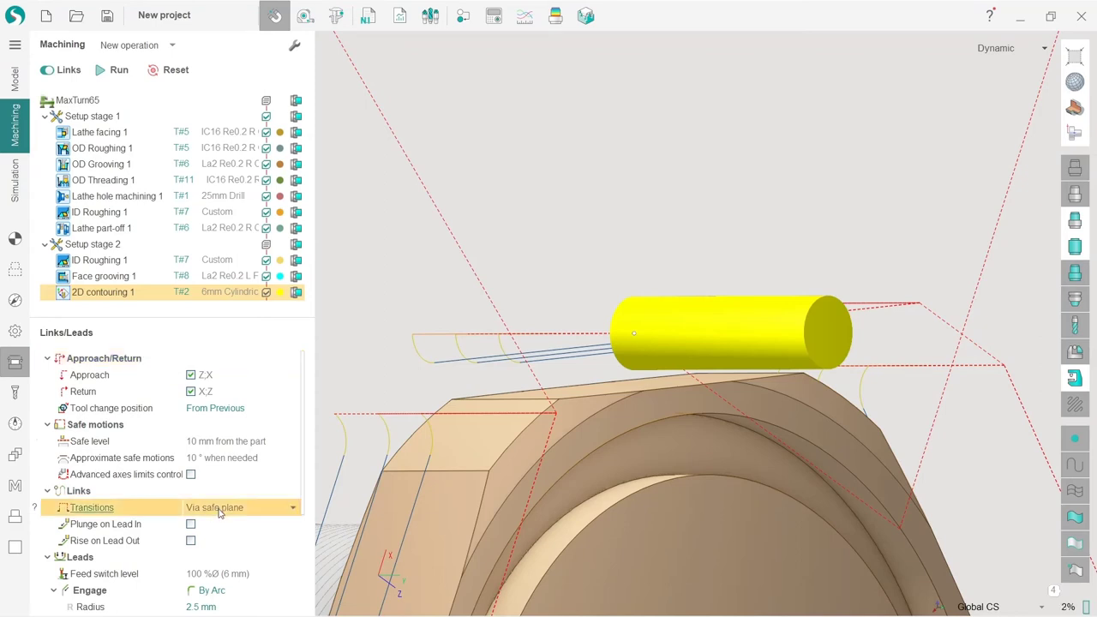
click(236, 540)
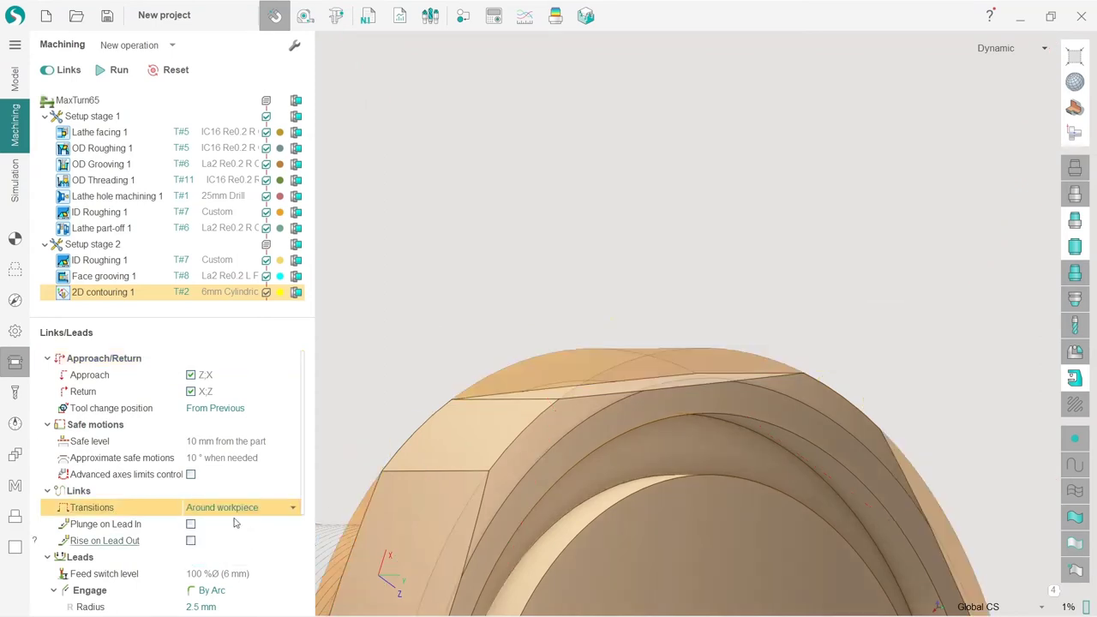
click(117, 70)
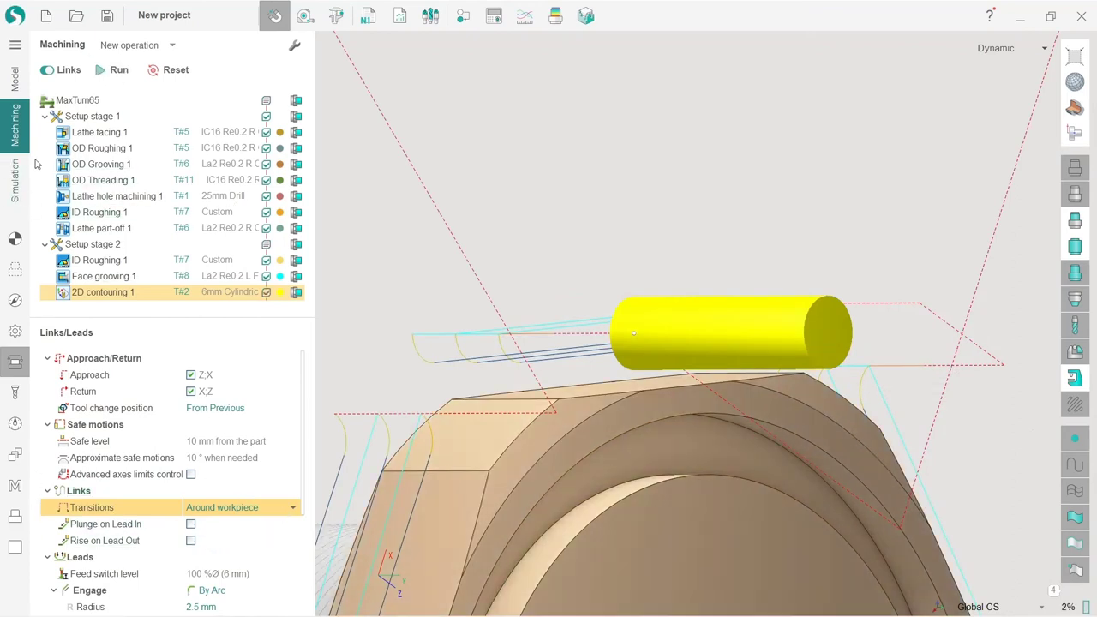
Reset the simulation, fast-simulate up to the 2D contouring and play it to check the new transitions.
click(15, 180)
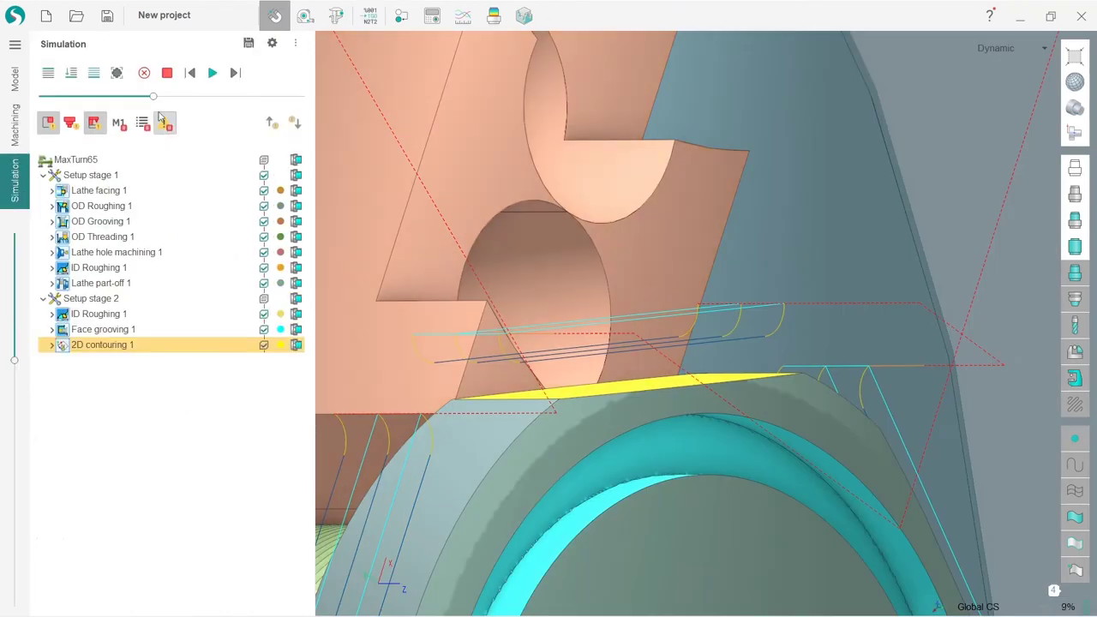
click(144, 74)
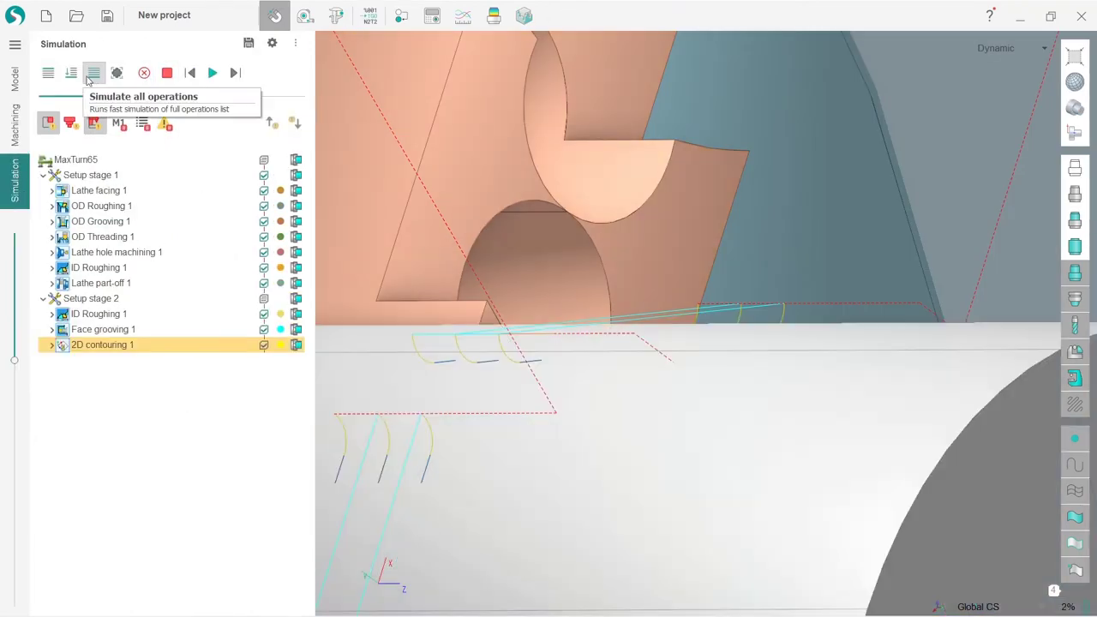
click(71, 74)
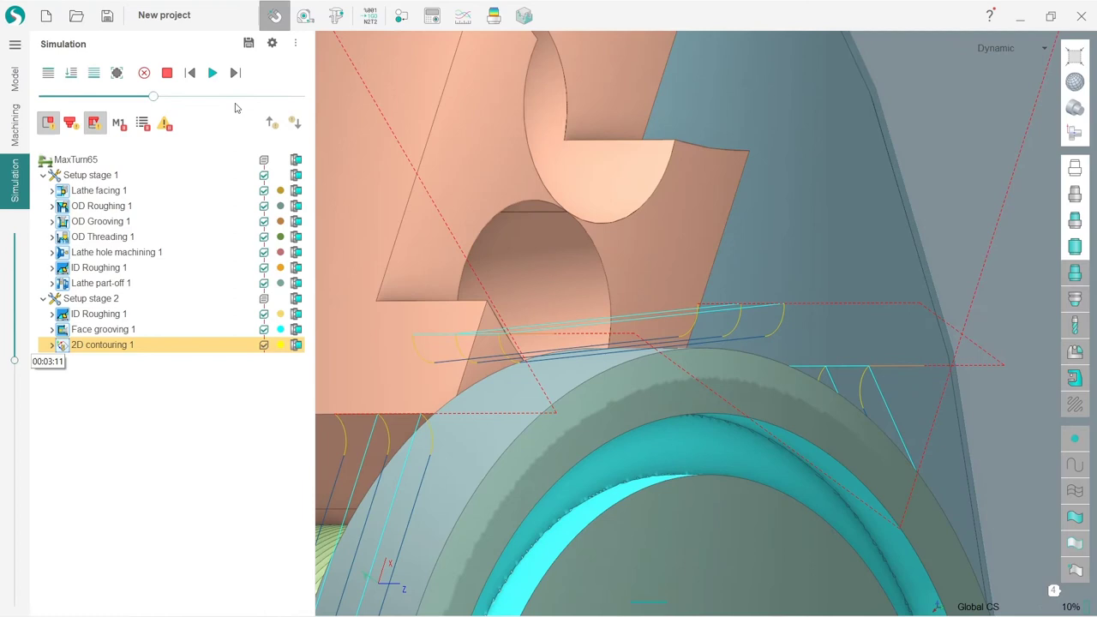
click(206, 76)
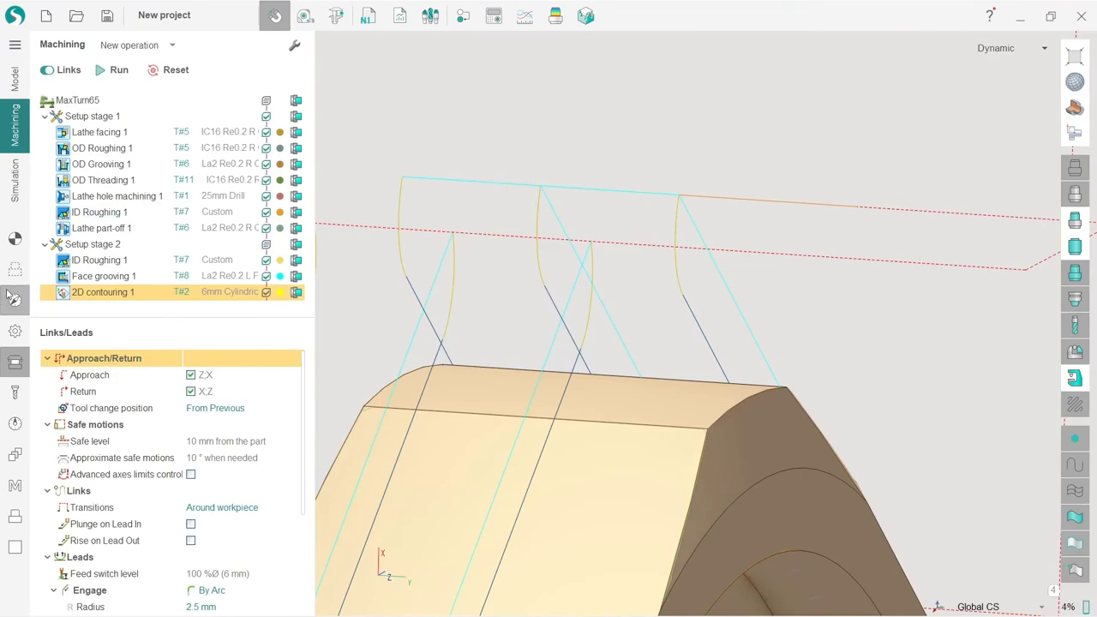
Return to the 2D contouring's job assignment and examine the passes and lead arcs around the hexagon flats.
click(12, 271)
middle_drag(536, 425, 423, 428)
scroll(423, 429, down, 3)
scroll(481, 408, up, 2)
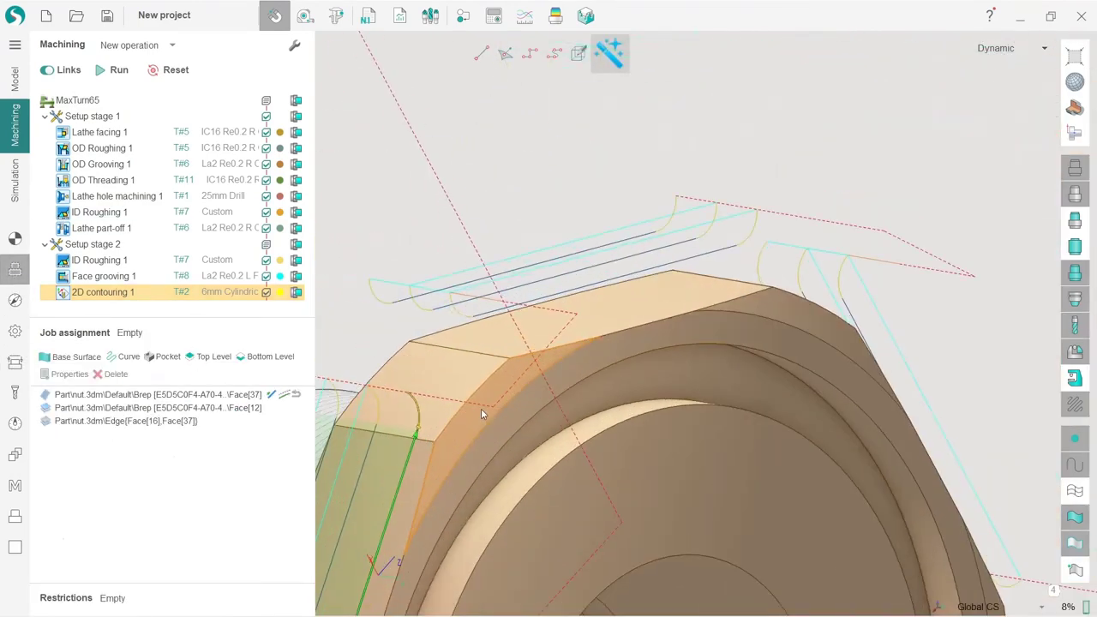
middle_drag(481, 408, 530, 414)
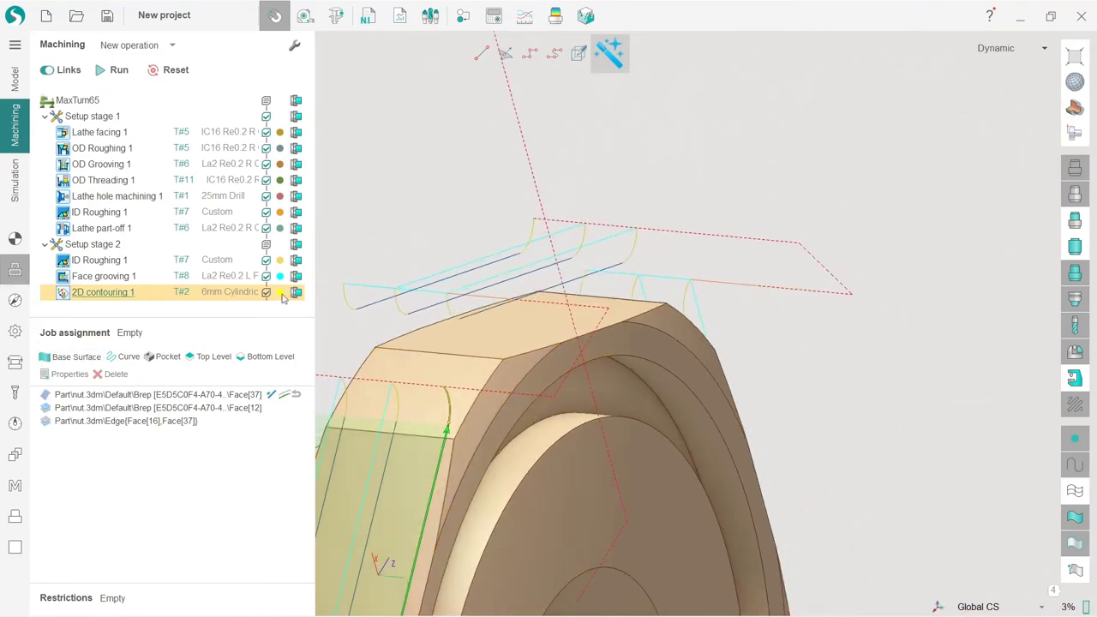
scroll(558, 426, down, 6)
scroll(558, 426, up, 4)
middle_drag(603, 483, 484, 427)
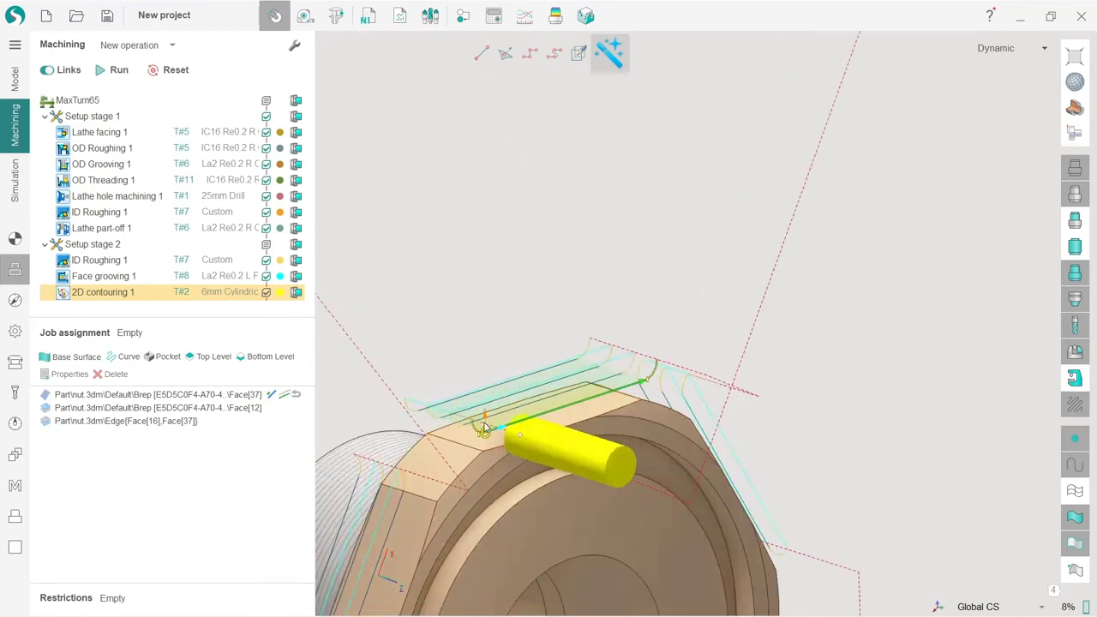
scroll(484, 429, up, 5)
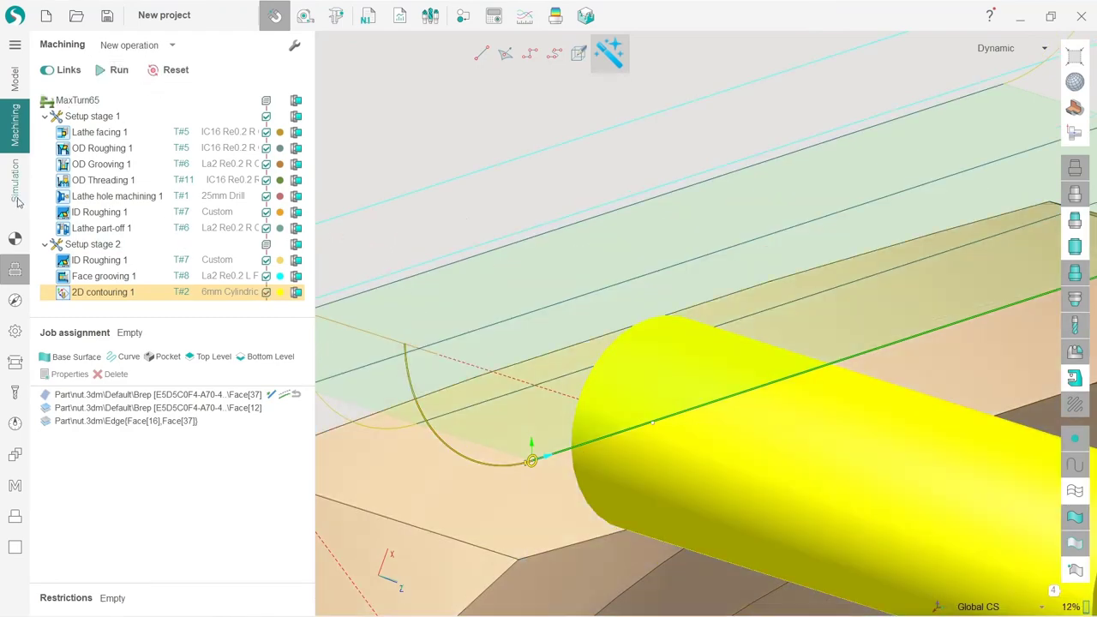
Restart the machining simulation from the raw stock and fast-simulate up to the 2D contouring.
click(16, 181)
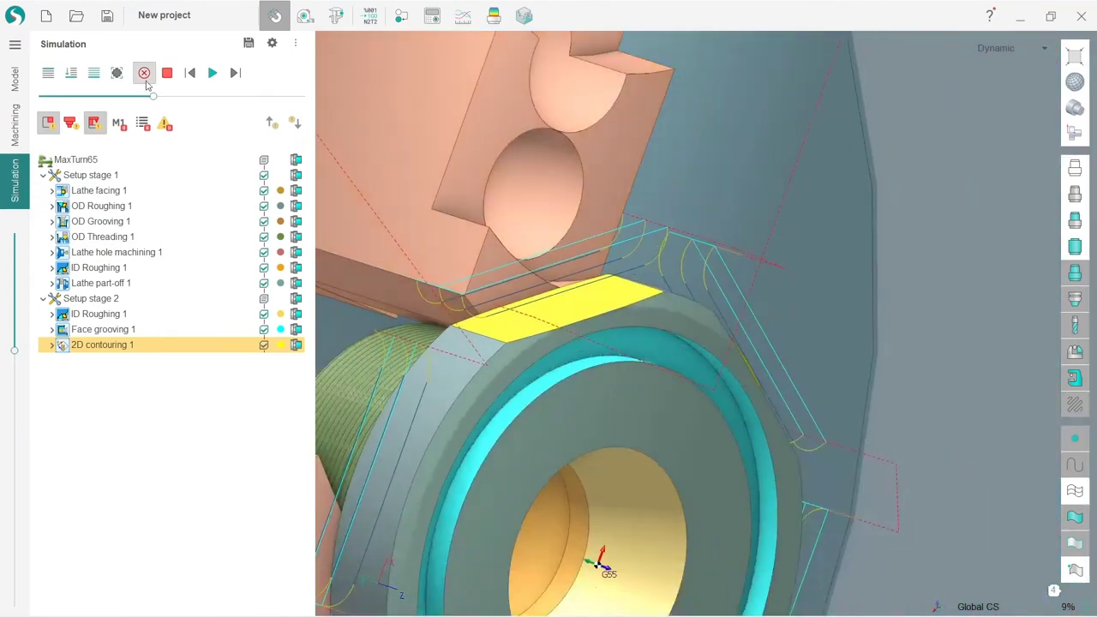
click(144, 75)
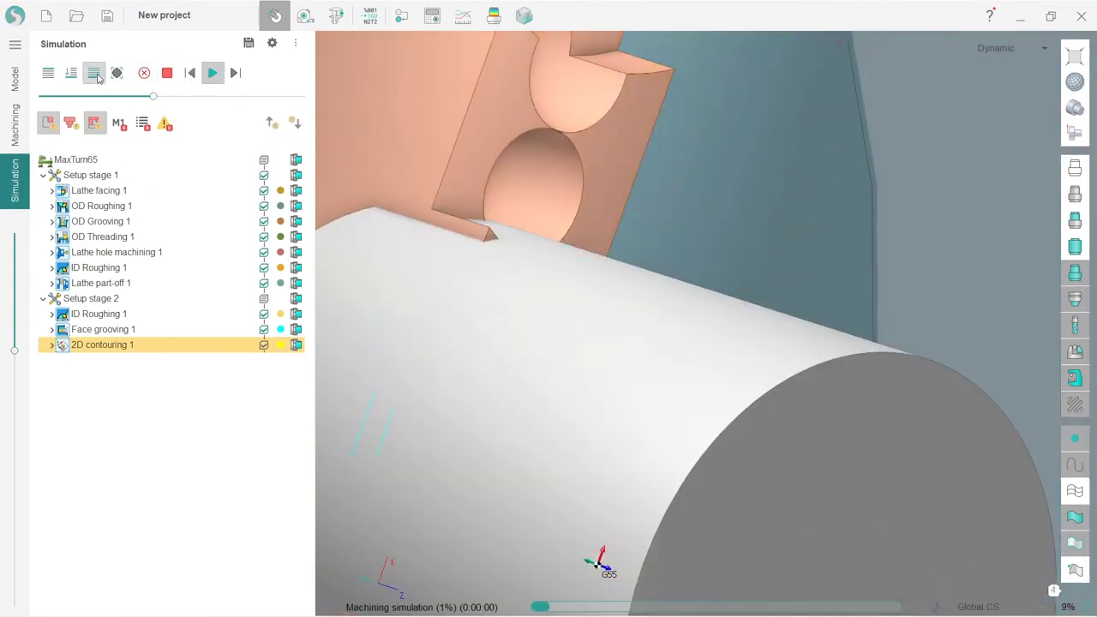
click(159, 77)
scroll(83, 171, up, 5)
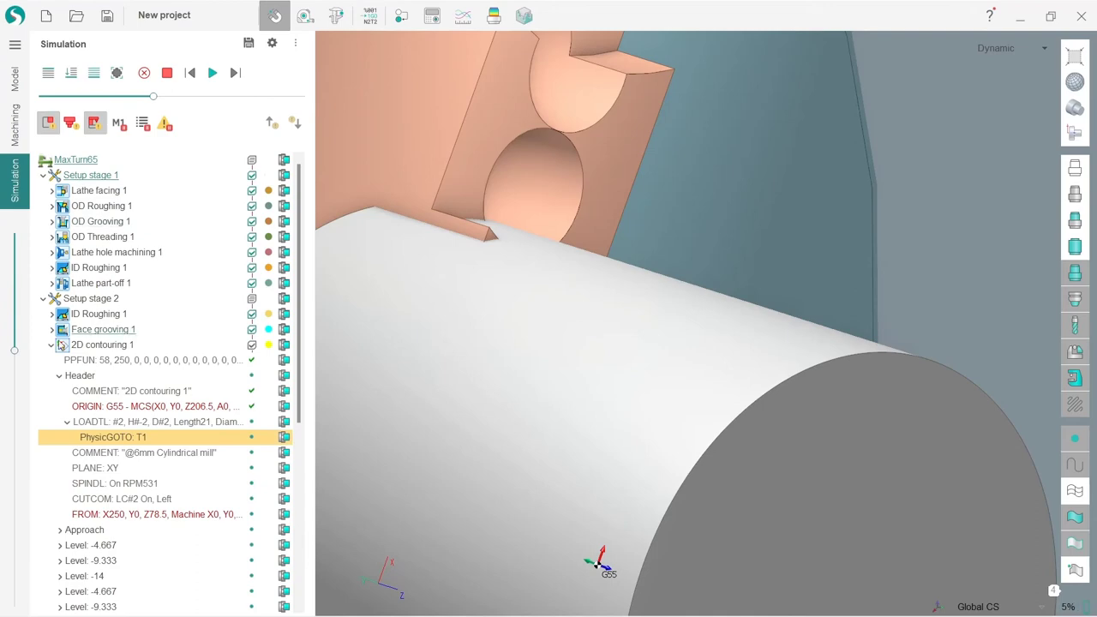
click(117, 73)
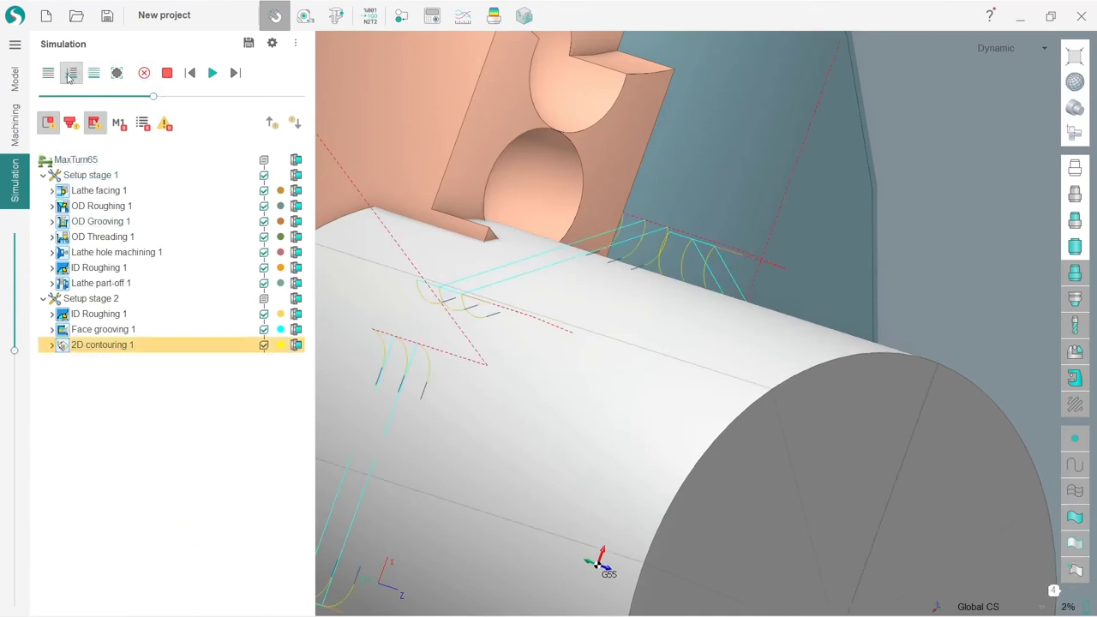
Play the 2D contouring, slowing it for the first flats and speeding it up for the remaining ones.
click(213, 73)
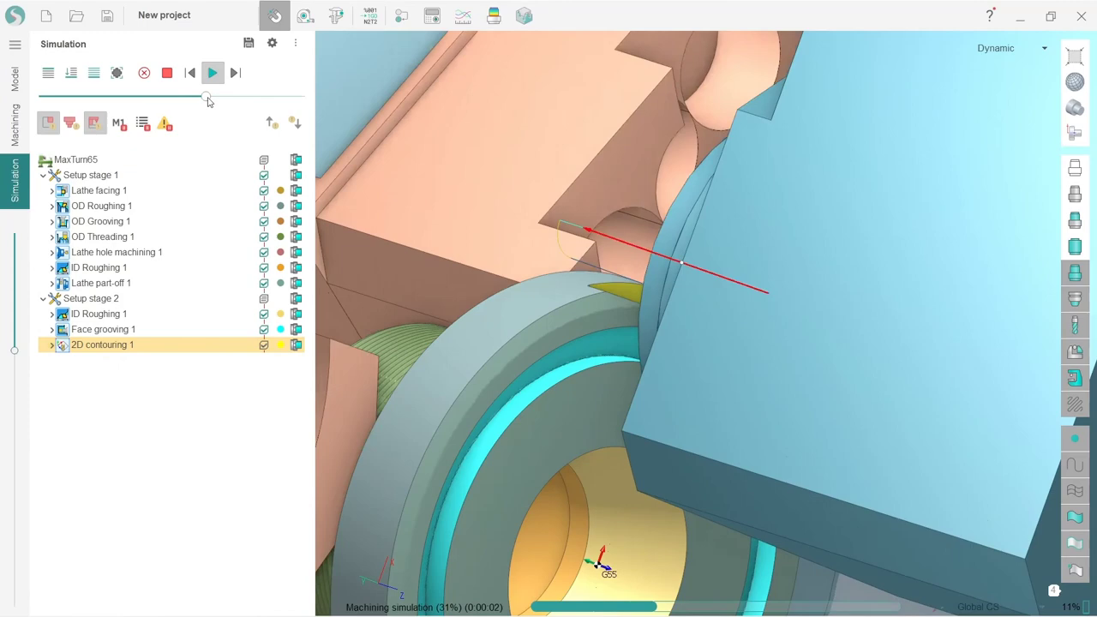
click(160, 96)
middle_drag(489, 316, 508, 368)
middle_drag(554, 257, 567, 288)
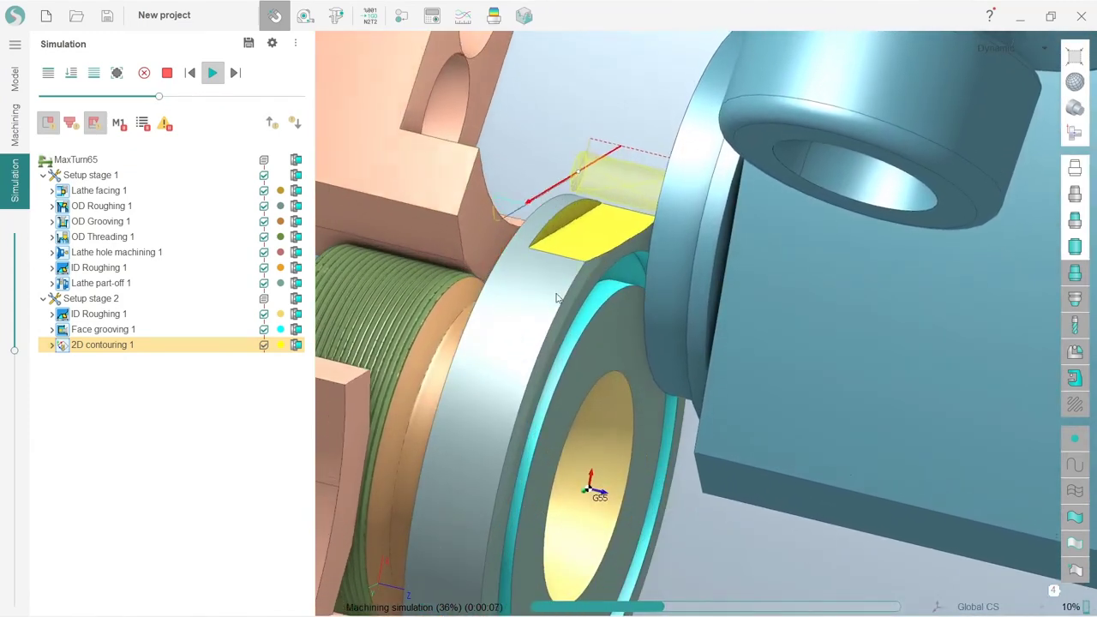
right_drag(556, 298, 451, 233)
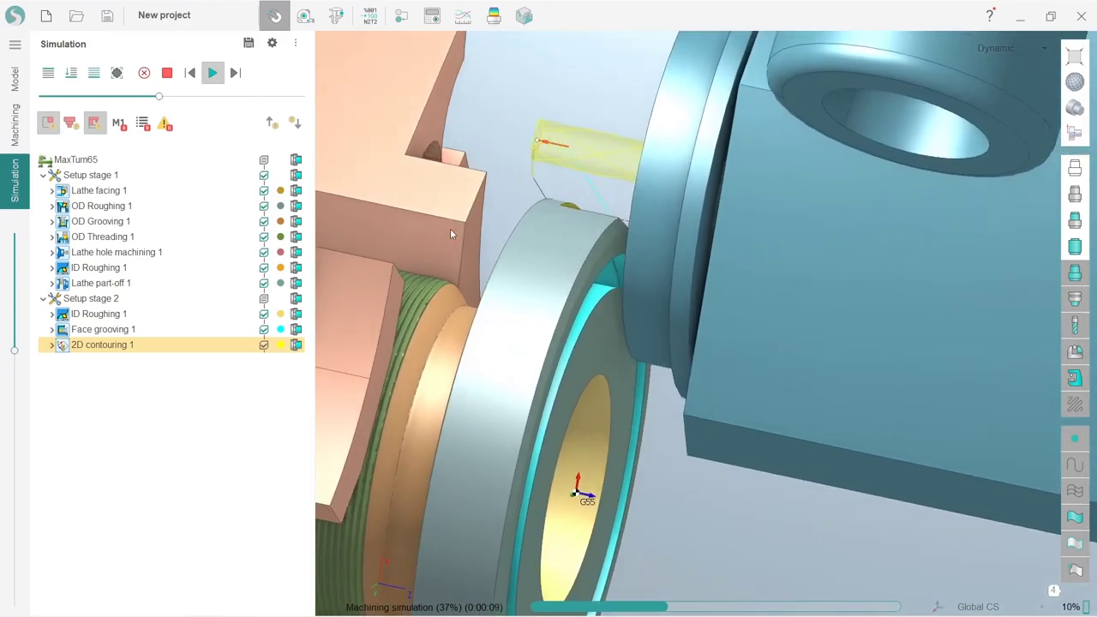
drag(160, 97, 214, 99)
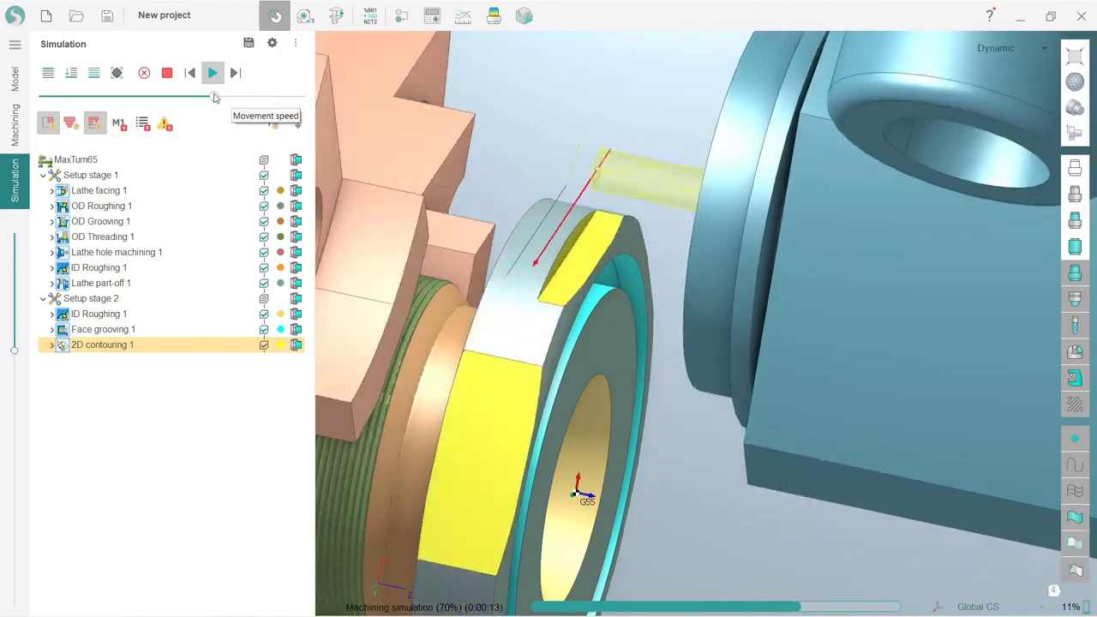
scroll(459, 291, down, 6)
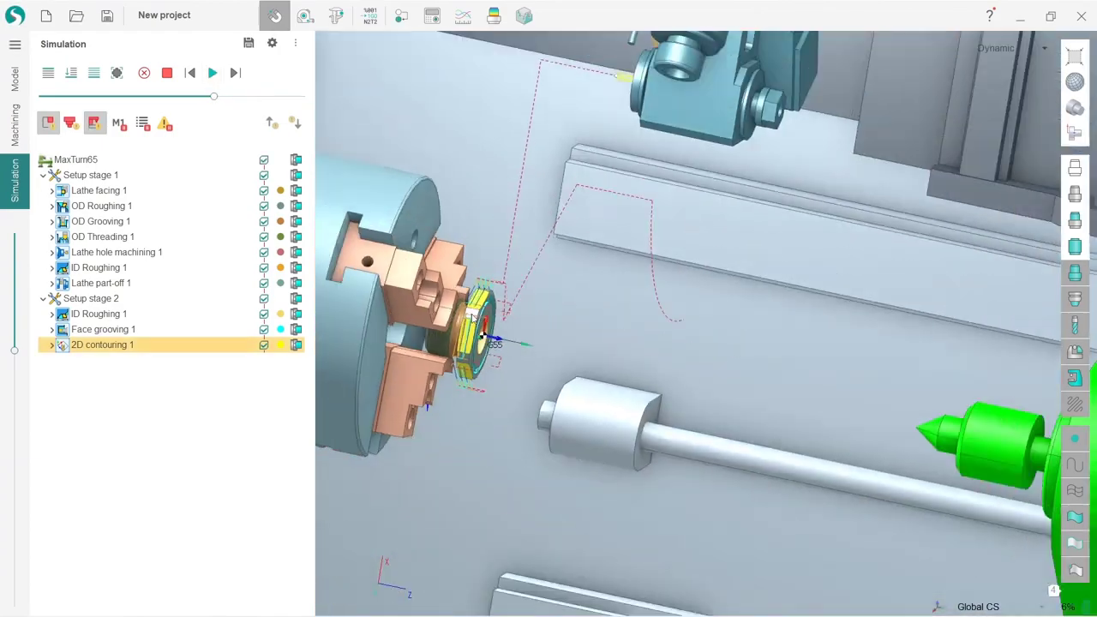
Show the colour-coded deviation comparison of the machined part and inspect the hexagon, bore and threaded end.
middle_drag(459, 290, 446, 311)
scroll(446, 311, down, 4)
scroll(408, 285, up, 5)
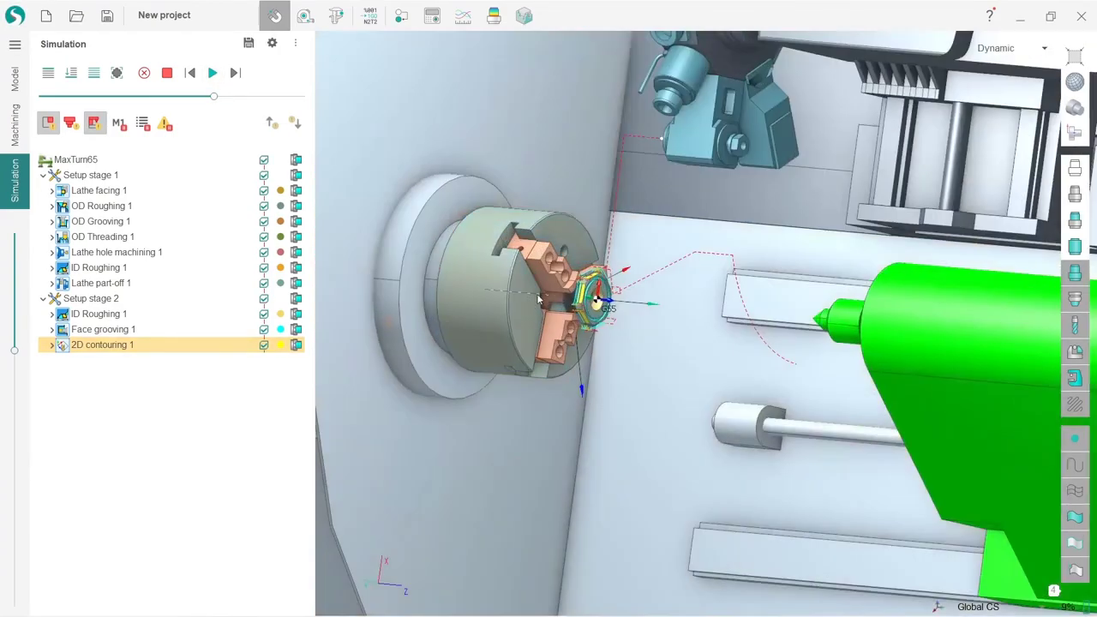
scroll(614, 290, up, 5)
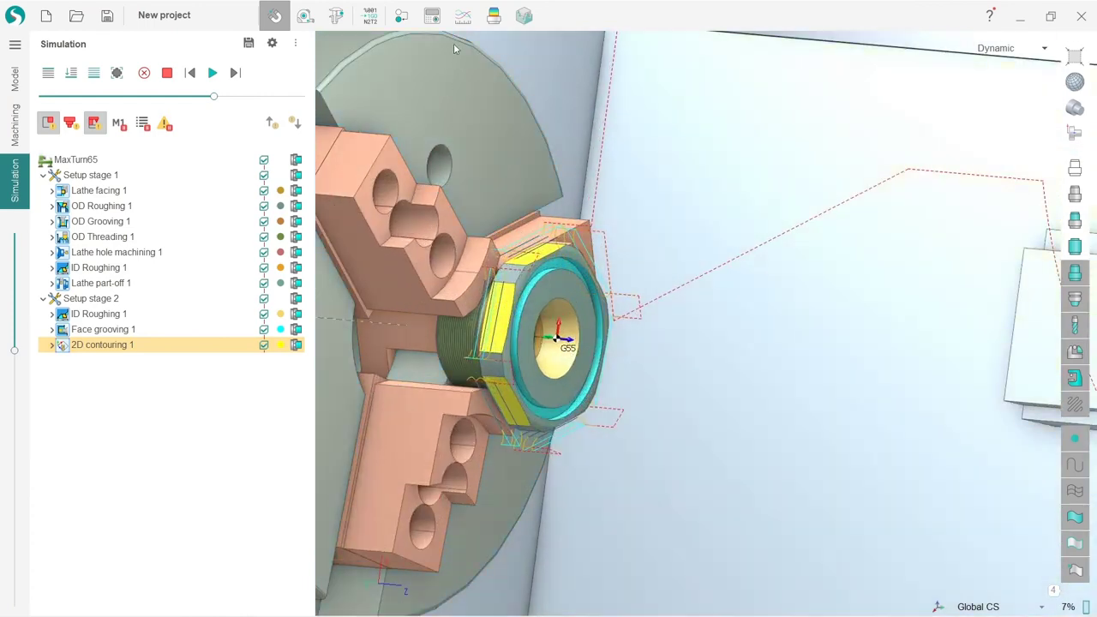
click(493, 17)
middle_drag(498, 363, 480, 347)
scroll(585, 337, down, 3)
scroll(632, 343, up, 10)
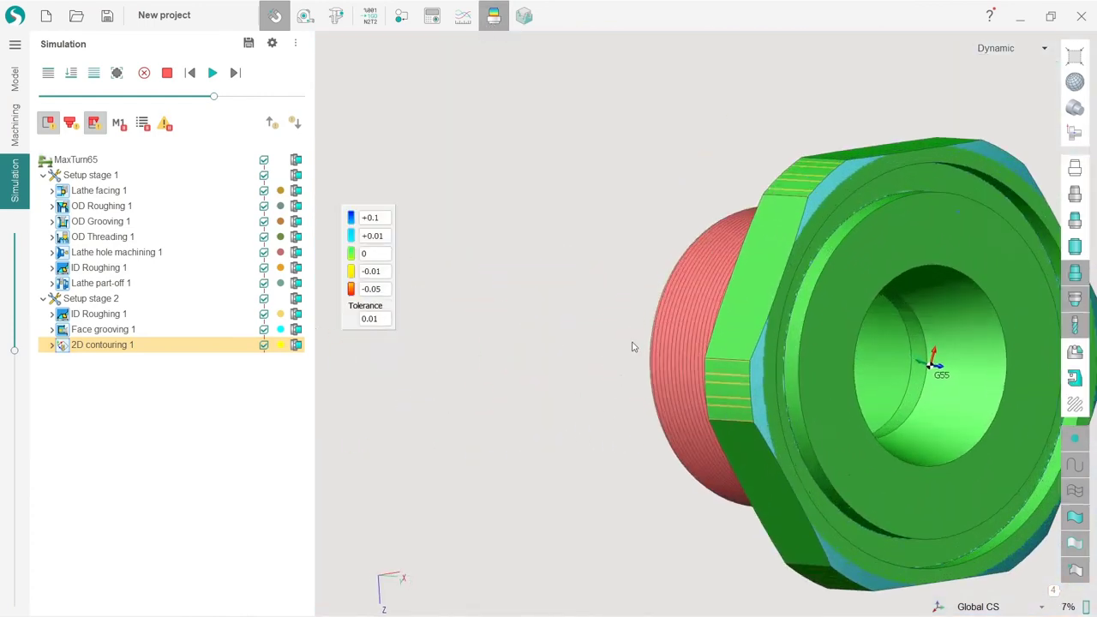
right_drag(799, 302, 777, 308)
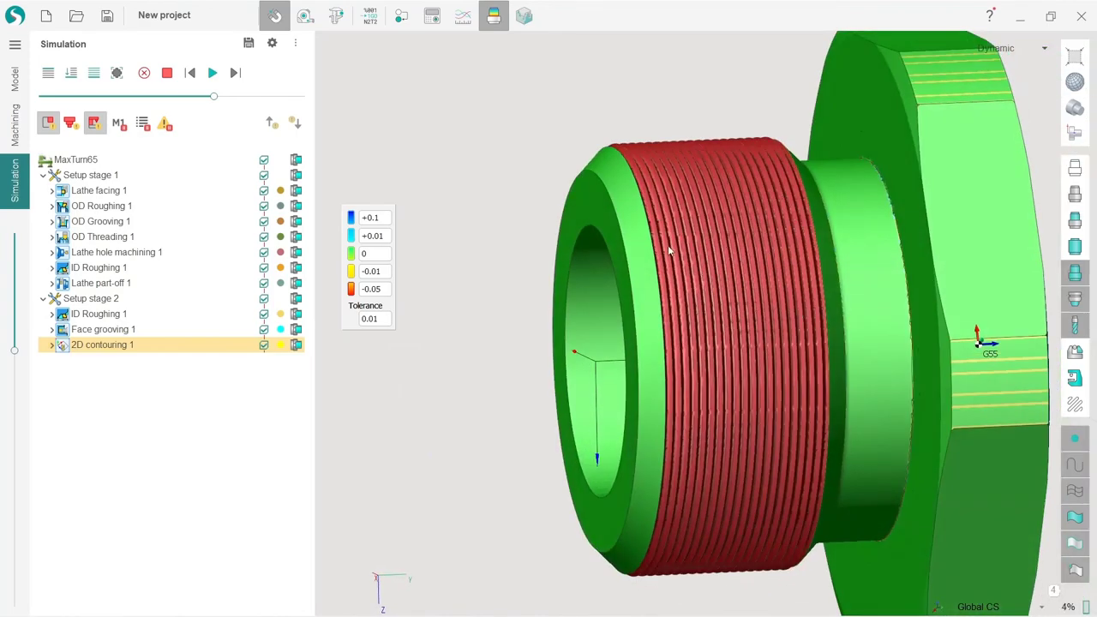
scroll(667, 279, down, 6)
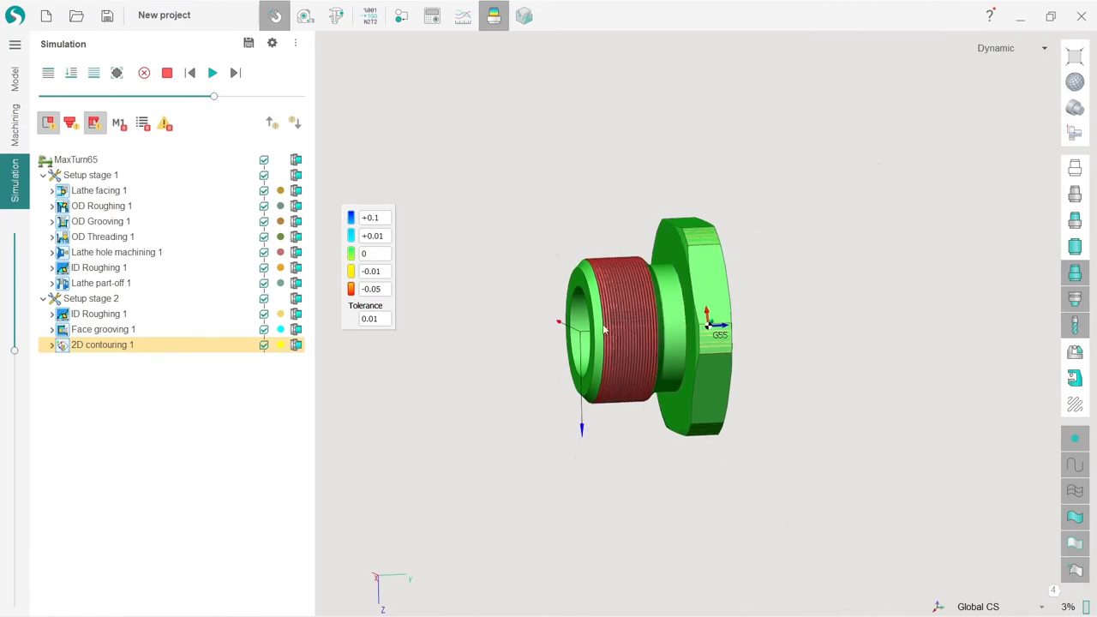
Examine the deviation colours on the part's internal bore edge, hexagon faces and threaded end up close and from several sides.
right_drag(667, 283, 790, 382)
scroll(595, 282, up, 8)
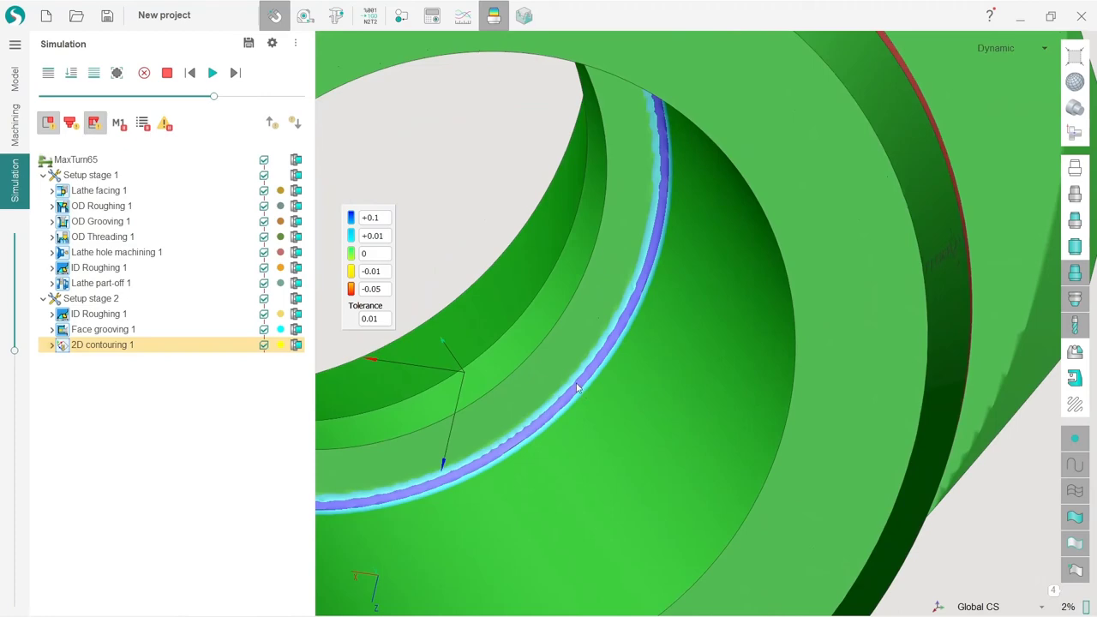
scroll(578, 378, down, 6)
right_drag(578, 378, 470, 363)
scroll(470, 365, down, 4)
right_drag(521, 335, 352, 312)
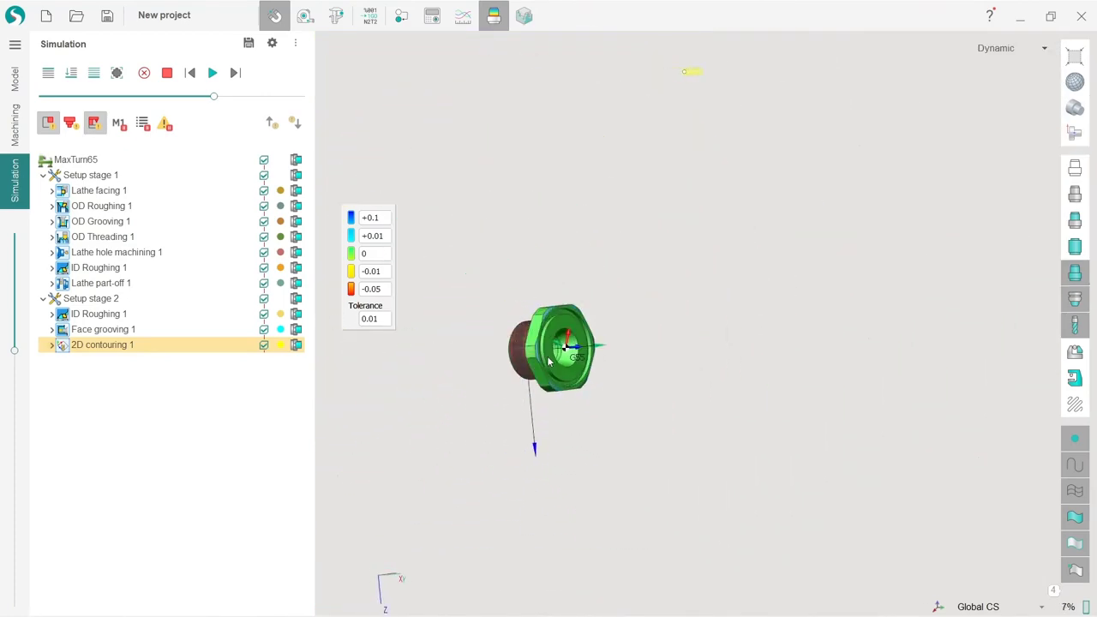
scroll(549, 362, up, 5)
right_drag(586, 363, 685, 358)
right_drag(494, 355, 654, 338)
scroll(655, 338, down, 4)
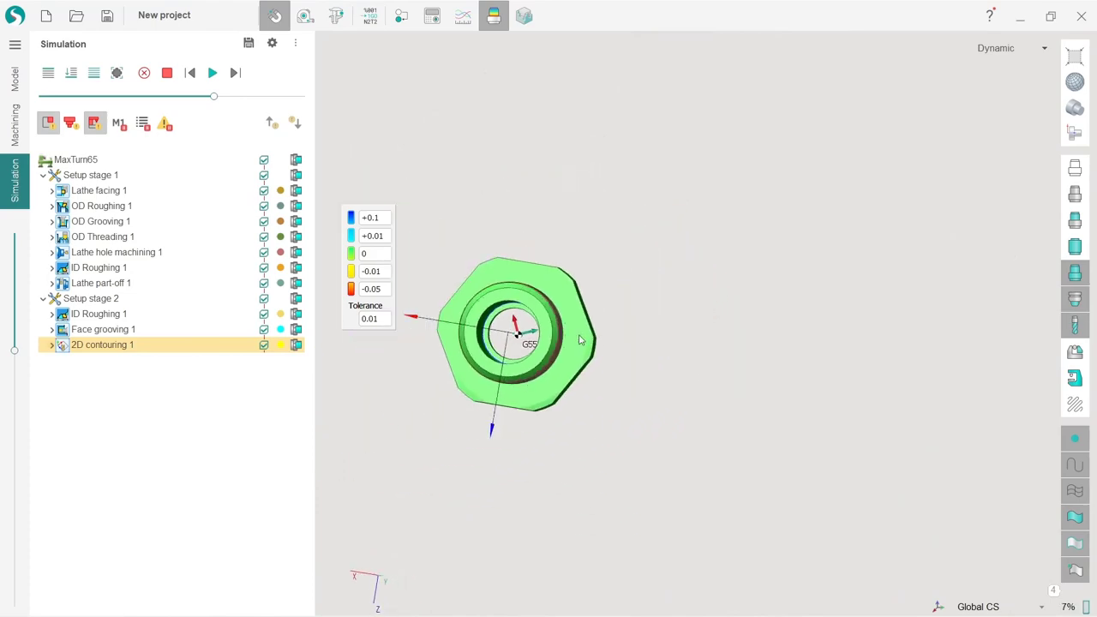
scroll(580, 341, up, 3)
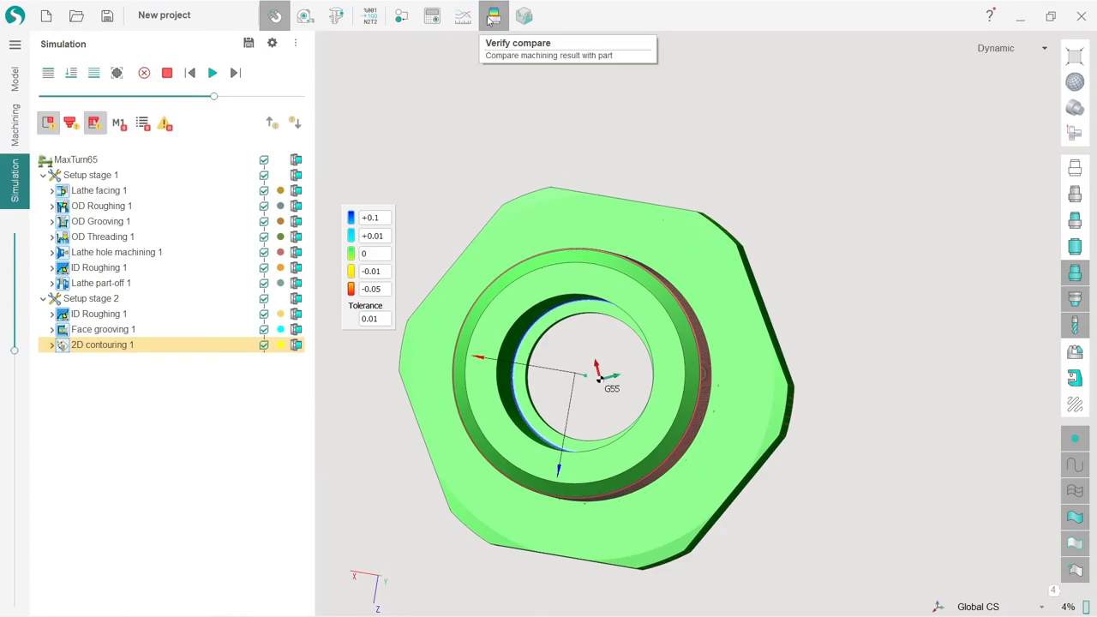
Turn off the comparison of the machining result with the part and view the machined hexagon in the chuck.
click(490, 21)
scroll(517, 273, down, 7)
right_drag(557, 272, 358, 206)
scroll(649, 343, up, 5)
right_drag(469, 264, 700, 297)
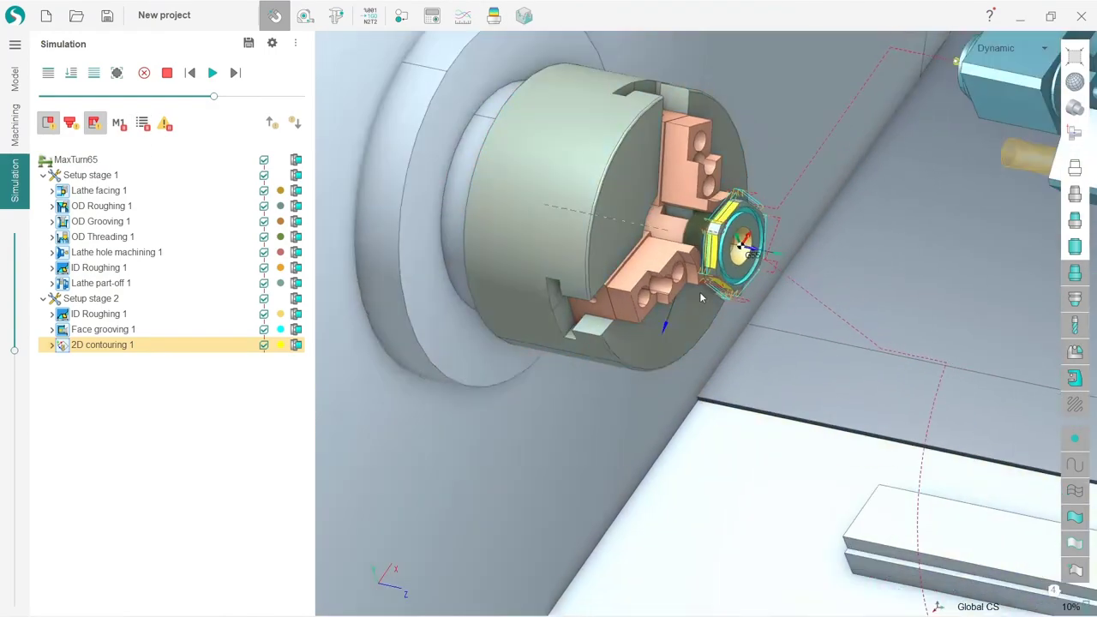
scroll(701, 297, down, 4)
scroll(626, 289, up, 5)
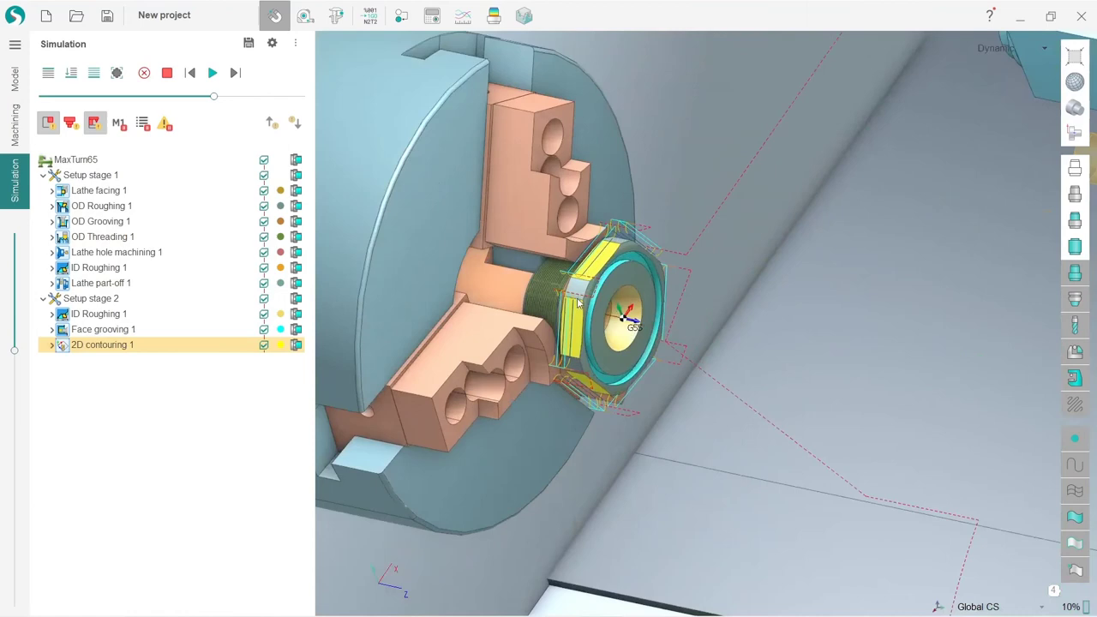
Reset the simulation to the raw stock, run it from the MaxTurn65 root through both setup stages, and inspect the finished hexagon.
click(148, 160)
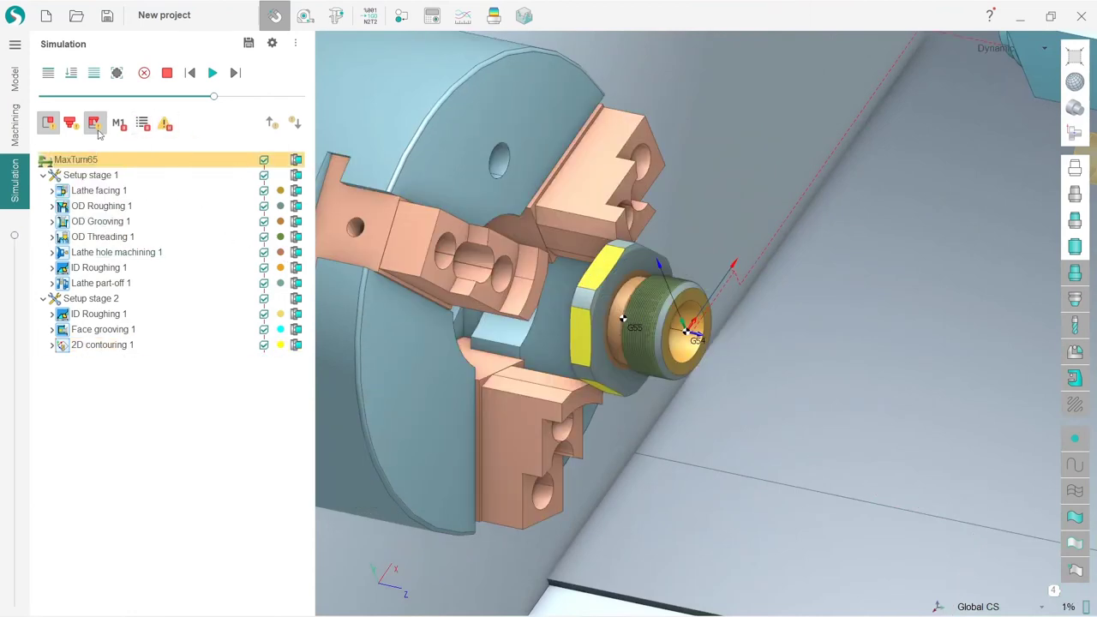
click(144, 74)
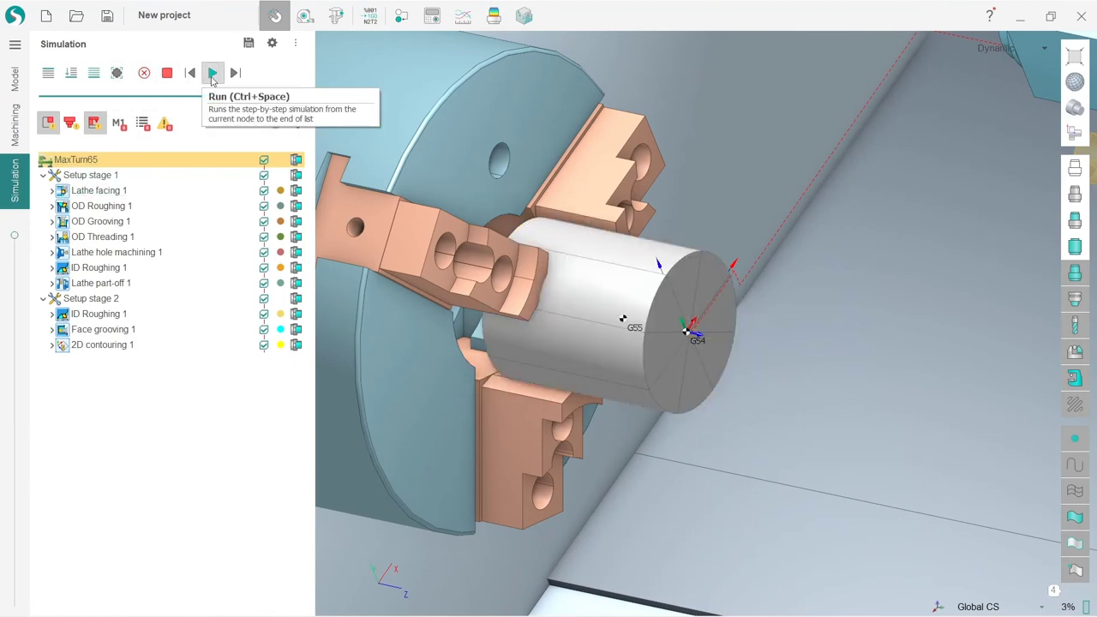
click(212, 75)
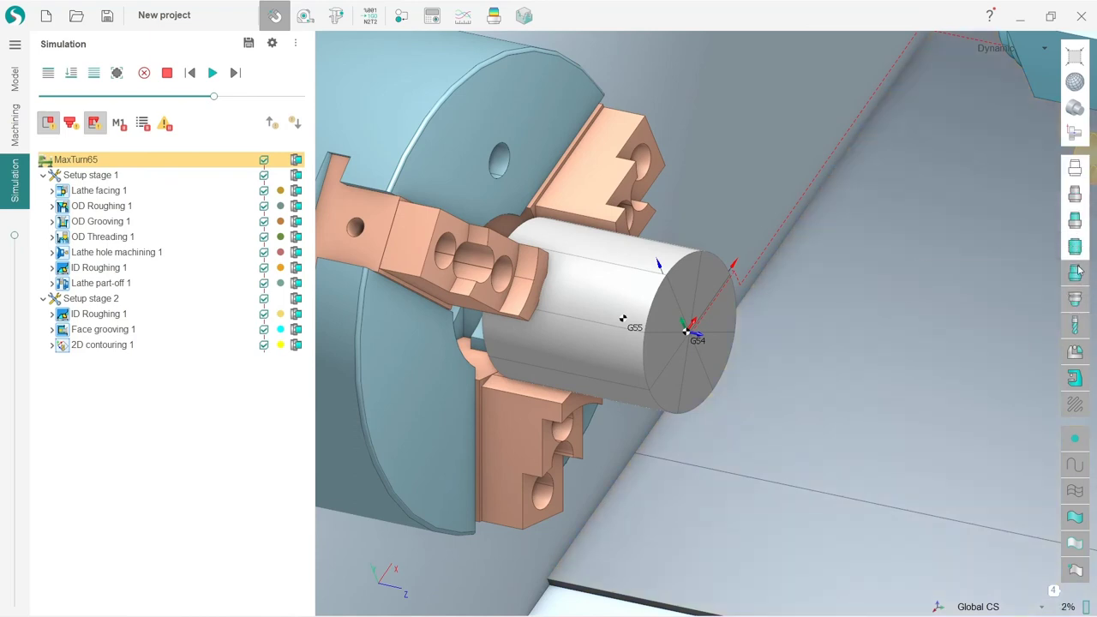
click(220, 76)
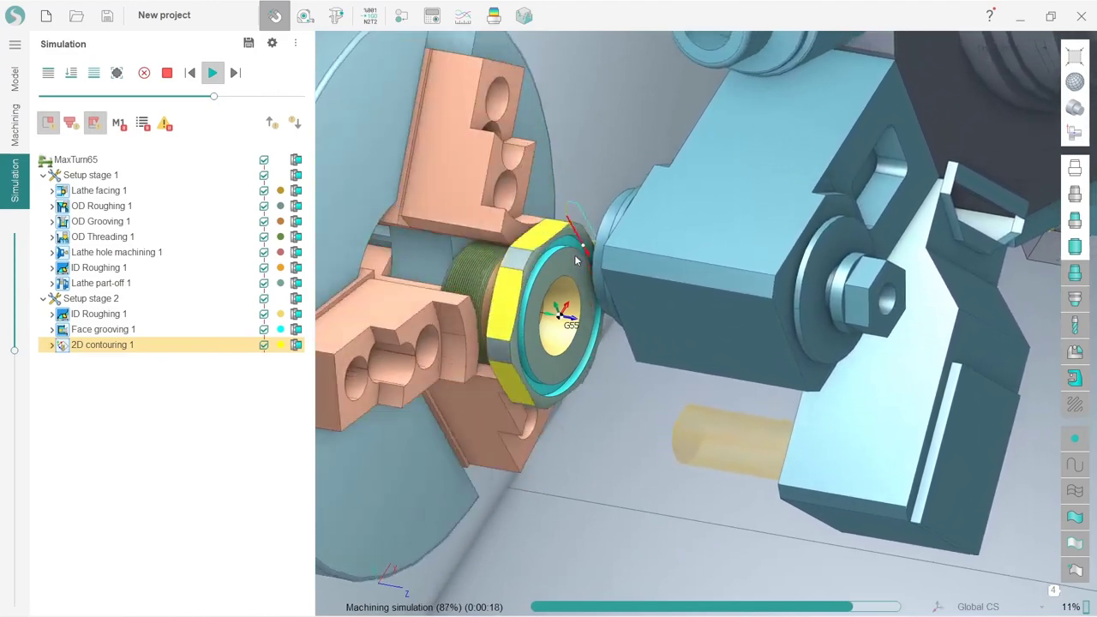
scroll(556, 304, down, 5)
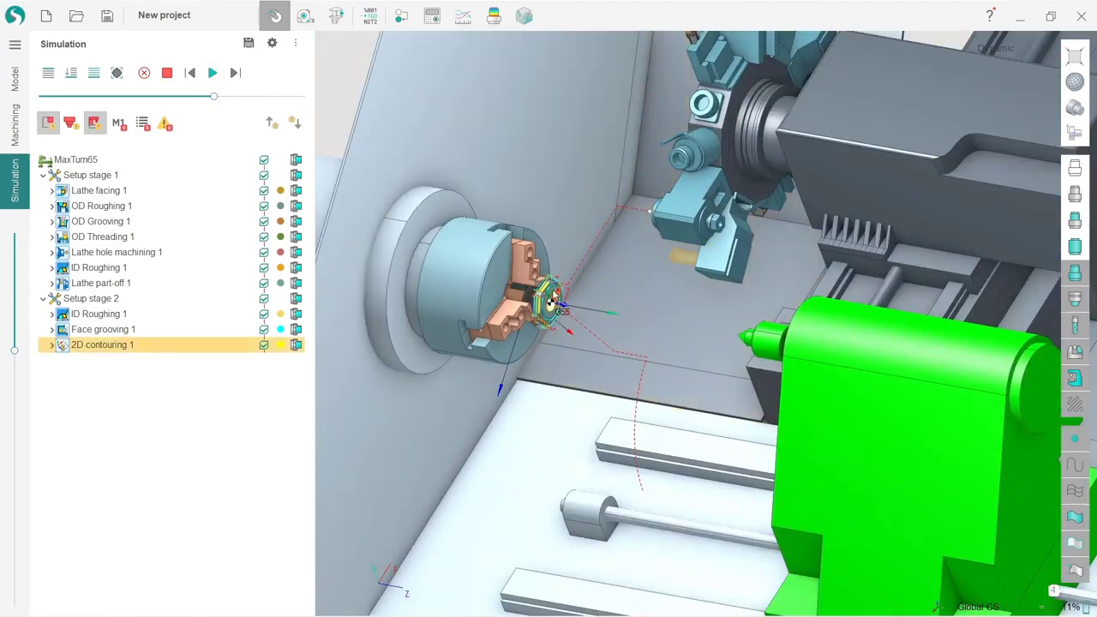
scroll(538, 286, up, 3)
middle_drag(538, 286, 513, 308)
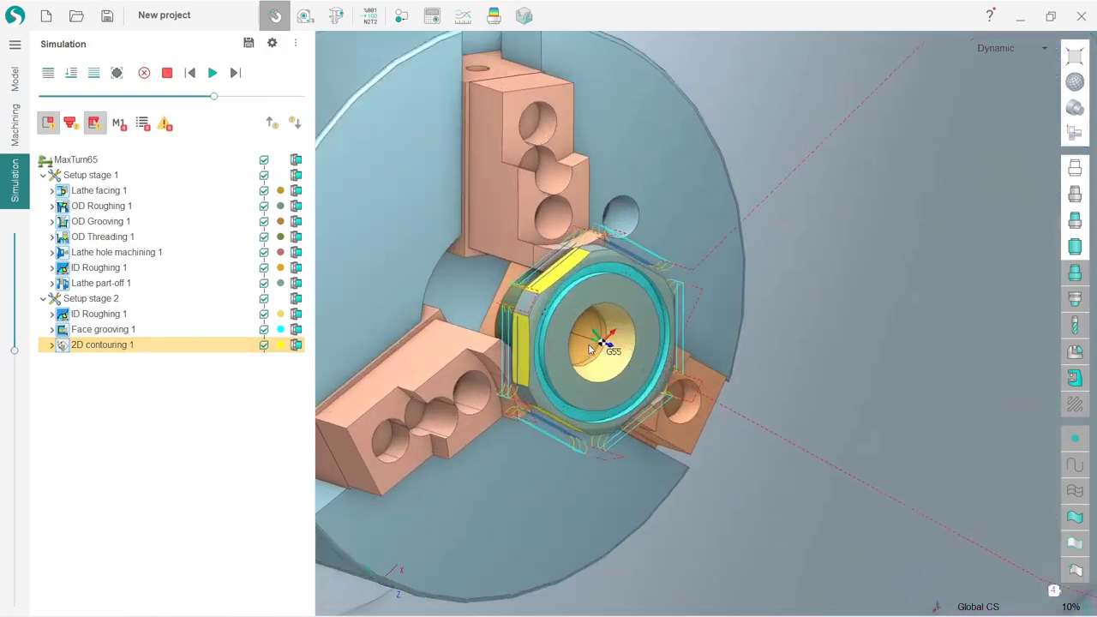